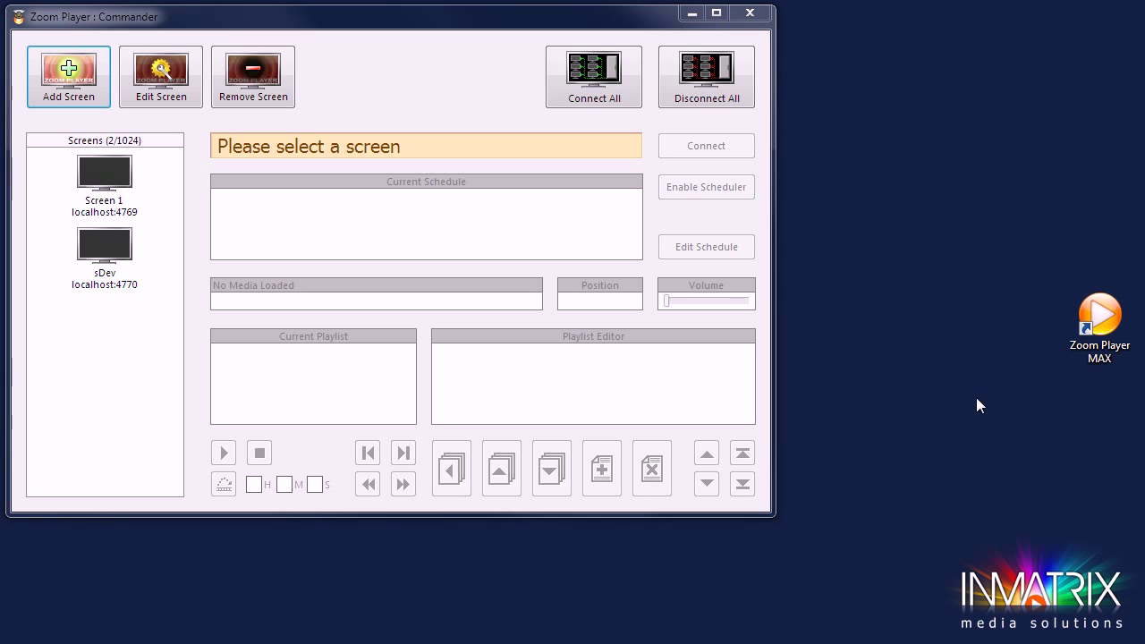
# Examine the launch target and its SharePath parameter in the Zoom Player MAX desktop shortcut's properties.
pyautogui.click(1106, 329)
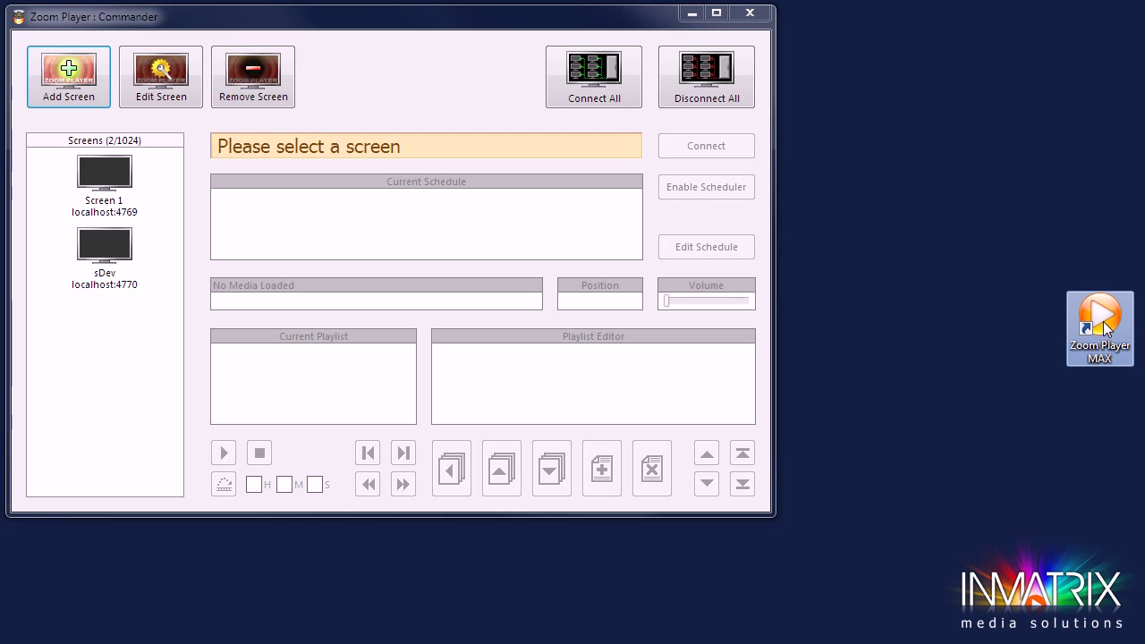
pyautogui.rightClick(1106, 329)
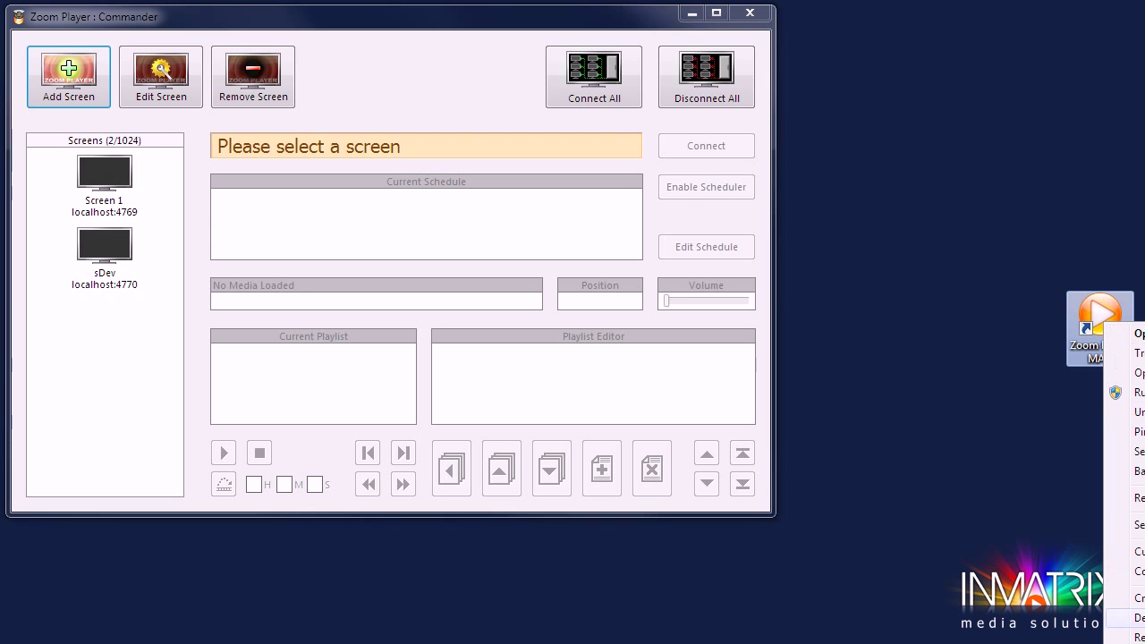
pyautogui.click(1137, 641)
pyautogui.moveTo(1136, 333); pyautogui.dragTo(932, 91)
pyautogui.click(999, 257)
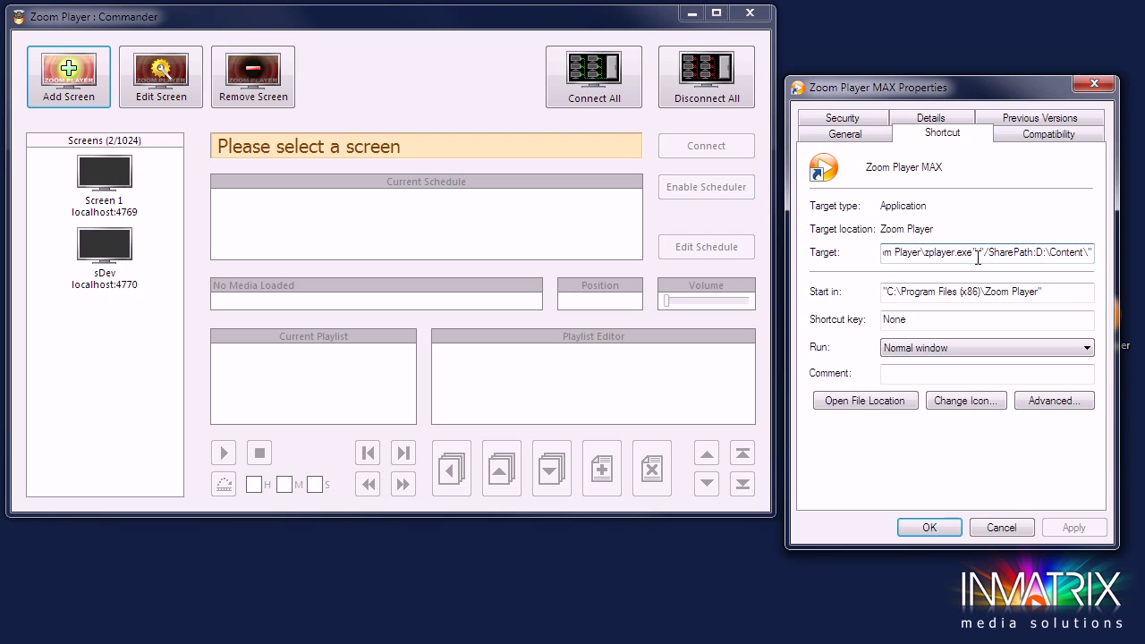
pyautogui.click(993, 527)
# Launch Zoom Player MAX from its desktop shortcut.
pyautogui.doubleClick(1111, 337)
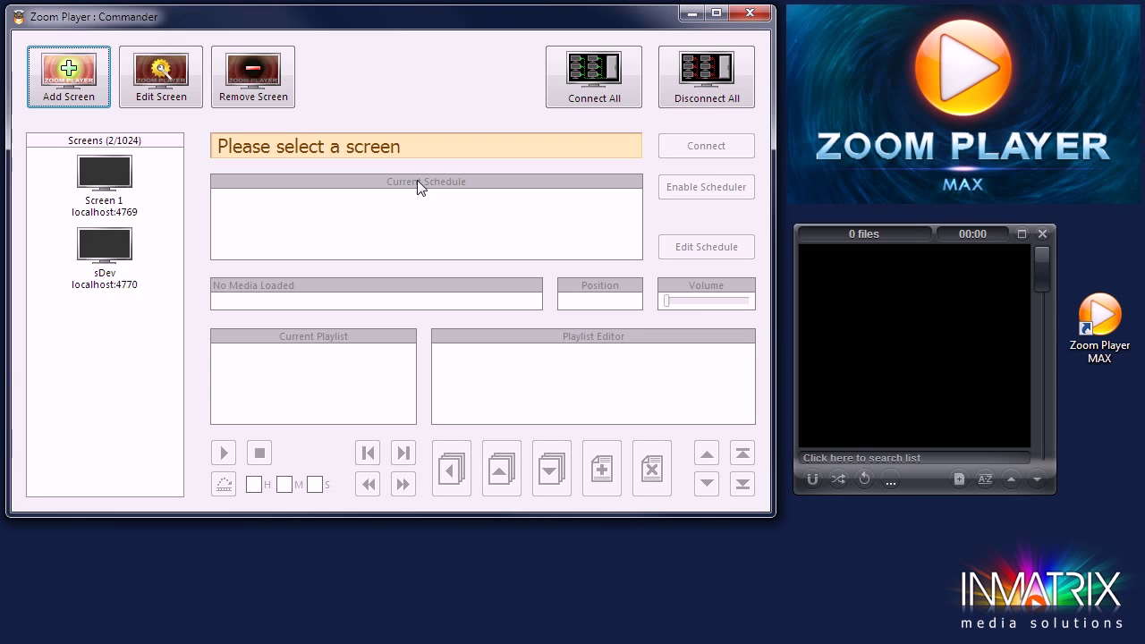
# Remove Screen 1 from the Commander's screen list and confirm the removal.
pyautogui.click(97, 170)
pyautogui.click(101, 268)
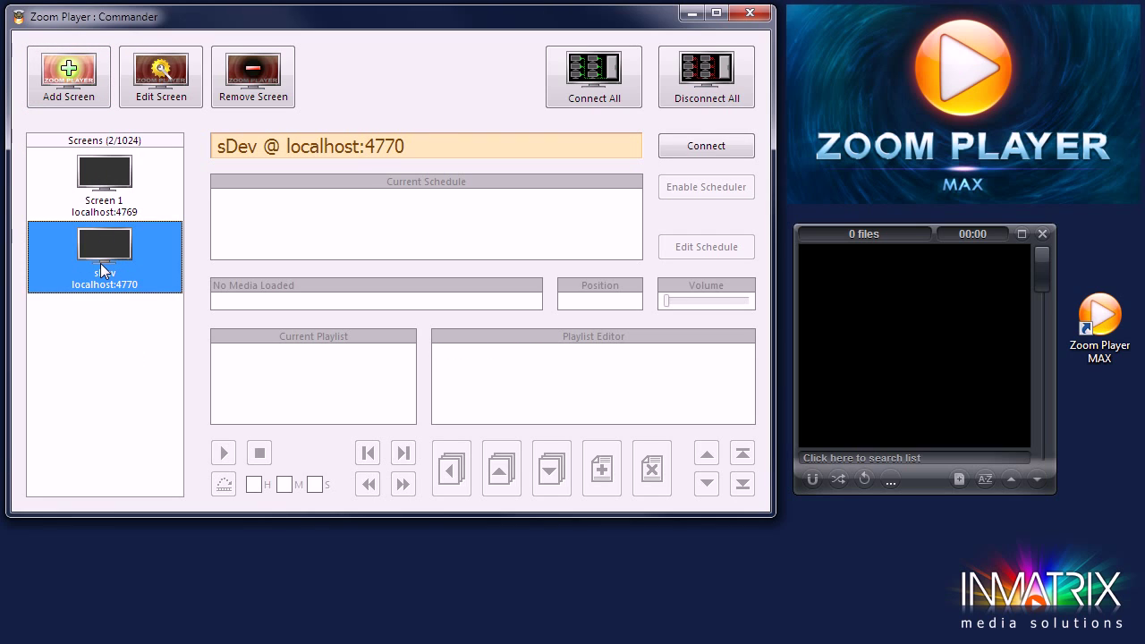
pyautogui.click(123, 188)
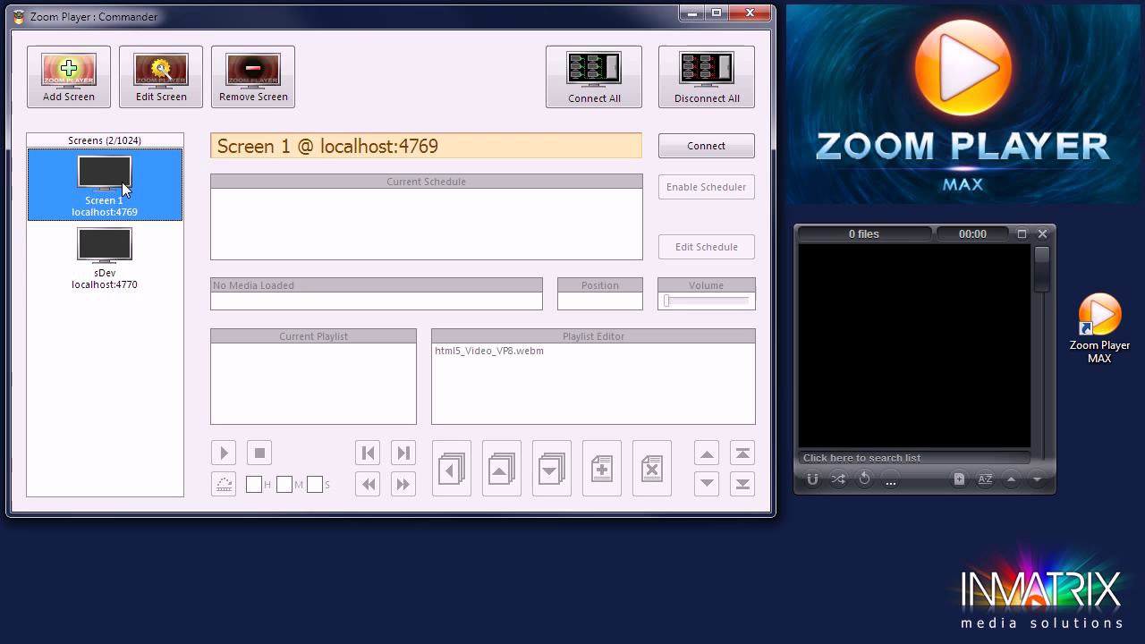
pyautogui.click(282, 84)
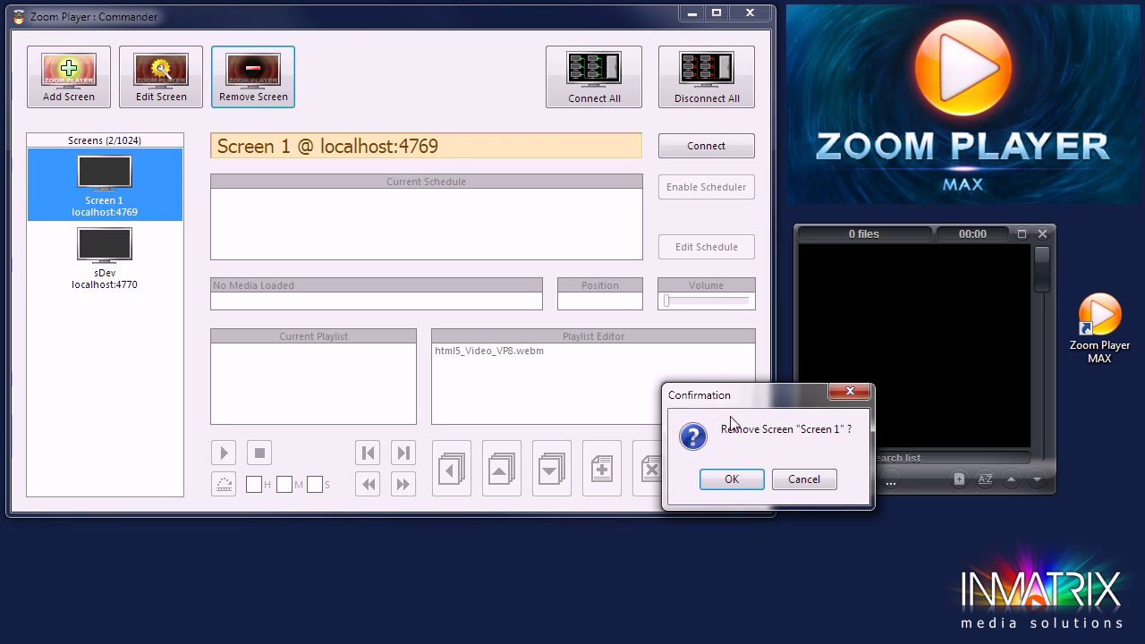
pyautogui.click(730, 480)
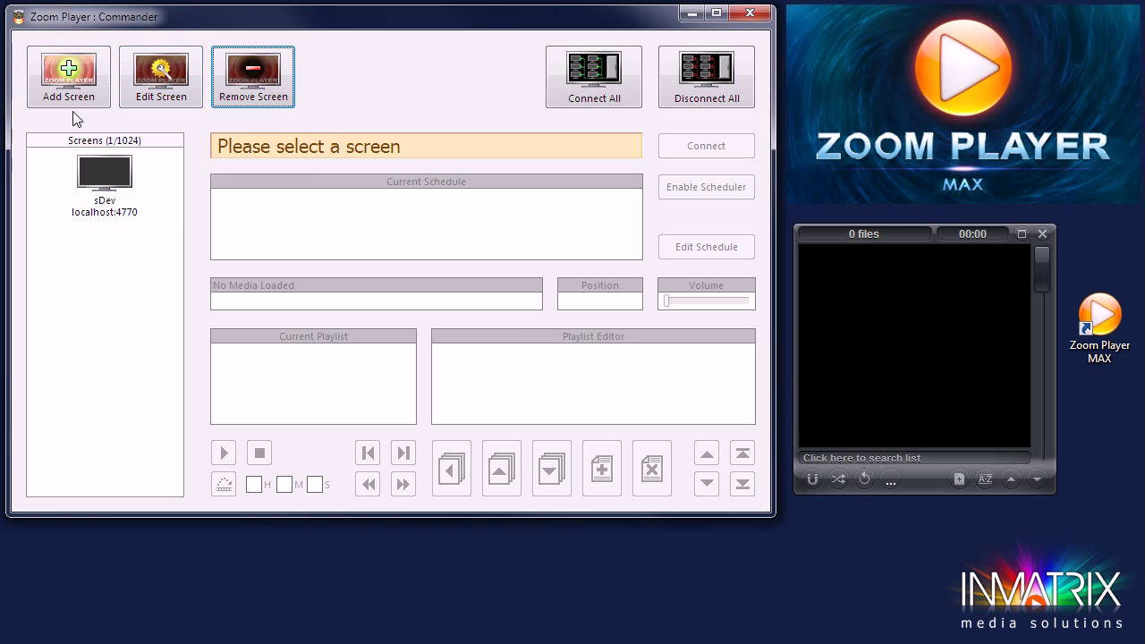
# Begin adding a screen named "Screen 1" with the address localhost, keeping the default port 4769.
pyautogui.click(64, 84)
pyautogui.moveTo(652, 177); pyautogui.dragTo(600, 217)
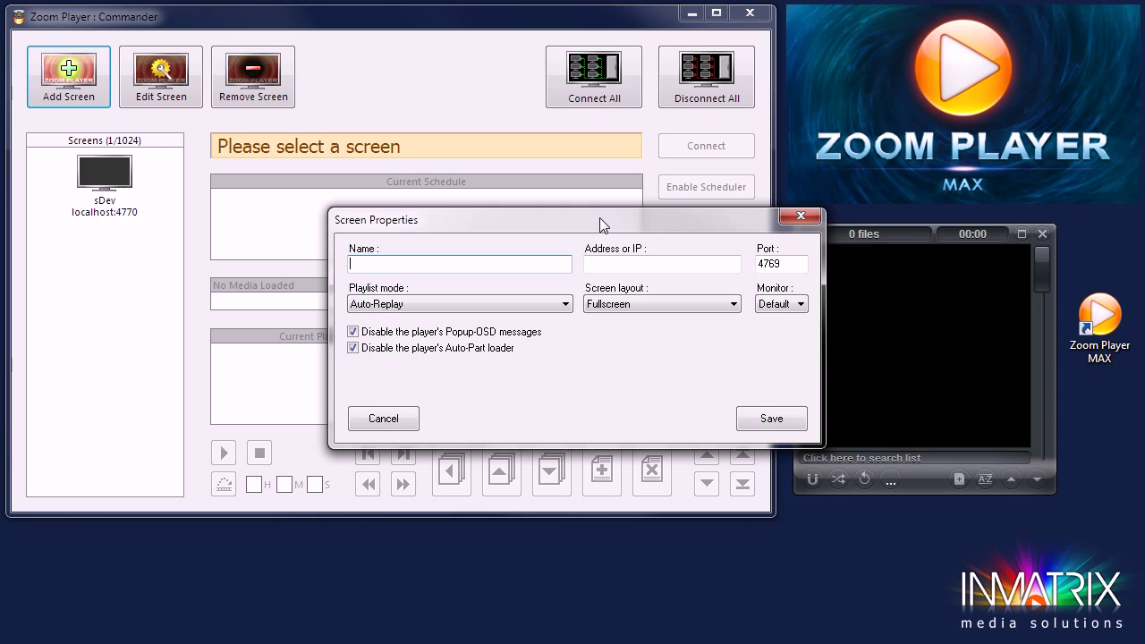
pyautogui.moveTo(608, 219); pyautogui.dragTo(471, 211)
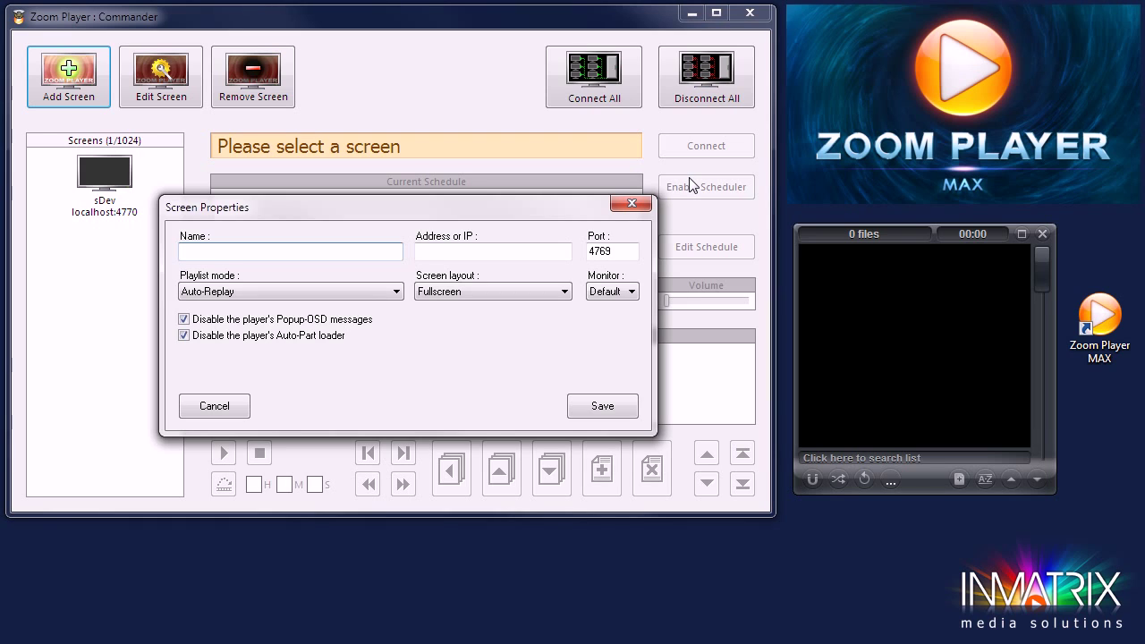
pyautogui.write('Screen 1')
pyautogui.click(494, 253)
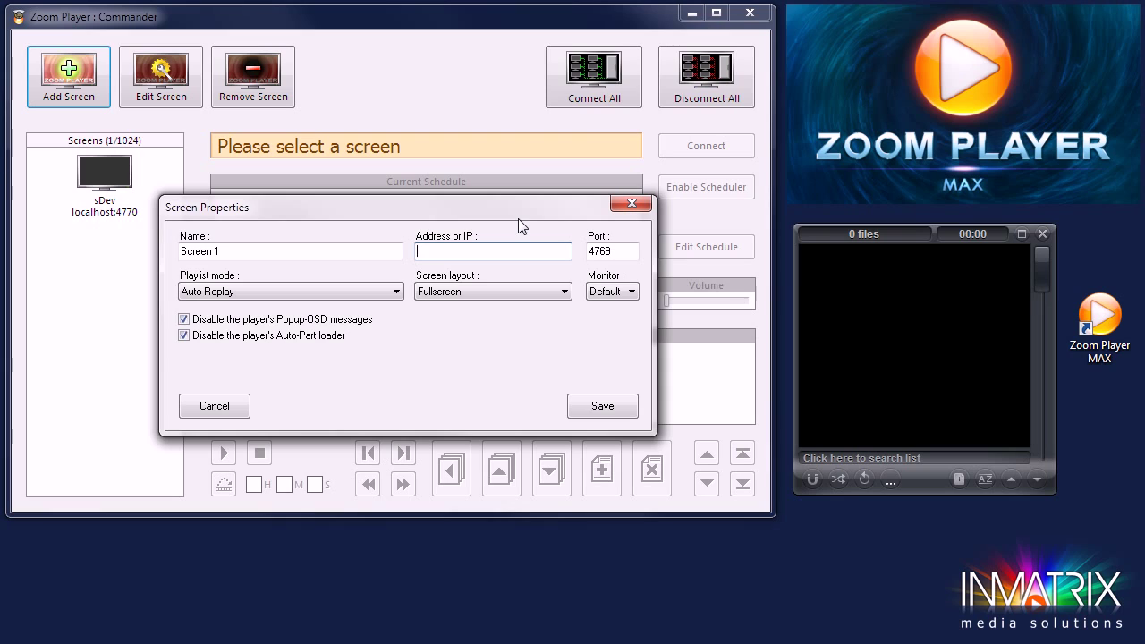
pyautogui.write('localgos')
pyautogui.press('Delete')
pyautogui.write('h')
pyautogui.click(621, 256)
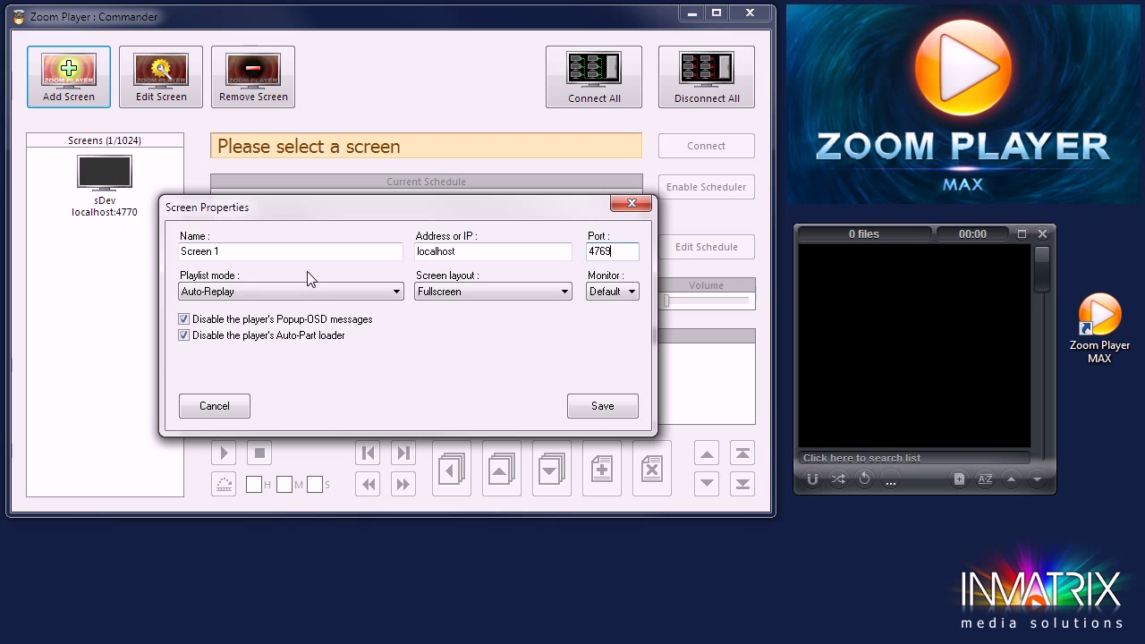
# Keep Auto-Replay as the new screen's playlist mode, set its screen layout to Unchanged and save the screen.
pyautogui.click(333, 291)
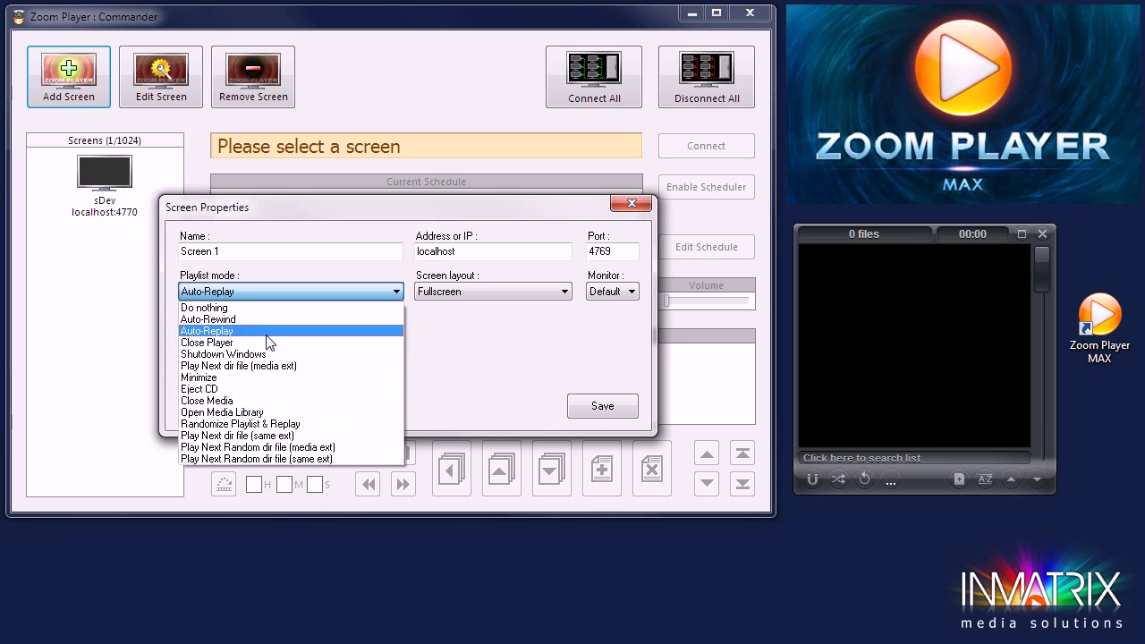
pyautogui.click(474, 347)
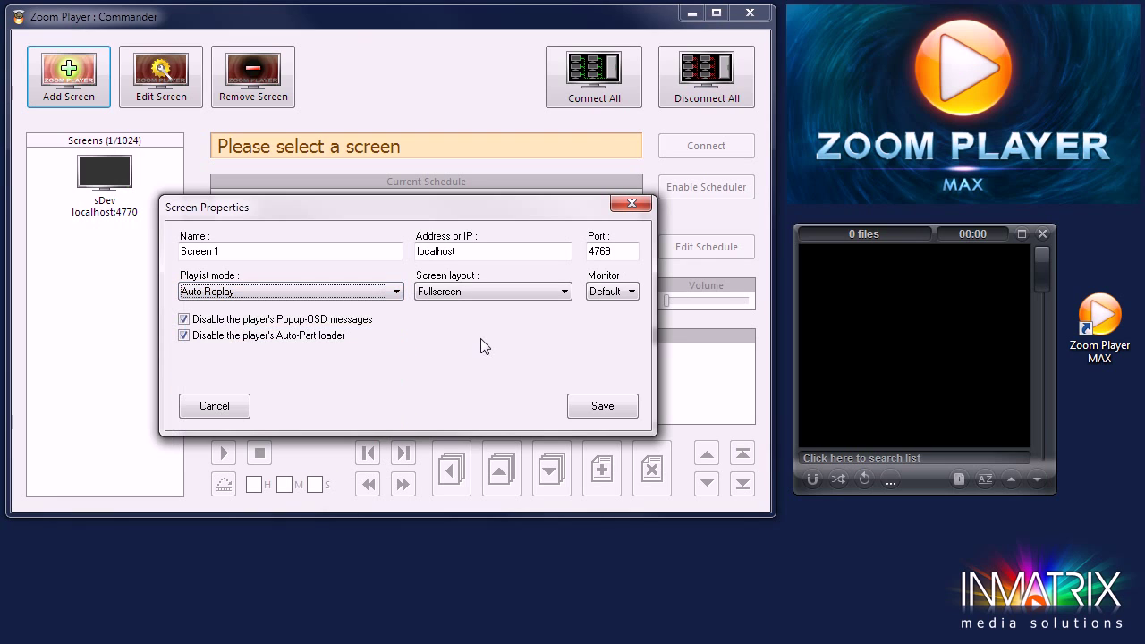
pyautogui.click(480, 291)
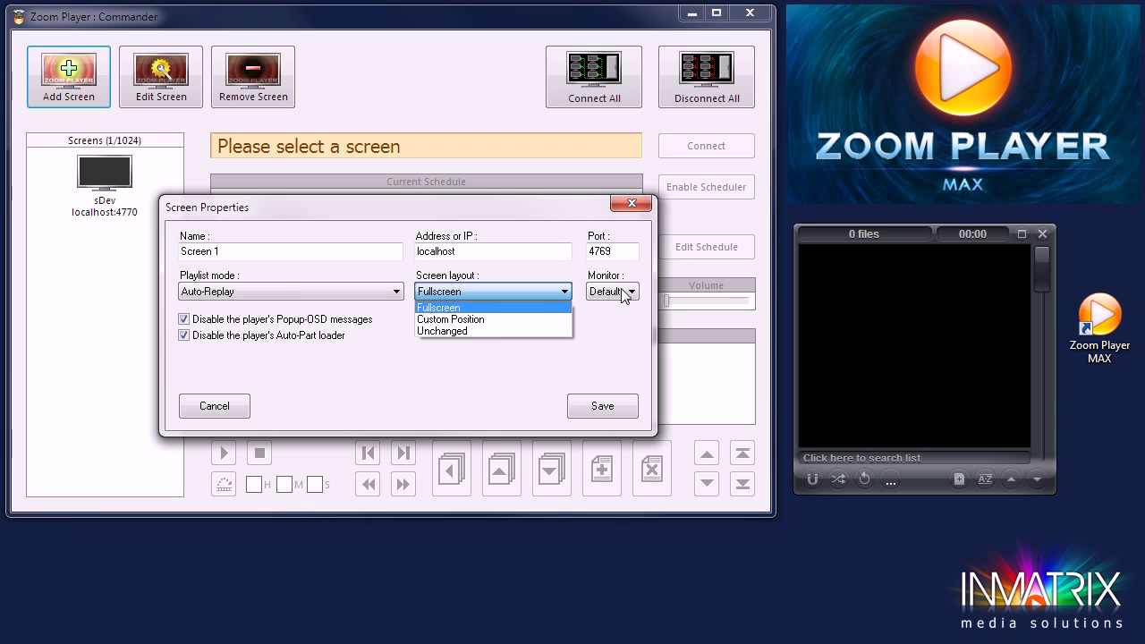
pyautogui.click(472, 319)
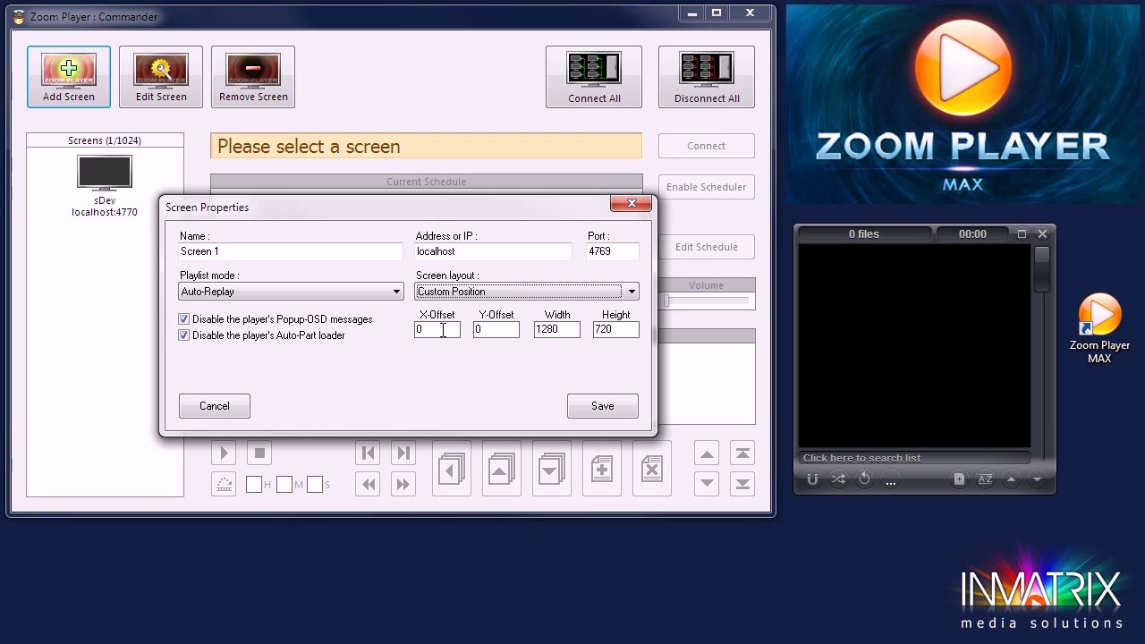
pyautogui.click(461, 297)
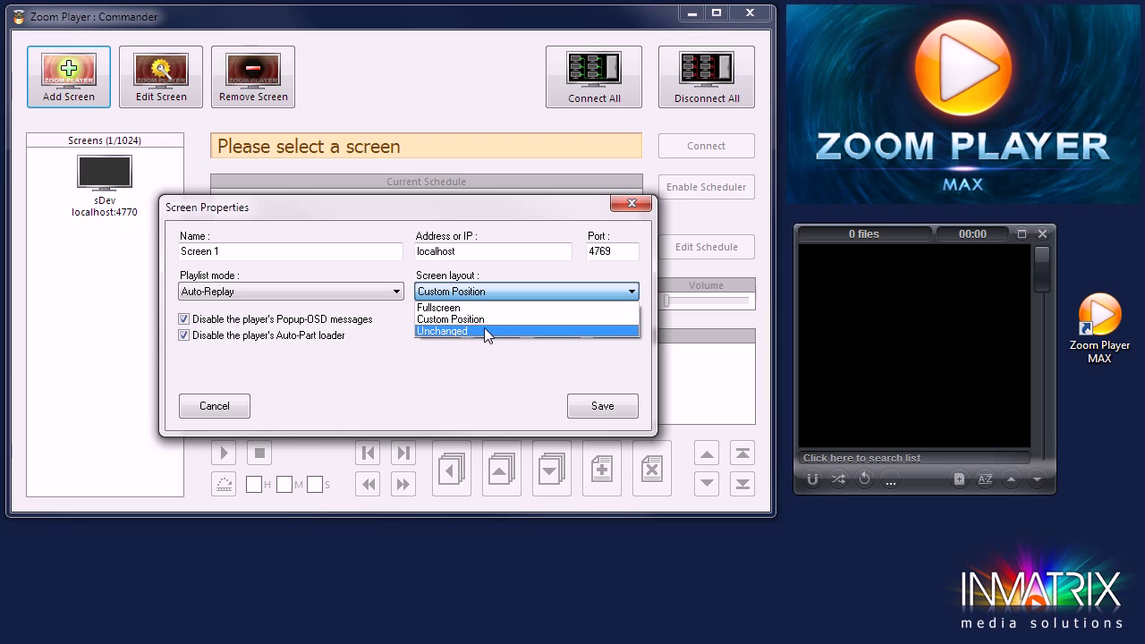
pyautogui.click(484, 331)
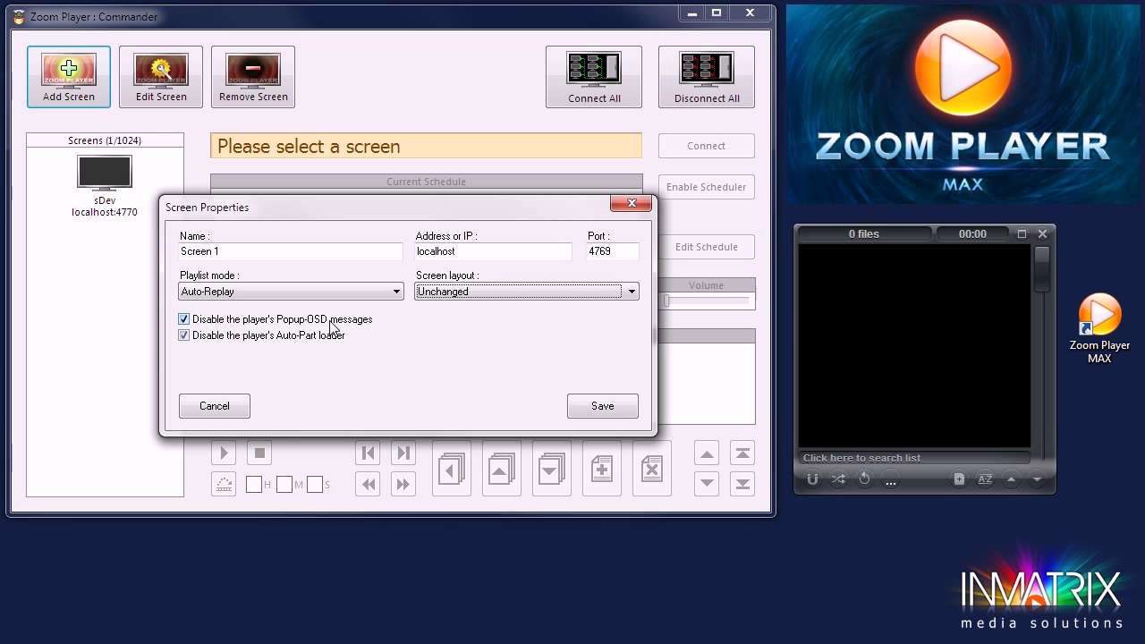
pyautogui.moveTo(479, 209); pyautogui.dragTo(433, 230)
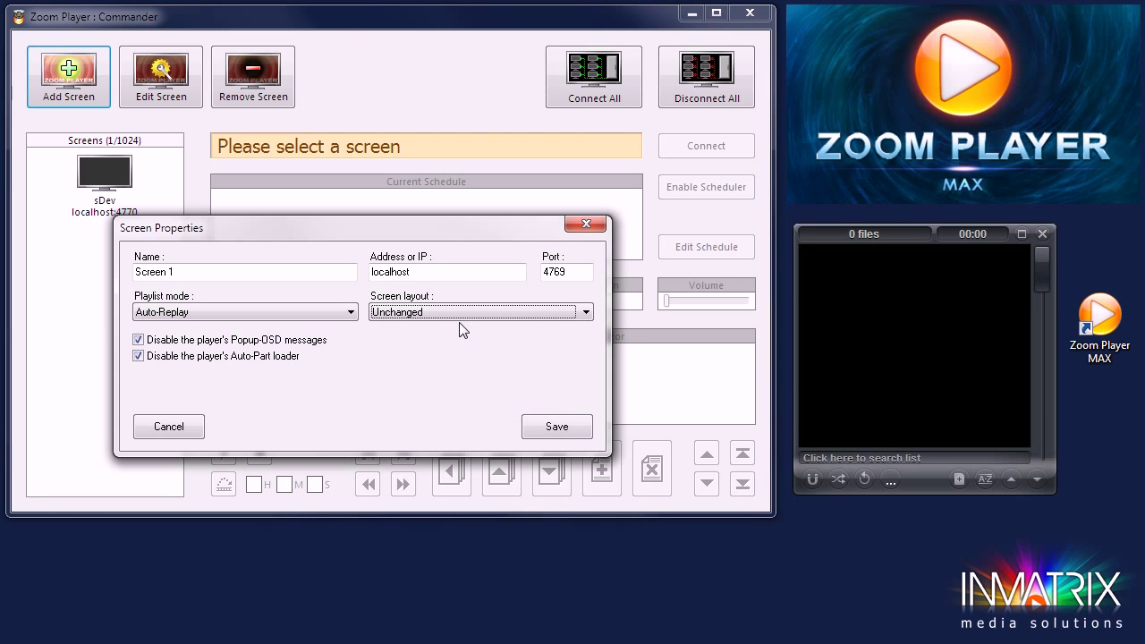
pyautogui.click(577, 427)
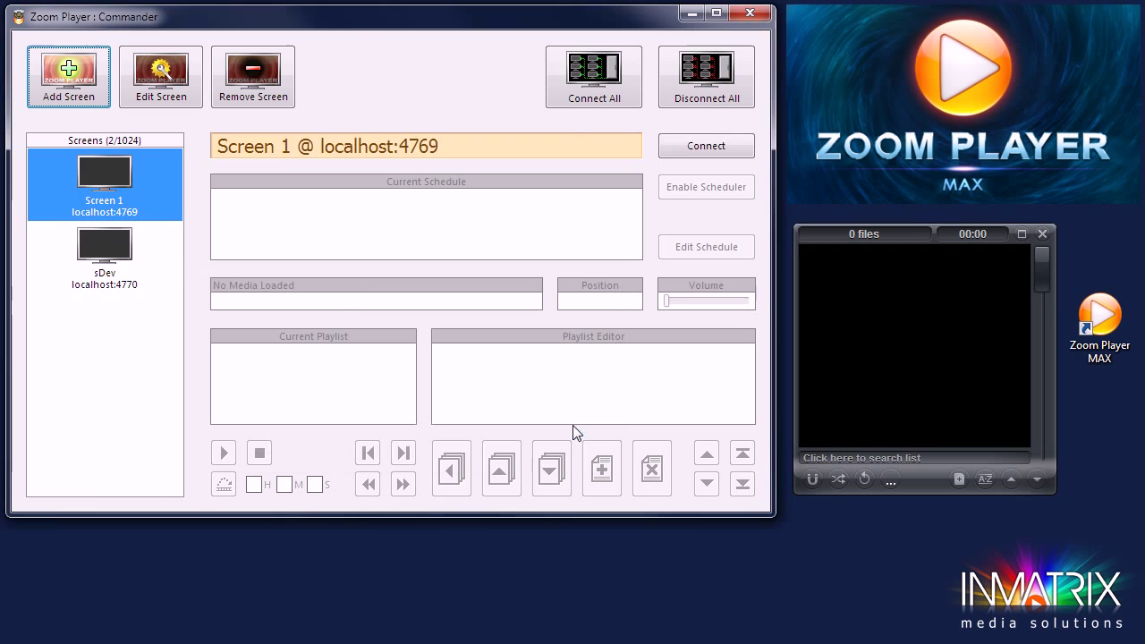
# Check the External TCP Control setting and its port in the player's System options.
pyautogui.click(96, 183)
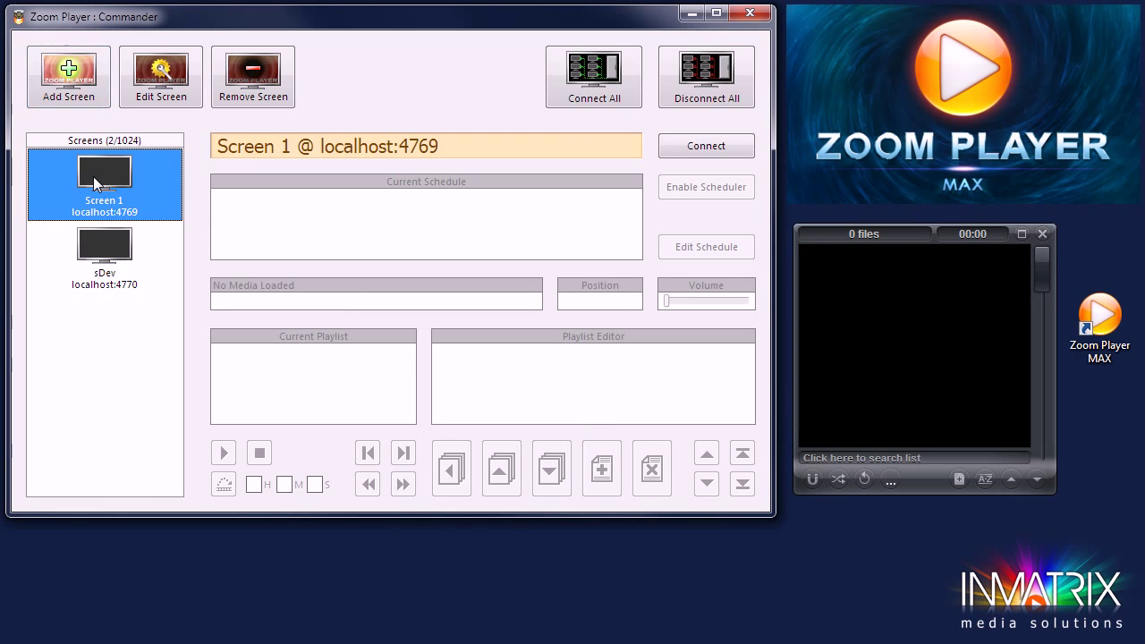
pyautogui.rightClick(1076, 33)
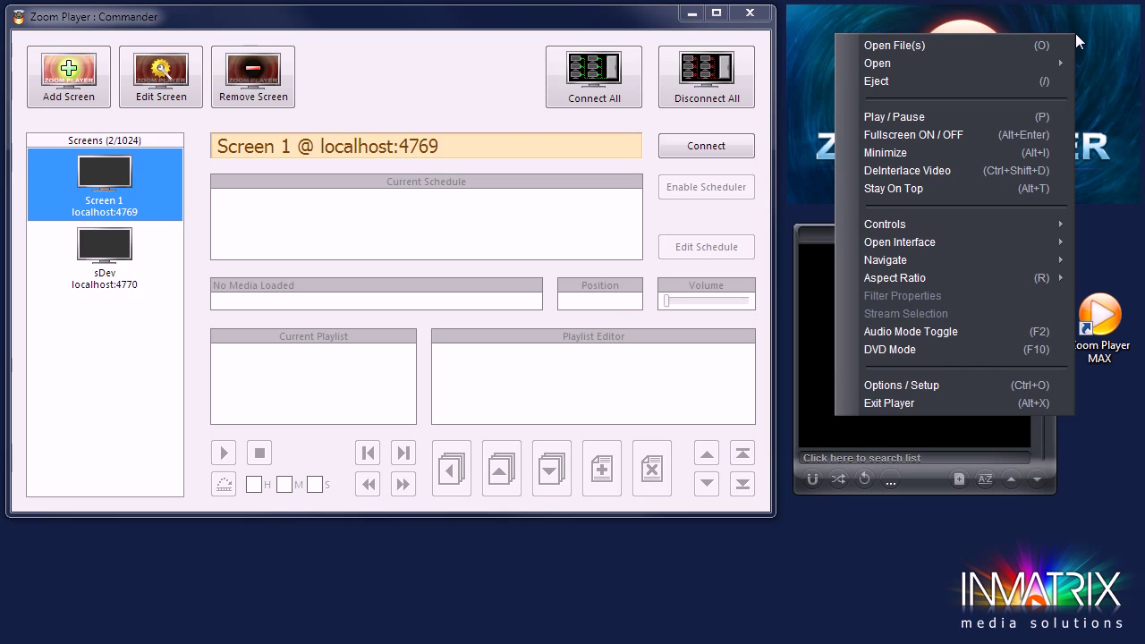
pyautogui.click(937, 388)
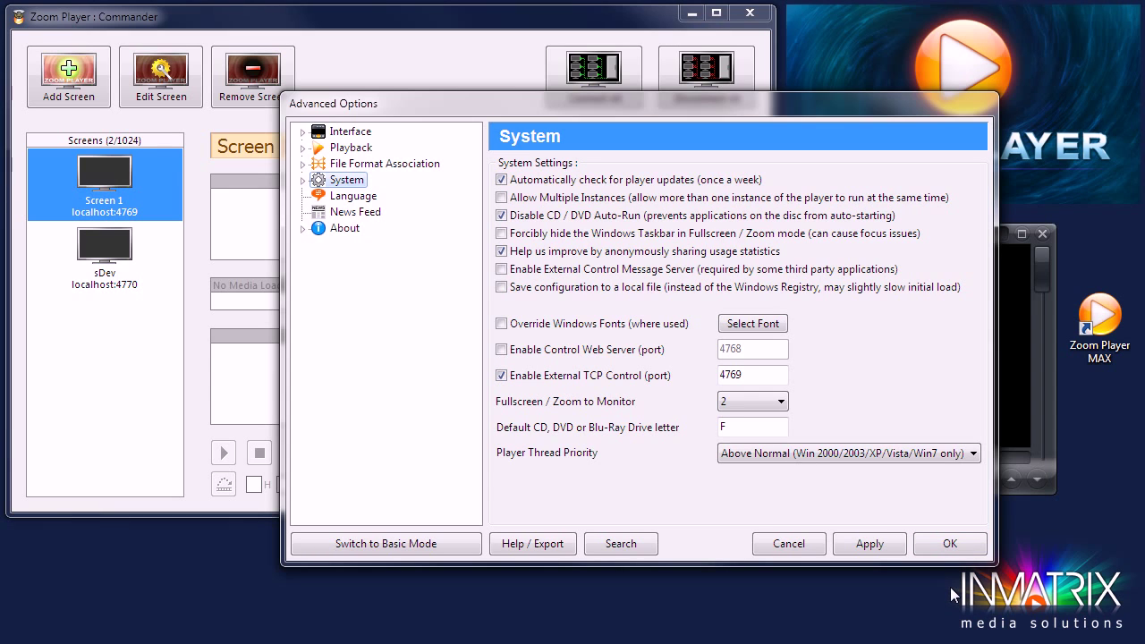
pyautogui.click(946, 550)
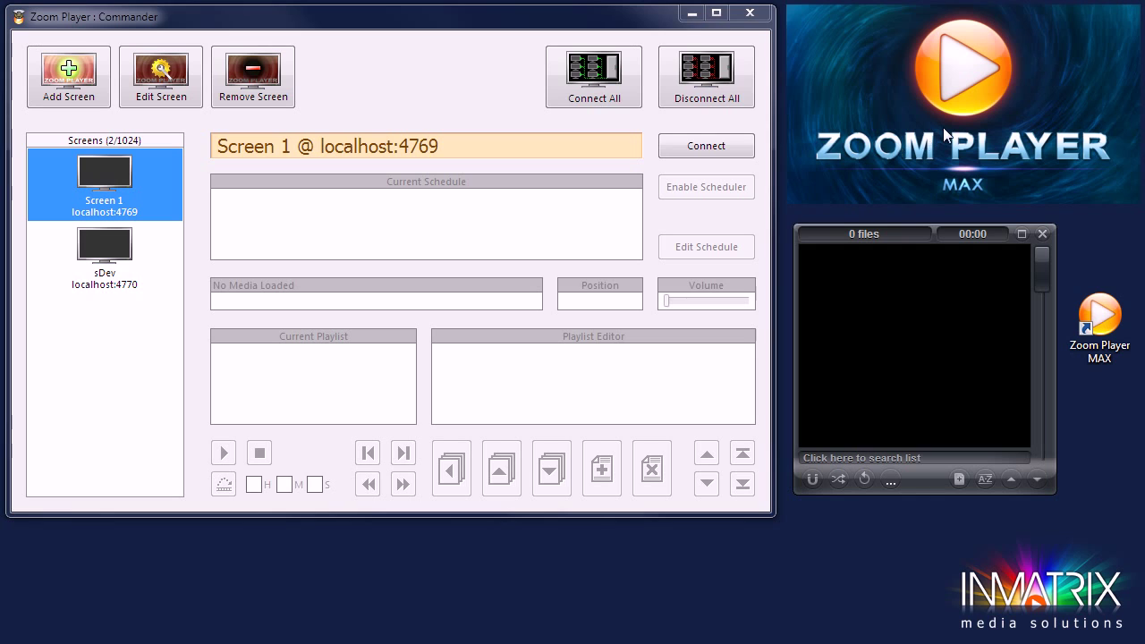
# Connect the Commander to Screen 1.
pyautogui.click(694, 146)
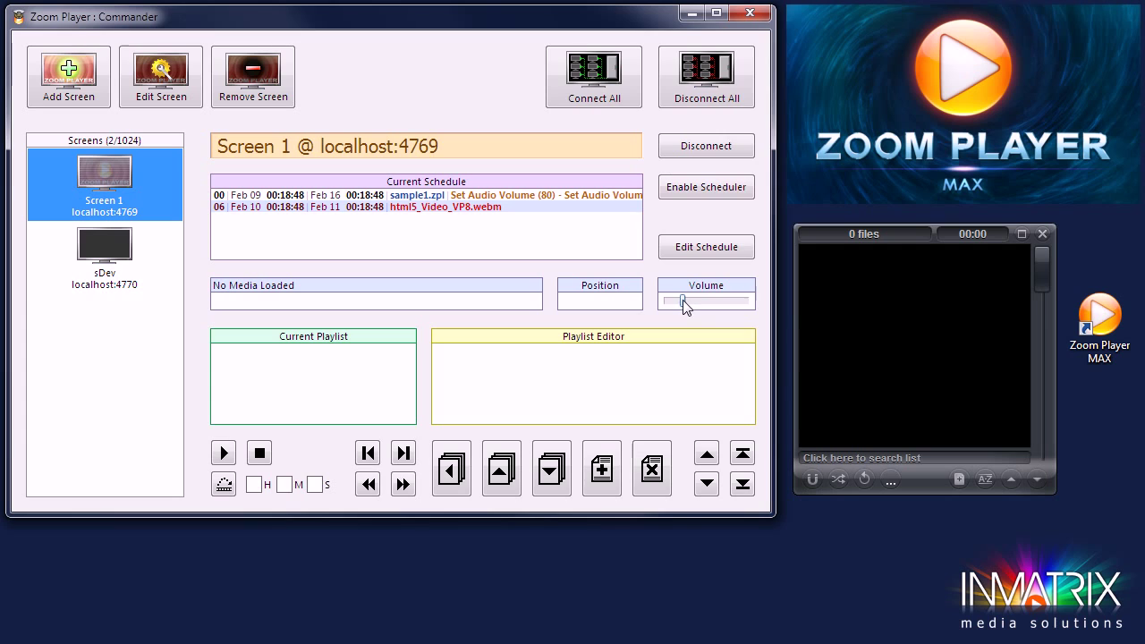
pyautogui.moveTo(681, 301)
# Add html5_Video_VP8.webm from Screen 1's remote media browser to the playlist editor.
pyautogui.click(603, 363)
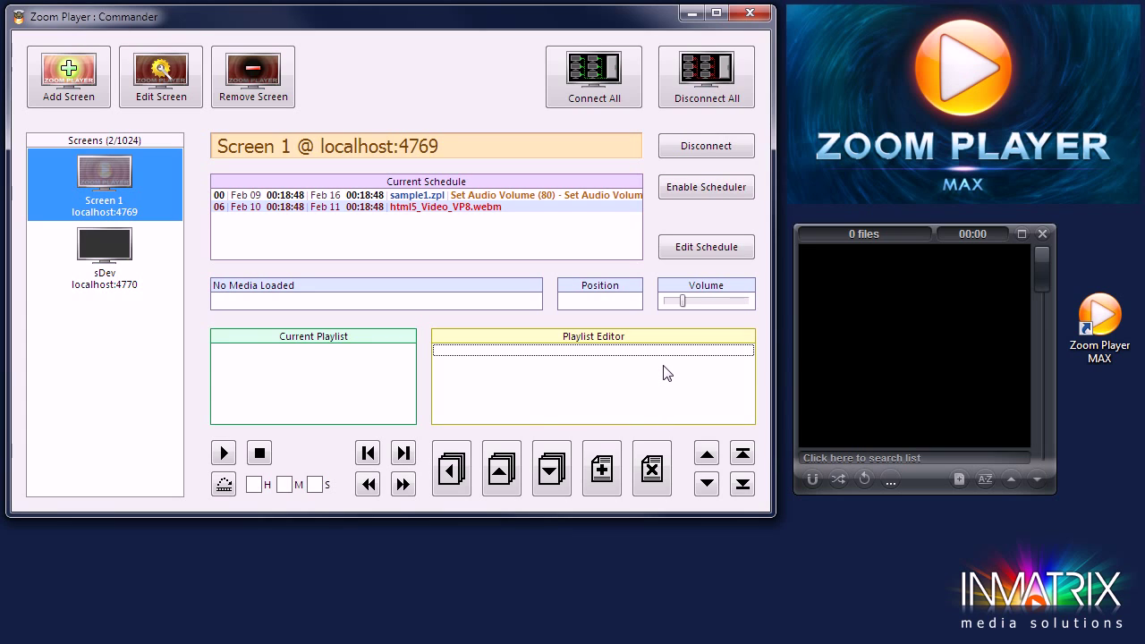
pyautogui.click(601, 472)
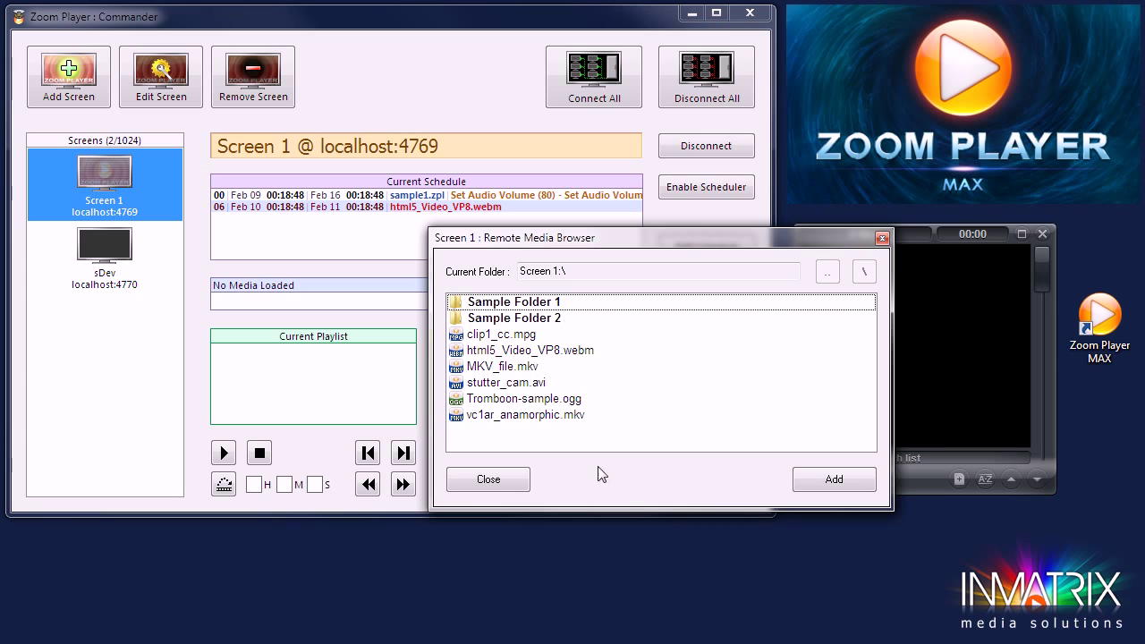
pyautogui.click(570, 356)
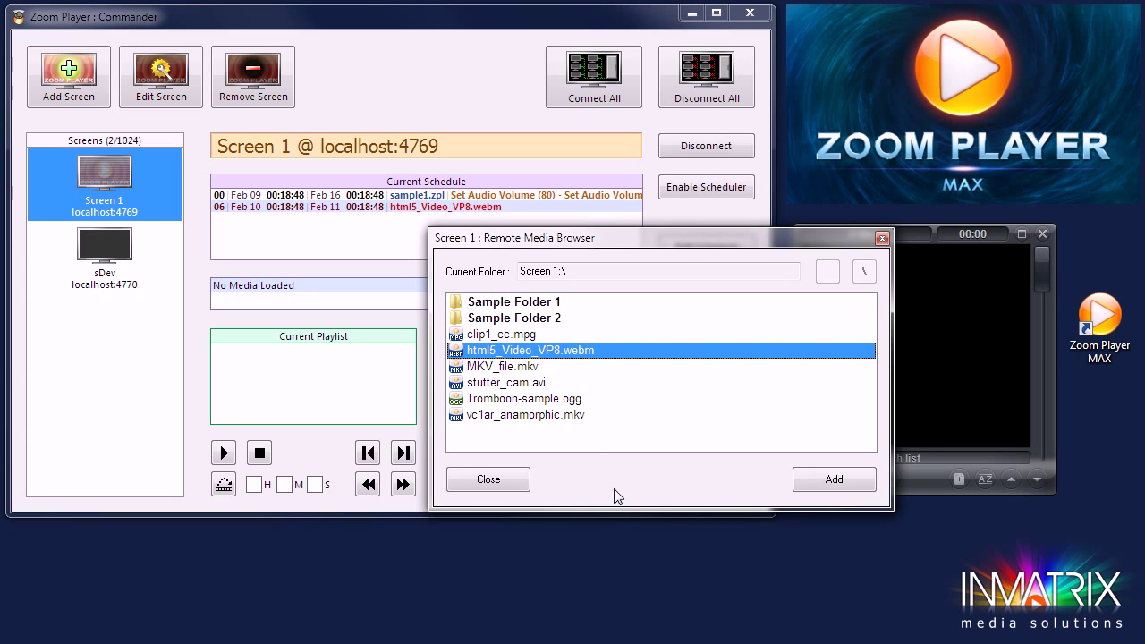
pyautogui.click(845, 481)
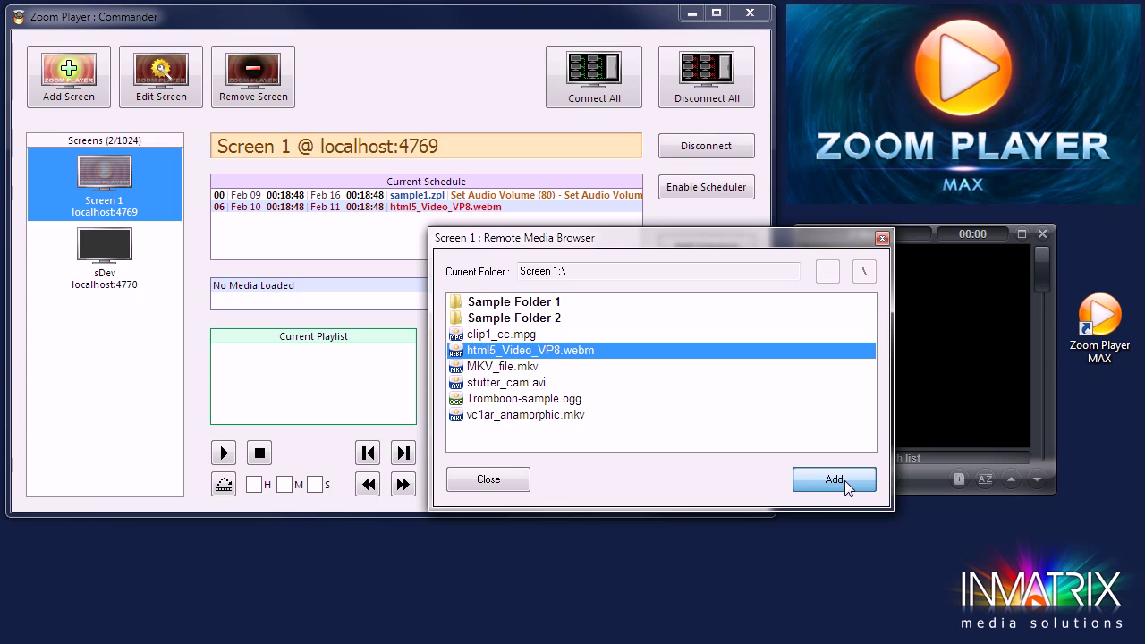
pyautogui.moveTo(694, 245); pyautogui.dragTo(538, 54)
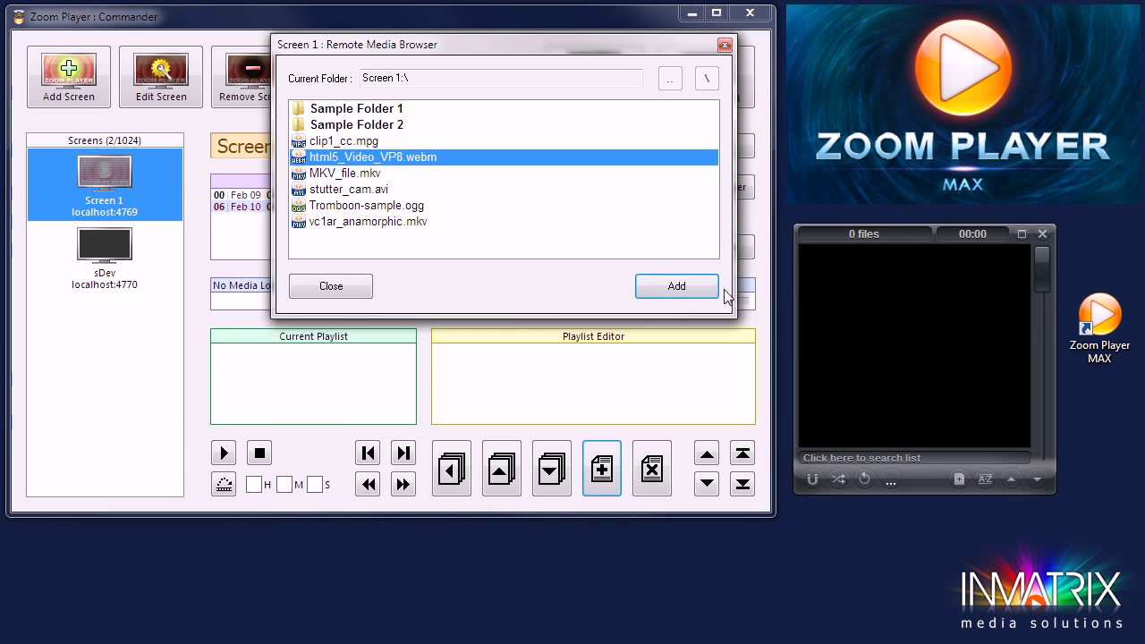
pyautogui.click(674, 291)
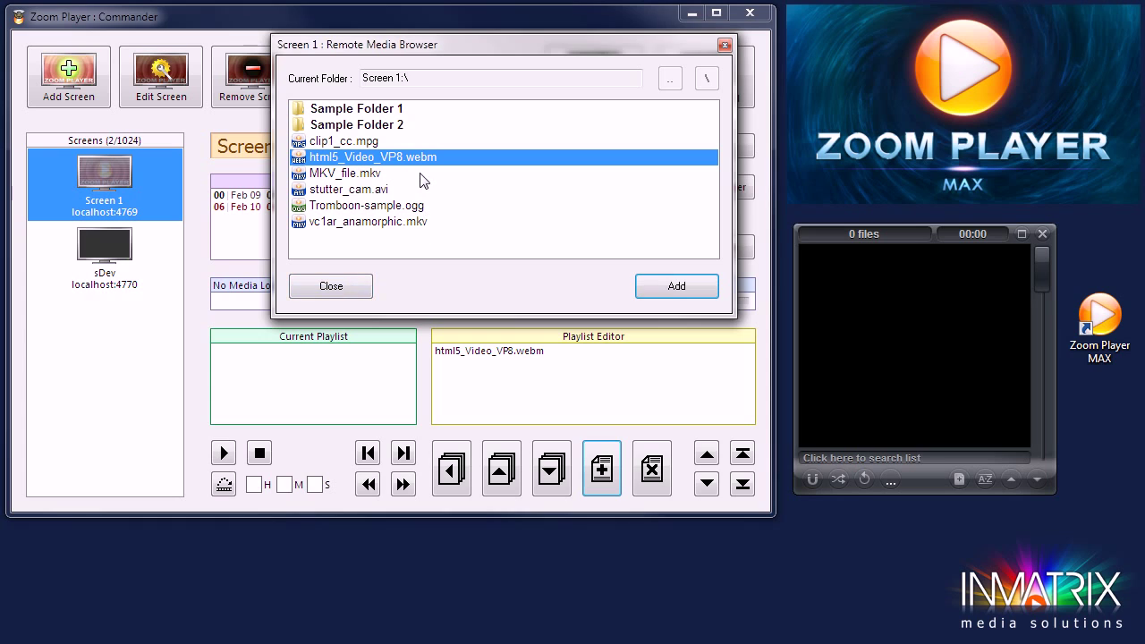
pyautogui.click(354, 293)
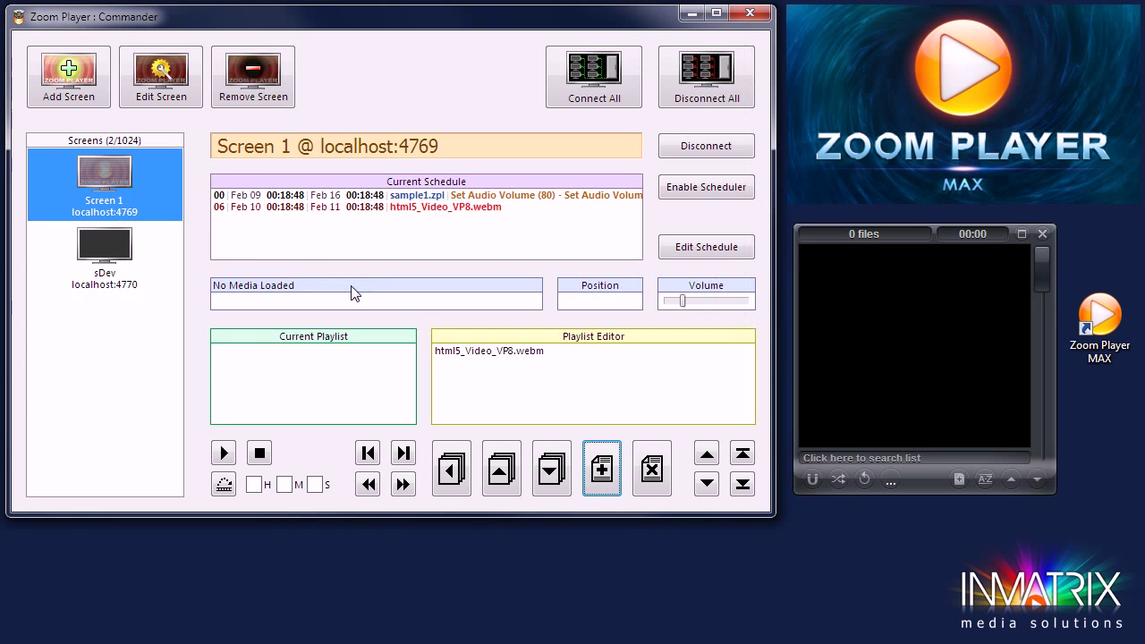
# Remove html5_Video_VP8.webm from the playlist editor and confirm the removal.
pyautogui.click(538, 353)
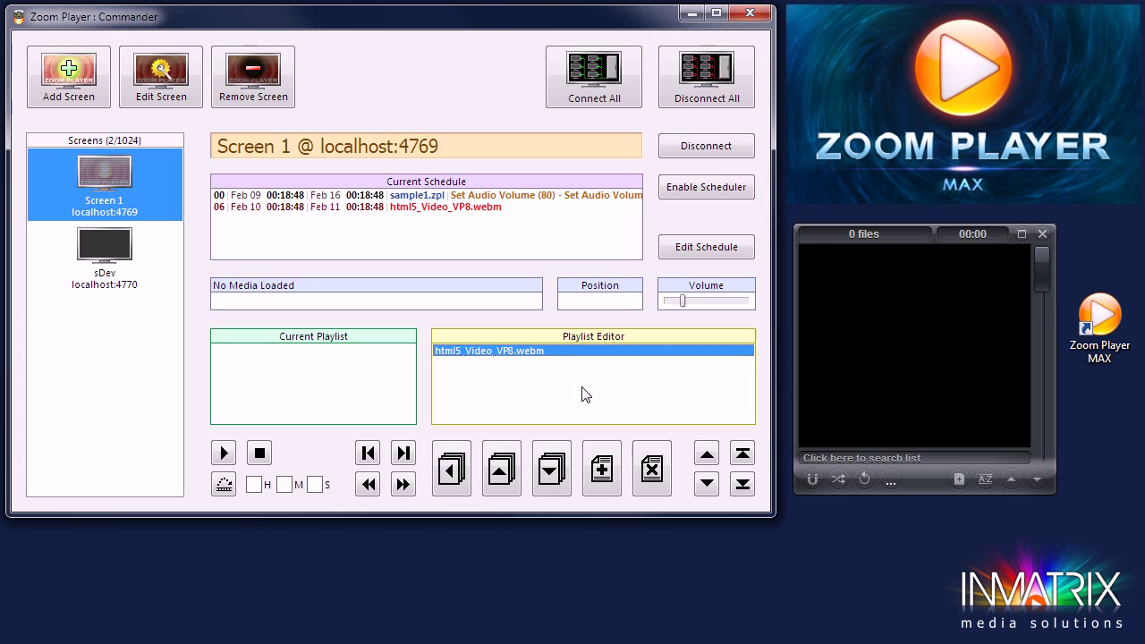
pyautogui.click(652, 469)
pyautogui.click(736, 480)
# Open Screen 1's remote media browser and check the share path in the Zoom Player MAX desktop shortcut's properties.
pyautogui.click(602, 476)
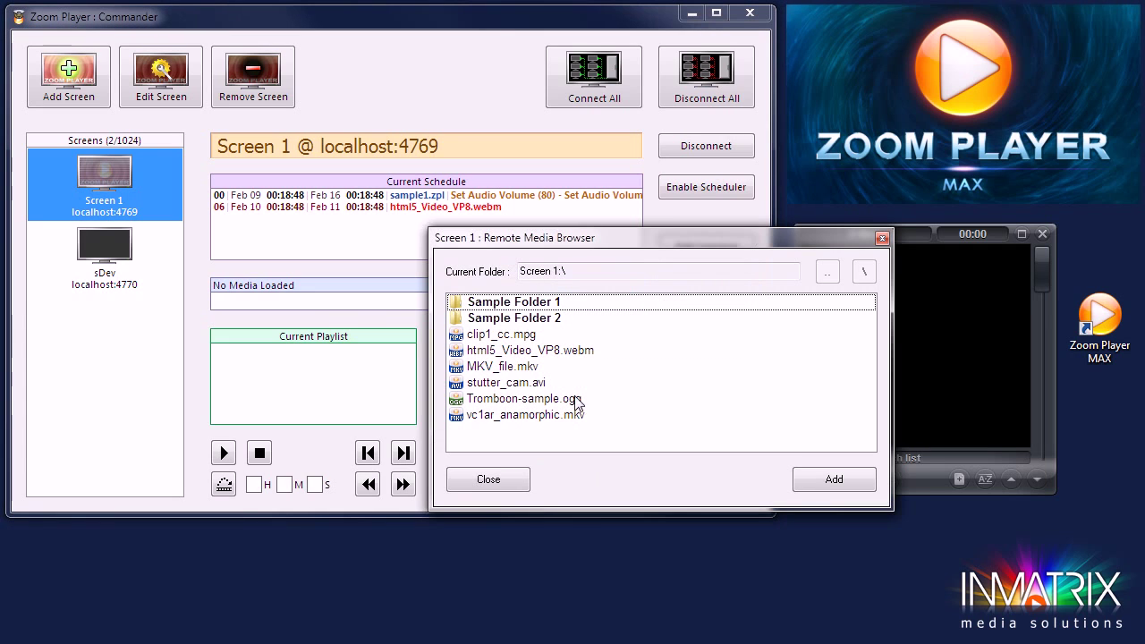
pyautogui.click(541, 307)
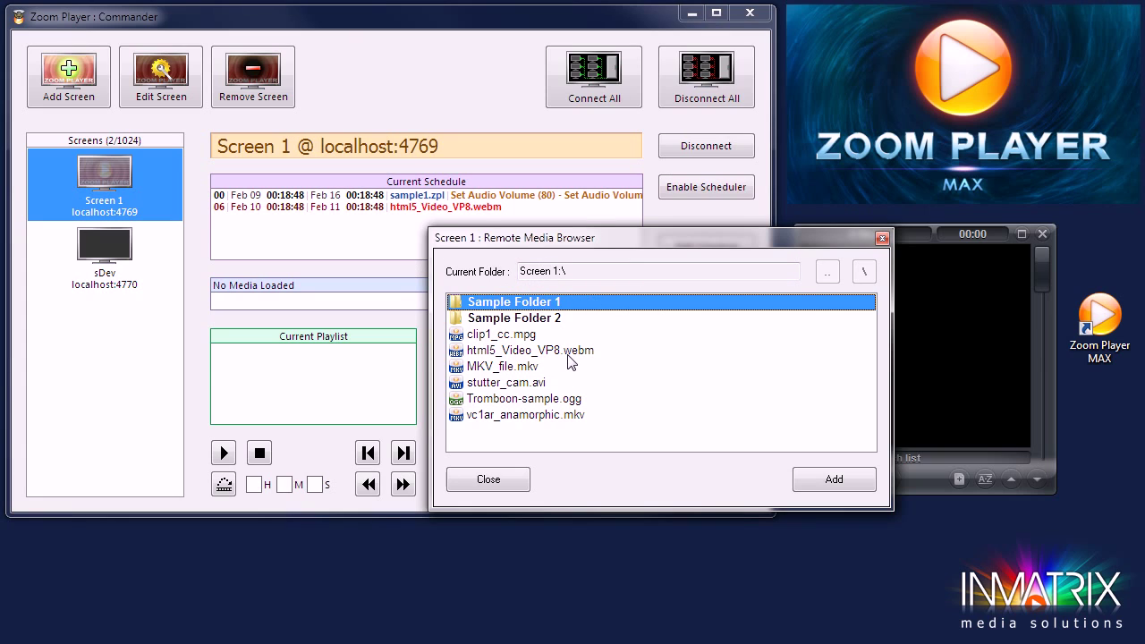
pyautogui.rightClick(1109, 318)
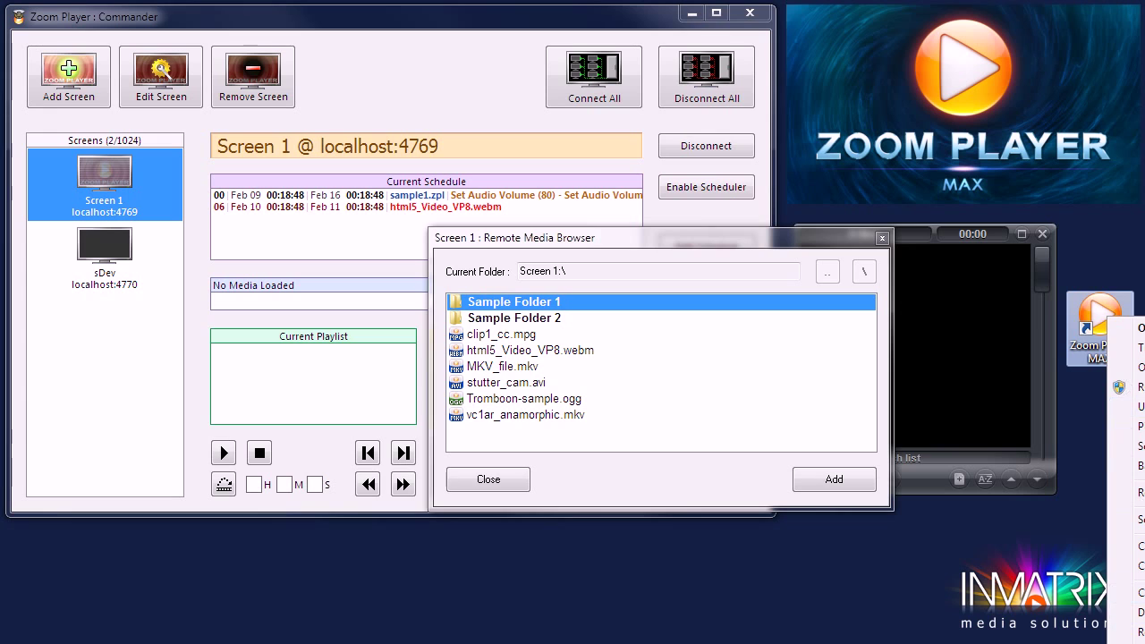
pyautogui.press('r')
pyautogui.moveTo(1069, 230); pyautogui.dragTo(899, 115)
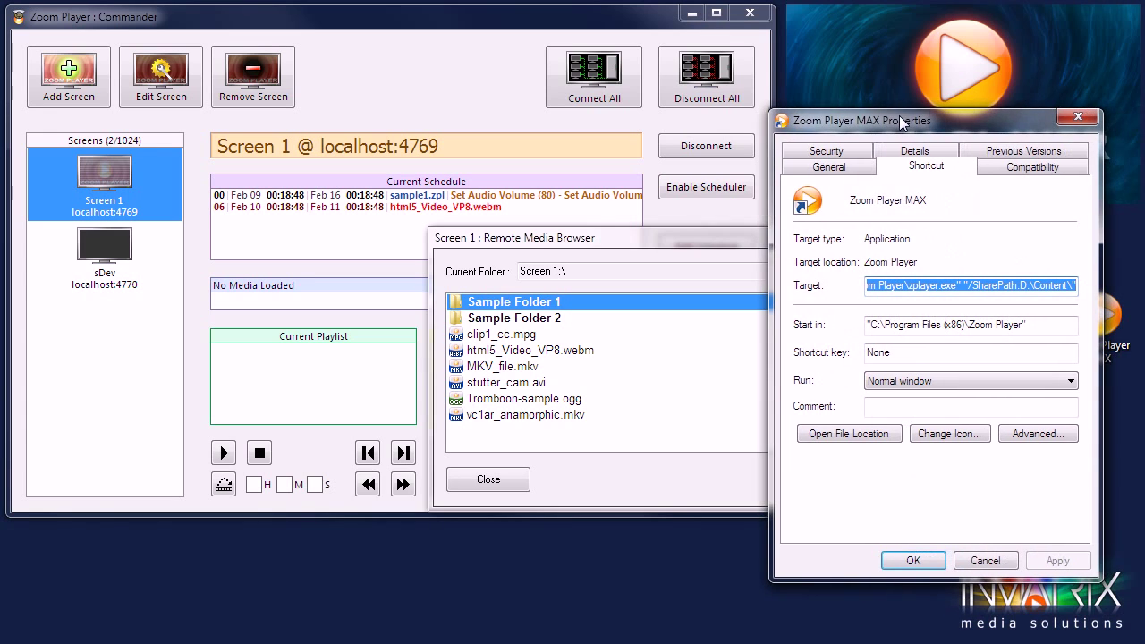
pyautogui.click(996, 561)
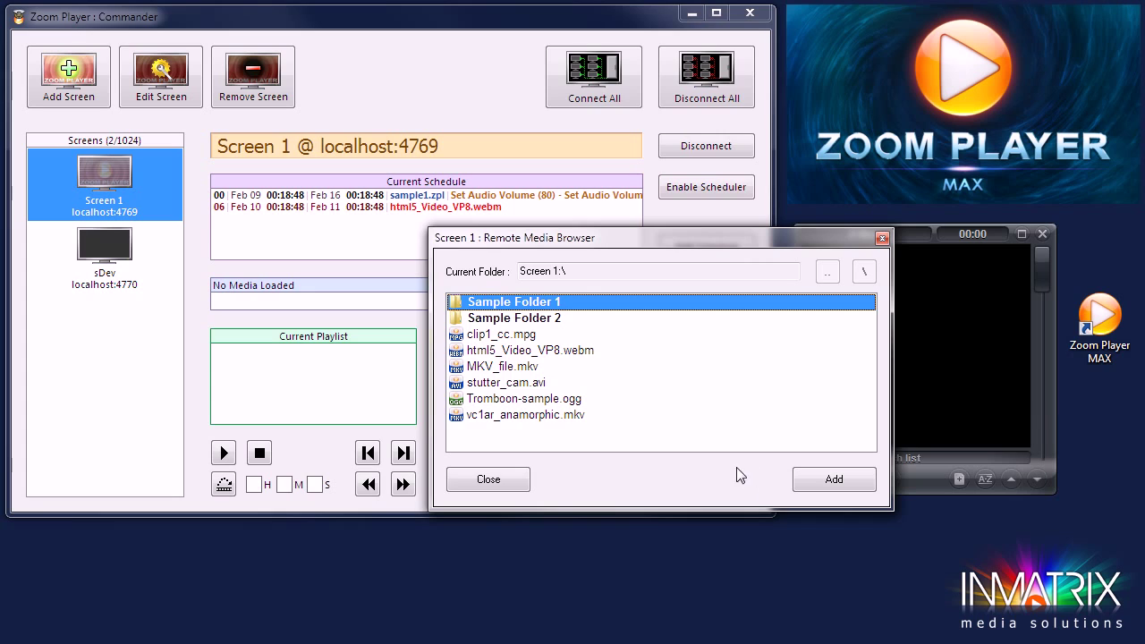
# Add all tracks from Sample Folder 1 to the playlist editor and close the remote media browser.
pyautogui.doubleClick(541, 304)
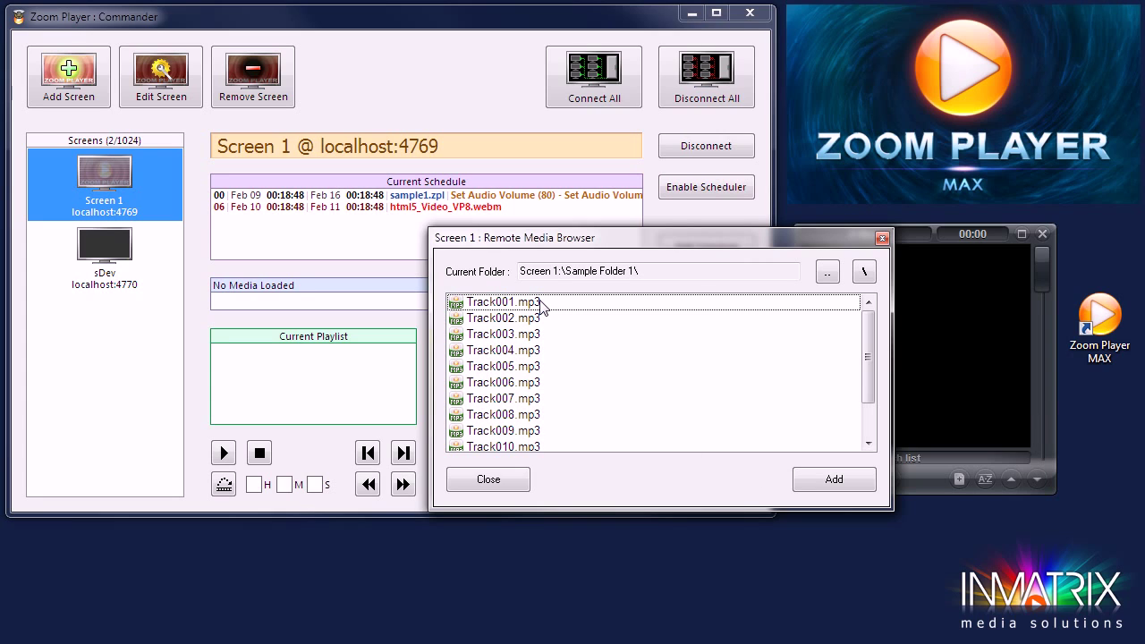
pyautogui.click(631, 350)
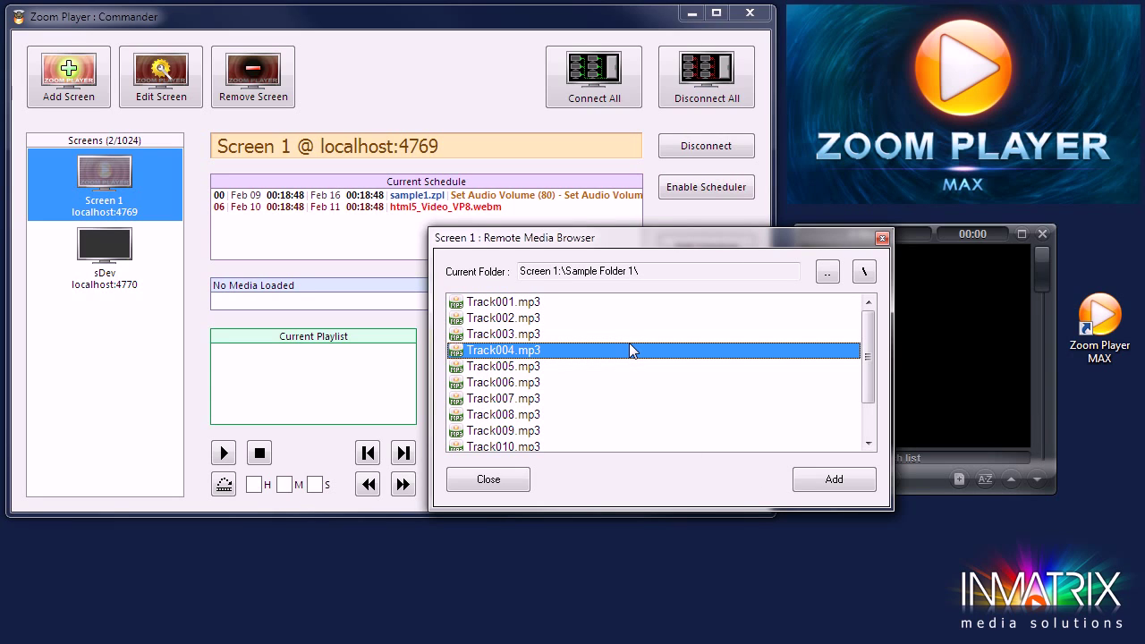
pyautogui.hotkey('ctrl', 'a')
pyautogui.click(824, 478)
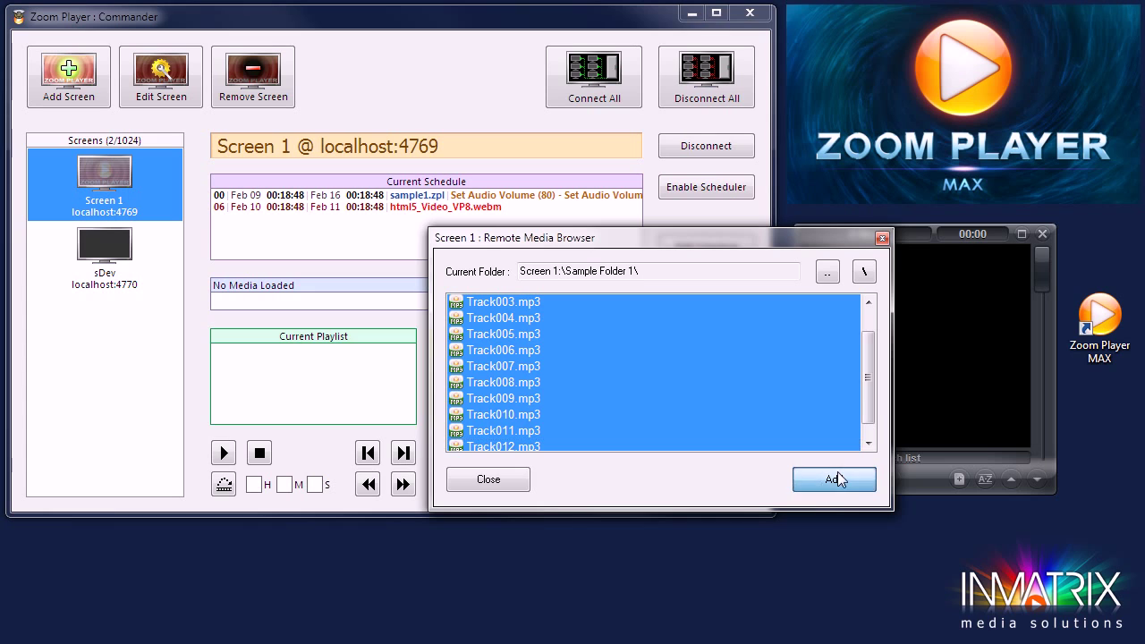
pyautogui.moveTo(710, 231); pyautogui.dragTo(439, 2)
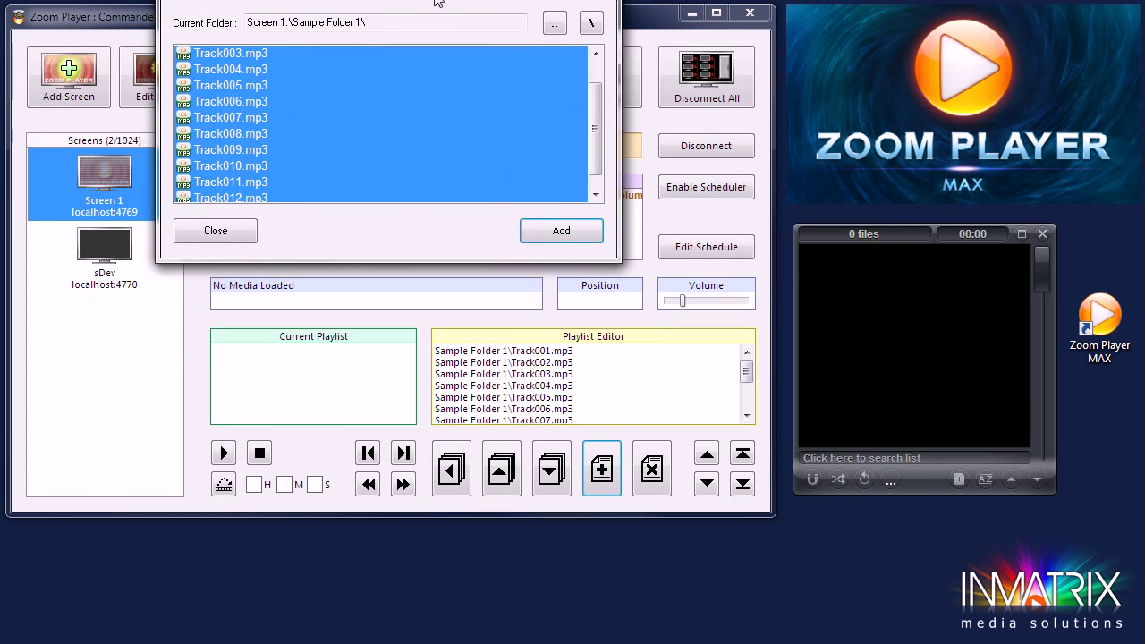
pyautogui.click(217, 232)
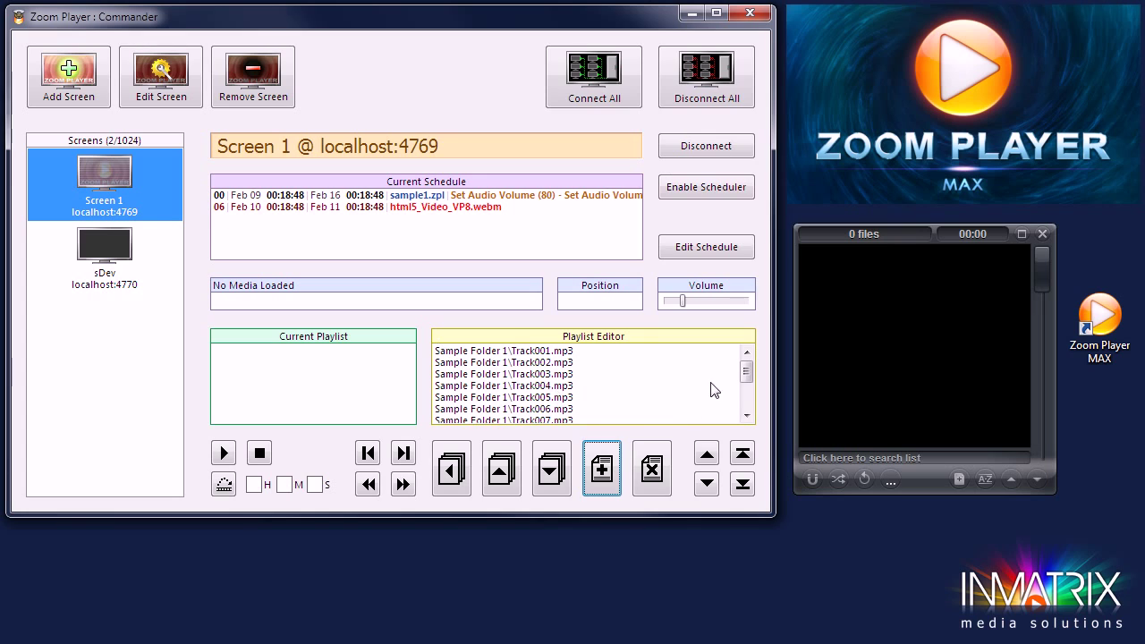
# Save the playlist editor's contents as a remote playlist named "sample" and acknowledge the save.
pyautogui.scroll(-2, 739, 420)
pyautogui.scroll(2, 739, 421)
pyautogui.click(562, 479)
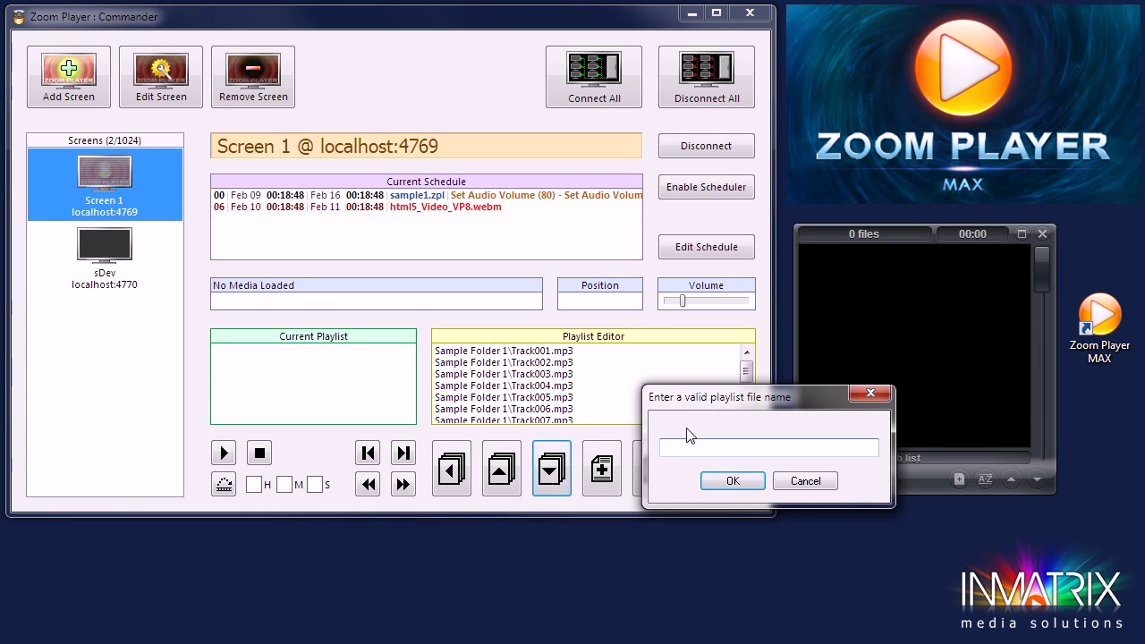
pyautogui.moveTo(731, 404); pyautogui.dragTo(545, 317)
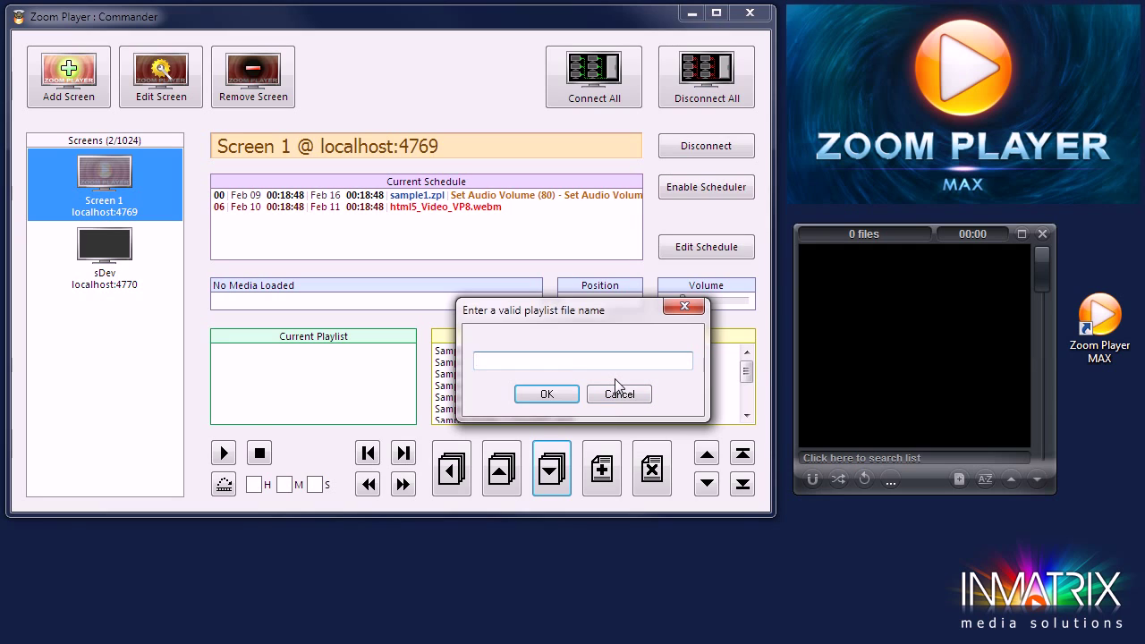
pyautogui.write('sample')
pyautogui.click(522, 402)
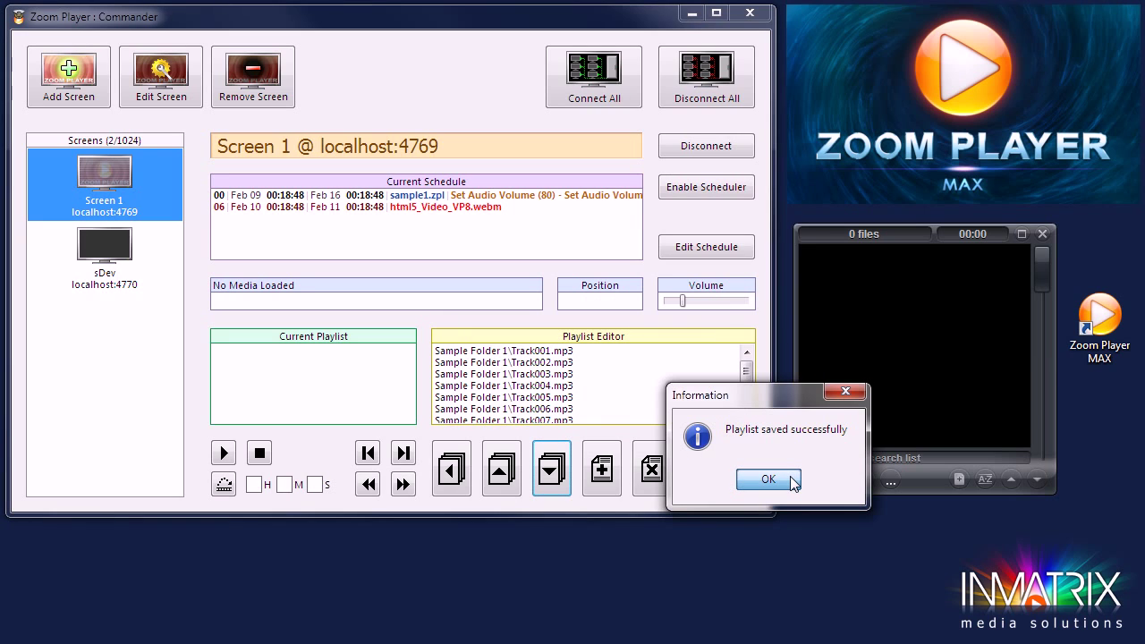
pyautogui.click(768, 479)
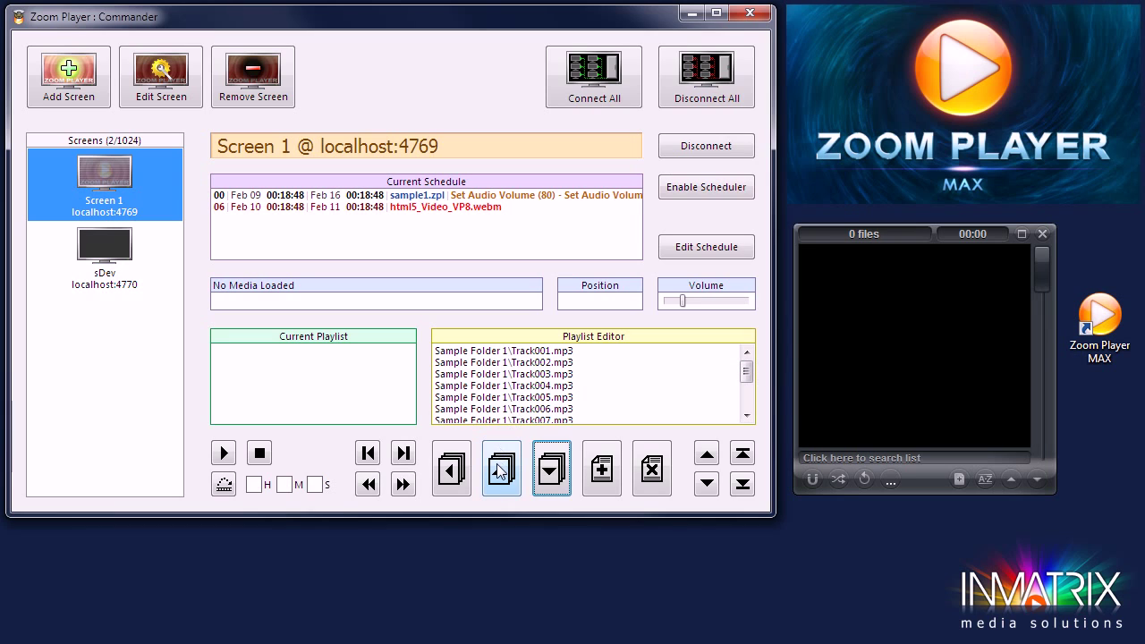
# Remove all Sample Folder 1 tracks from the playlist editor and confirm the removal.
pyautogui.click(564, 387)
pyautogui.hotkey('shift', 'pagedown')
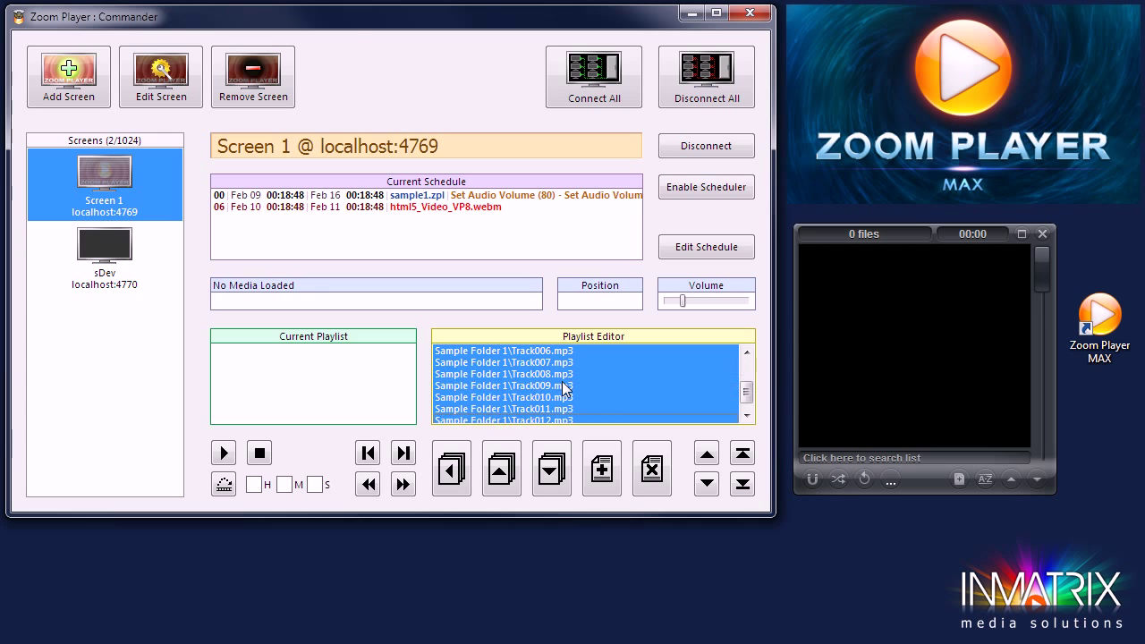
pyautogui.click(655, 481)
pyautogui.click(732, 481)
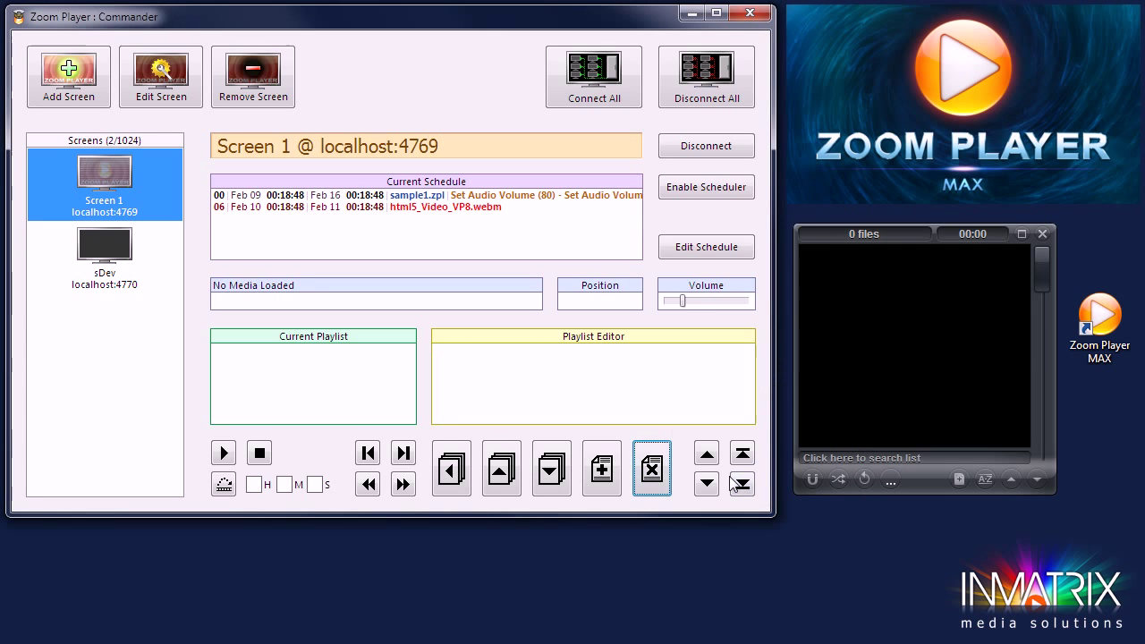
pyautogui.click(503, 471)
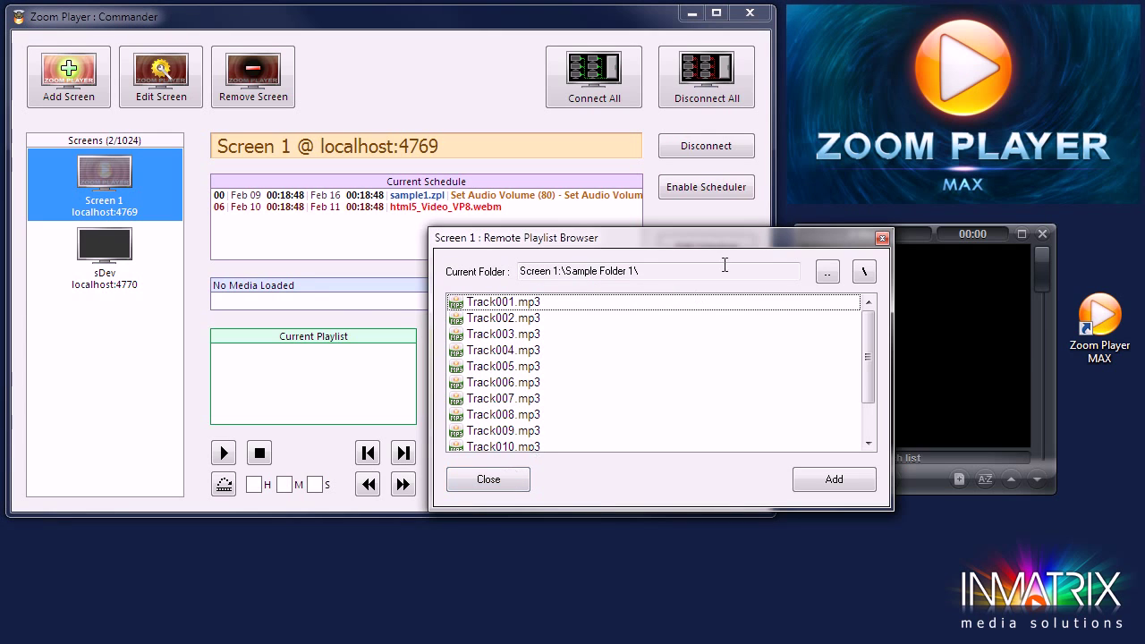
pyautogui.click(839, 274)
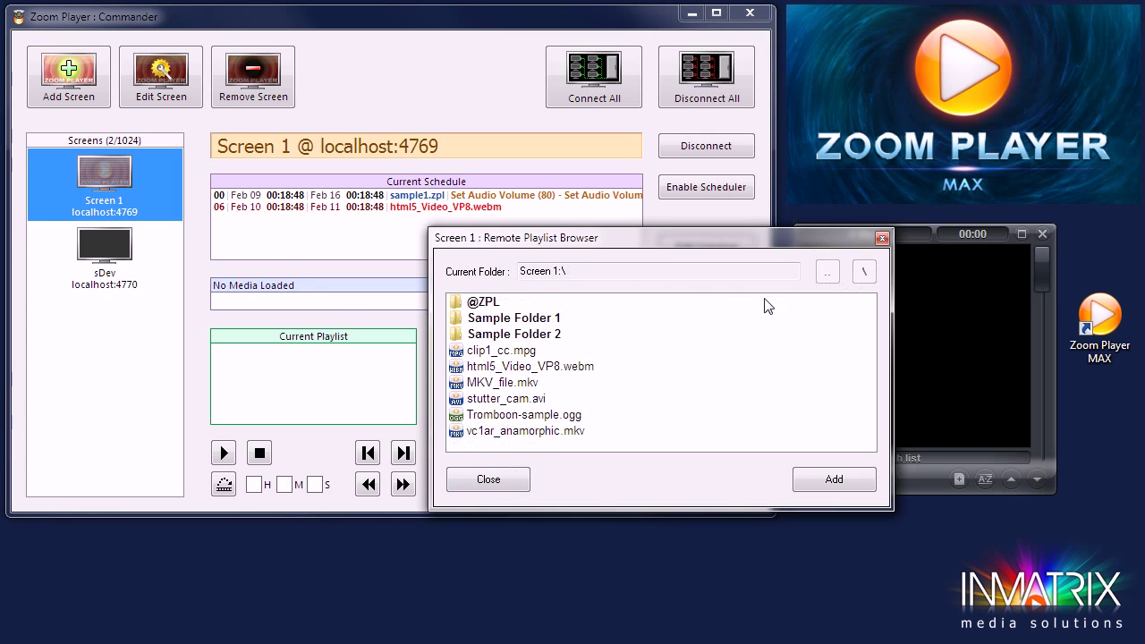
pyautogui.click(491, 308)
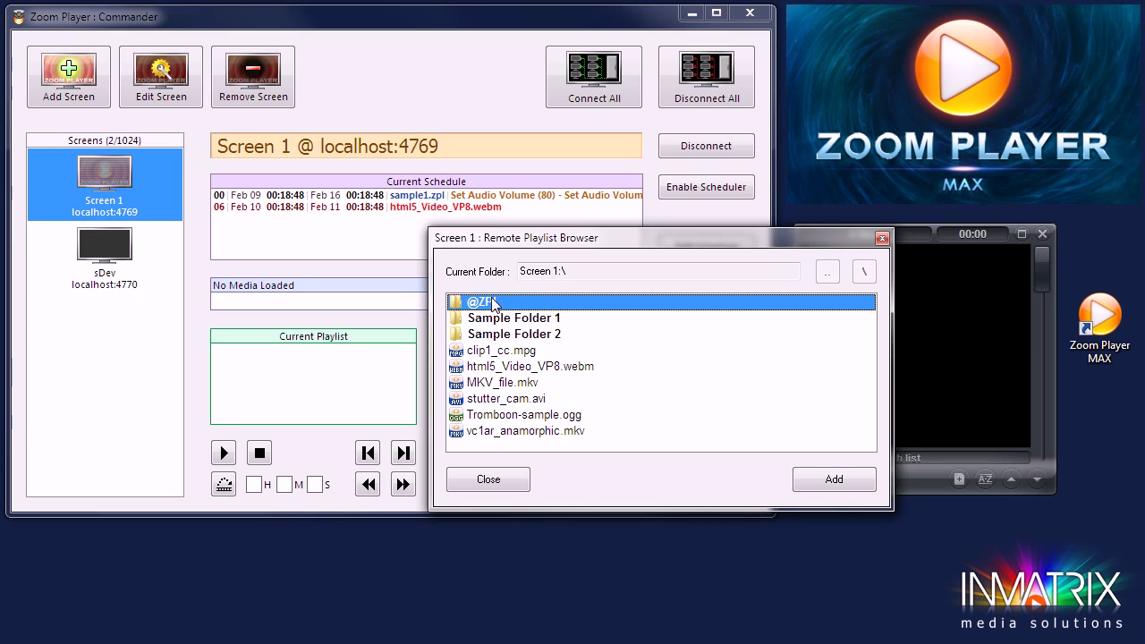
pyautogui.doubleClick(492, 301)
pyautogui.click(492, 305)
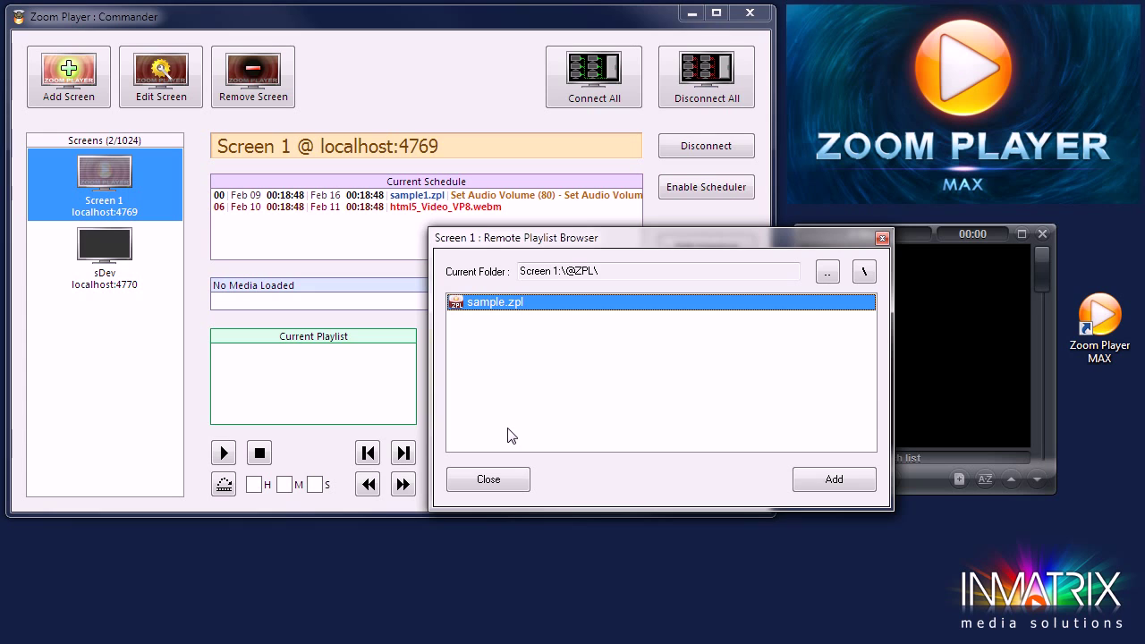
pyautogui.moveTo(771, 239); pyautogui.dragTo(582, 81)
pyautogui.click(662, 313)
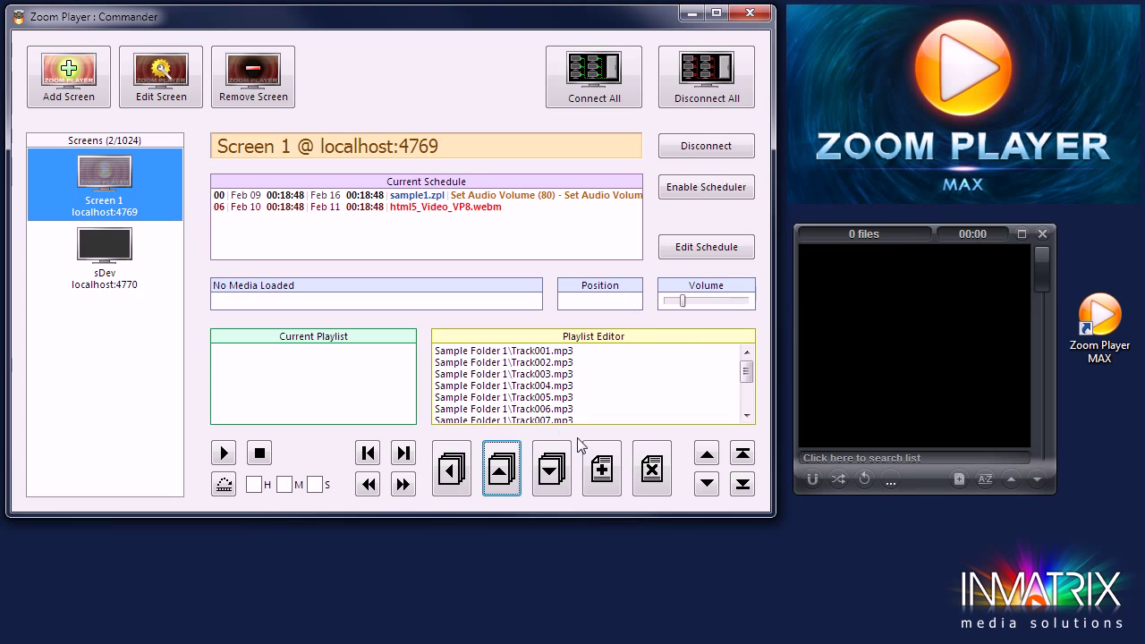
# Send the playlist editor's tracks to Screen 1 as its current playlist and start playback.
pyautogui.moveTo(748, 370)
pyautogui.mouseDown()
pyautogui.moveTo(754, 407)
pyautogui.moveTo(744, 367)
pyautogui.mouseUp()
pyautogui.click(455, 477)
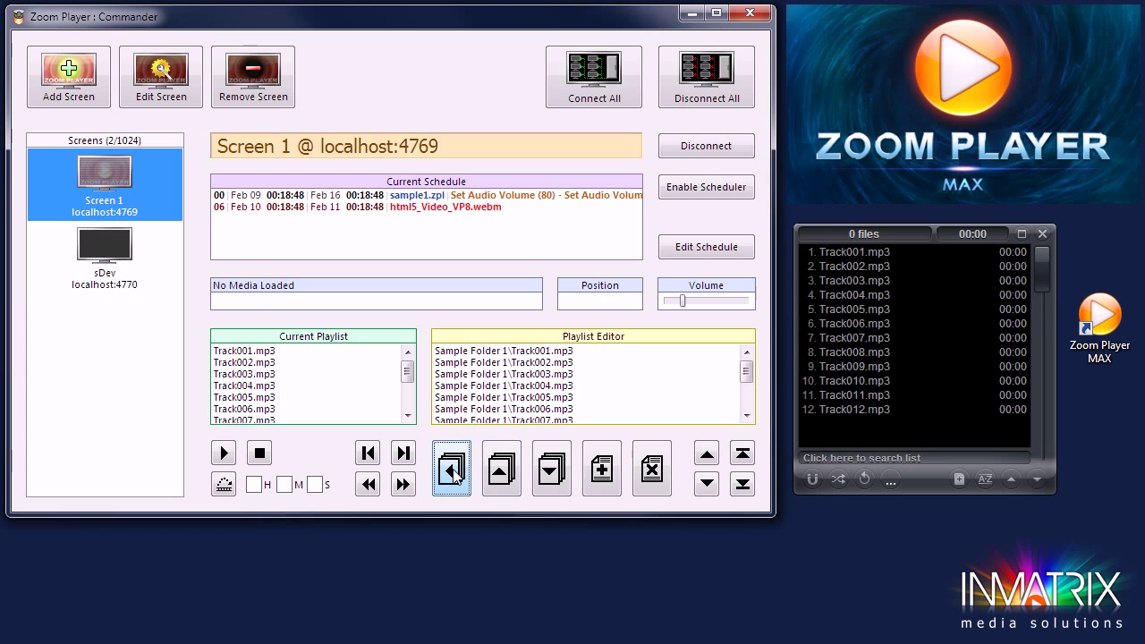
pyautogui.click(223, 453)
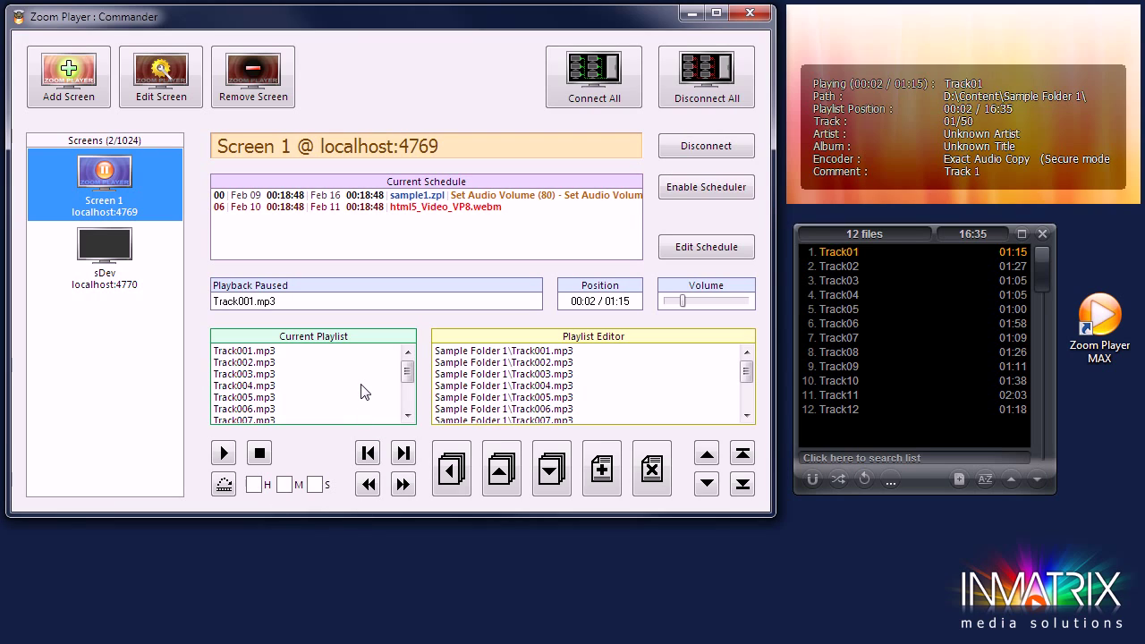
# Seek Screen 1's playback of Track001.mp3 to 16 seconds.
pyautogui.click(315, 484)
pyautogui.write('16')
pyautogui.click(224, 485)
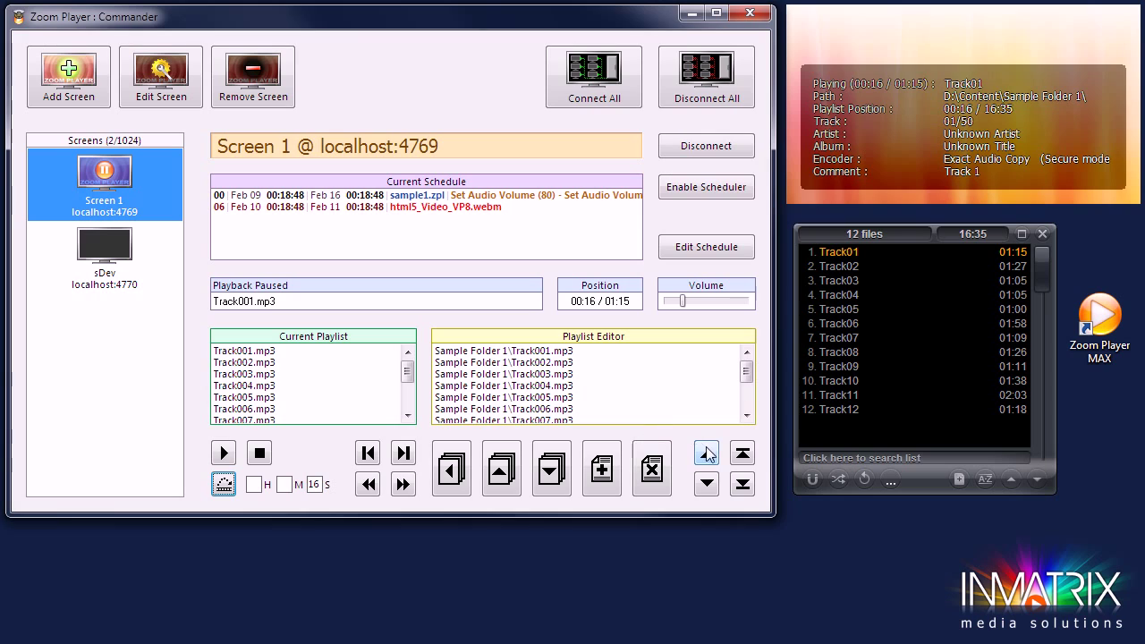
# Move Track003.mp3 down four places in the playlist editor.
pyautogui.click(634, 363)
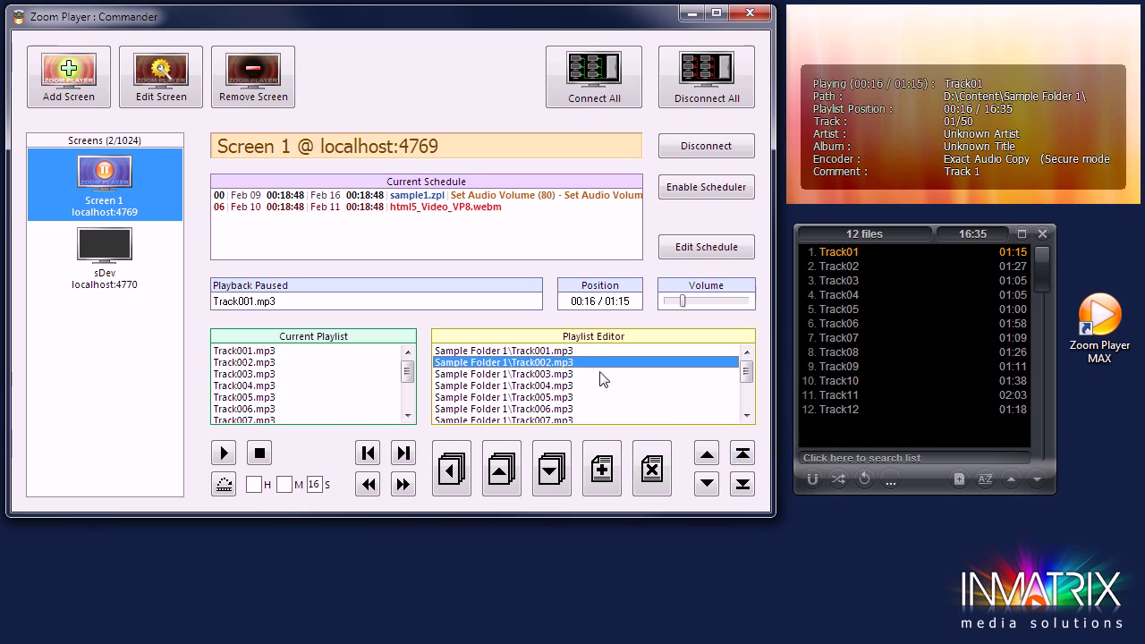
pyautogui.click(572, 374)
pyautogui.click(706, 484)
pyautogui.click(707, 484)
pyautogui.click(707, 484)
pyautogui.click(707, 484)
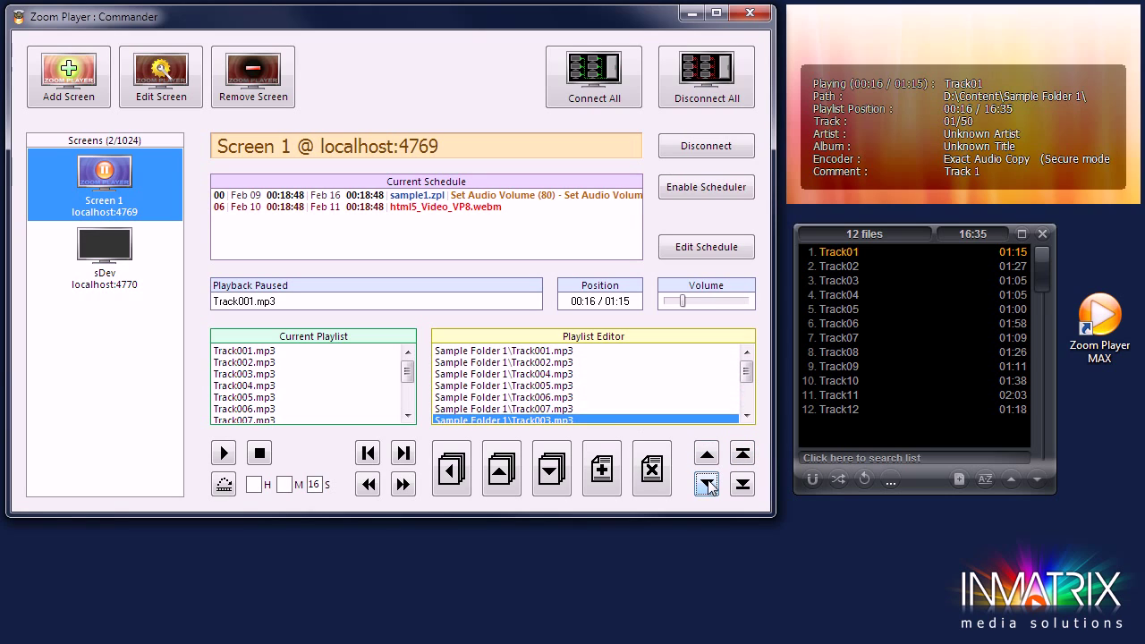
# Move Track007.mp3 up three places in the playlist editor, send it to the end, and bring it to the start.
pyautogui.click(583, 408)
pyautogui.click(707, 454)
pyautogui.click(707, 454)
pyautogui.click(706, 454)
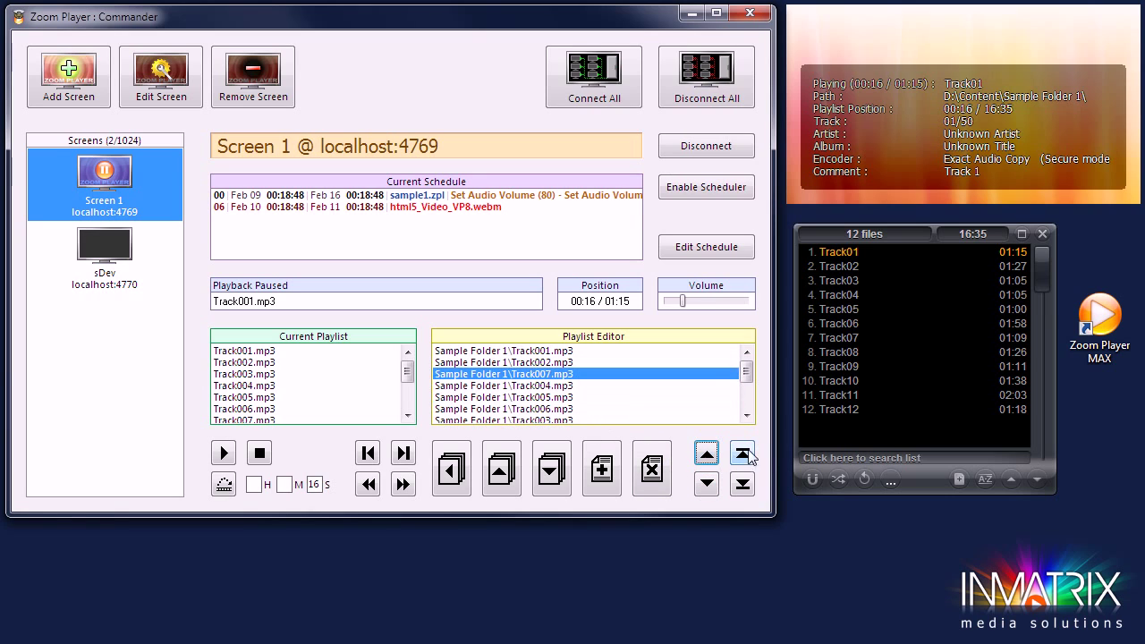
pyautogui.click(743, 484)
pyautogui.click(743, 455)
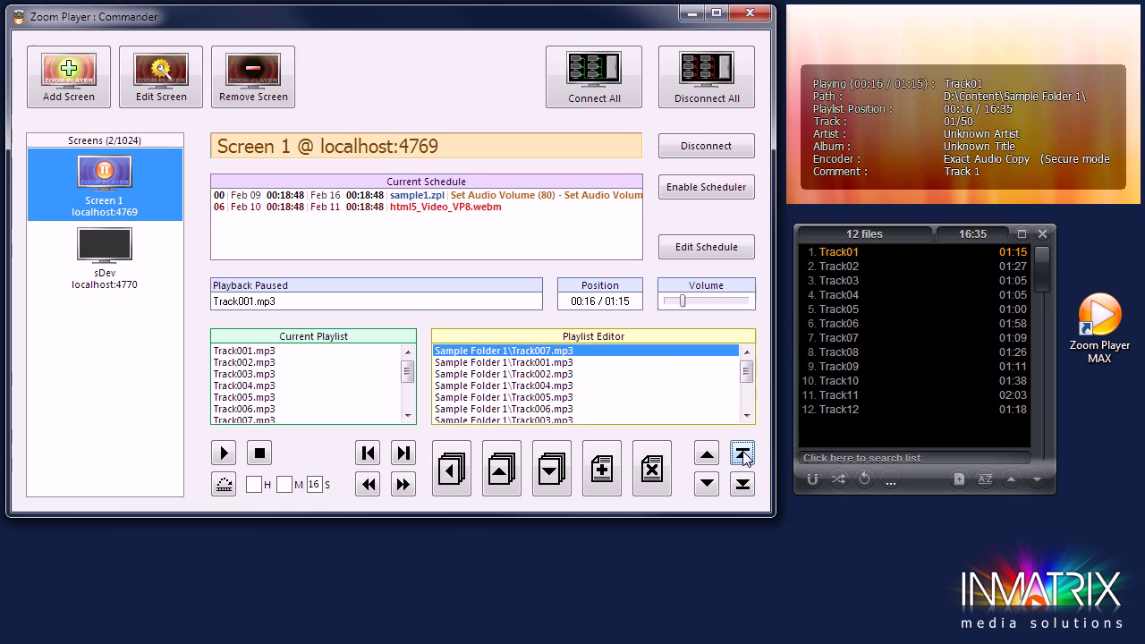
# Select Track002.mp3 in the playlist editor and raise Screen 1's volume slightly.
pyautogui.click(598, 375)
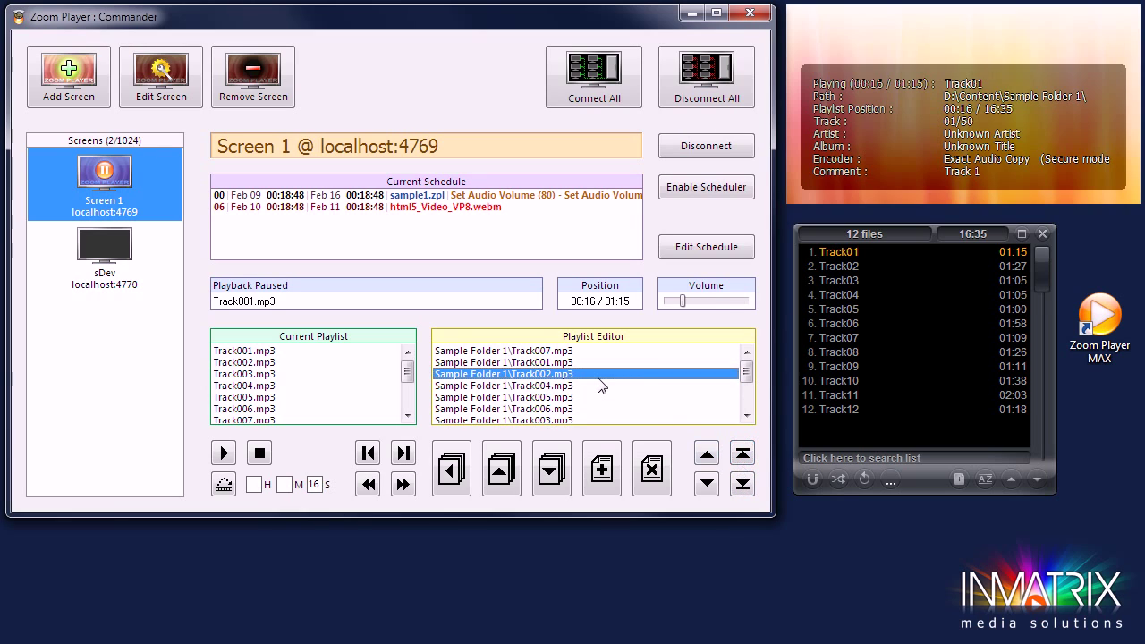
pyautogui.moveTo(683, 302)
pyautogui.mouseDown()
pyautogui.moveTo(716, 302)
pyautogui.moveTo(695, 302)
pyautogui.mouseUp()
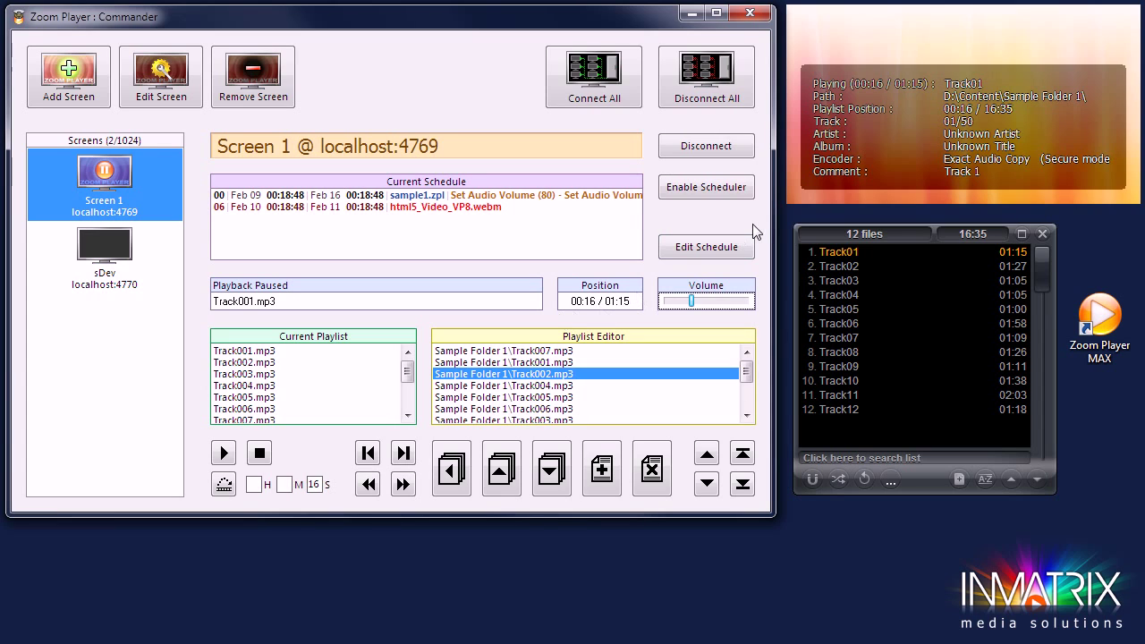
# Open Screen 1's schedule for editing, widen the editor window, and clear the entire schedule.
pyautogui.click(712, 250)
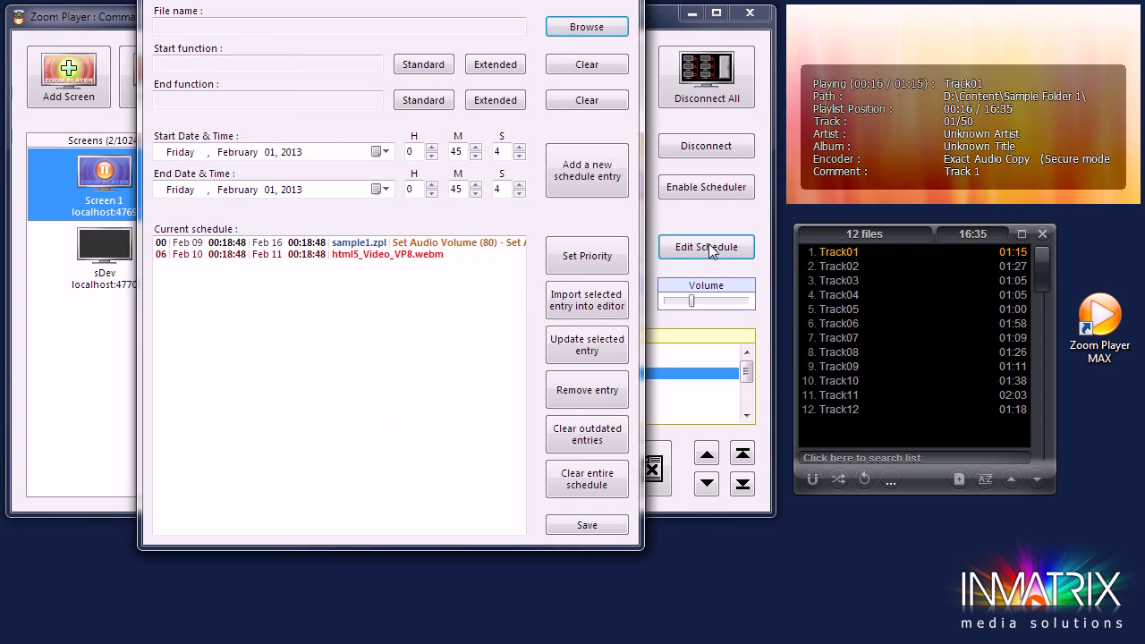
pyautogui.moveTo(645, 302); pyautogui.dragTo(758, 302)
pyautogui.click(706, 474)
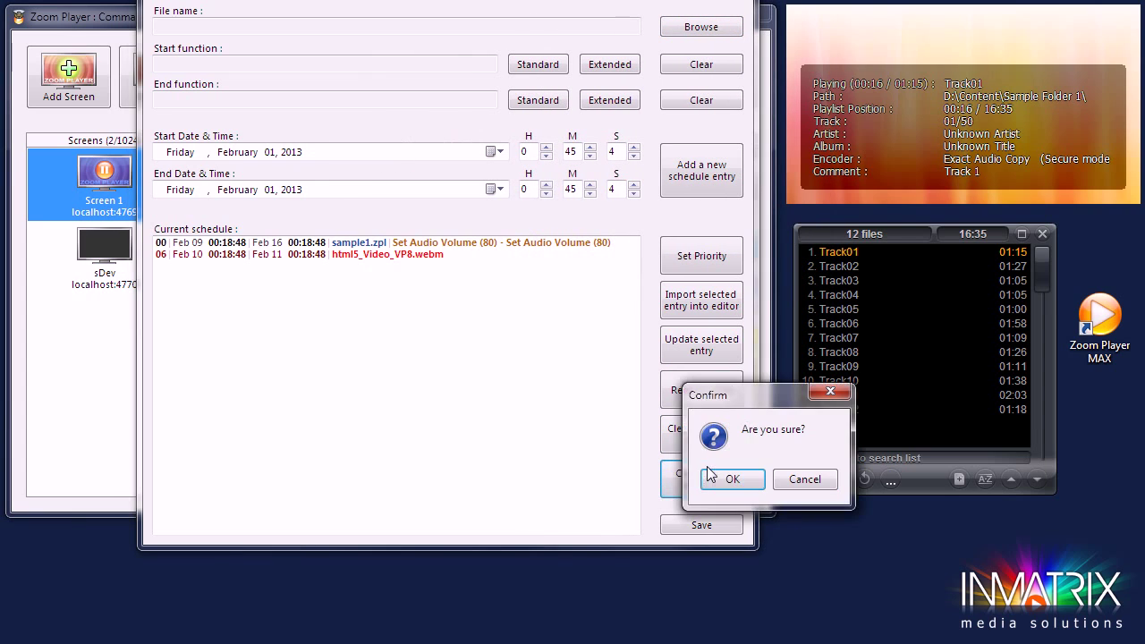
pyautogui.click(728, 478)
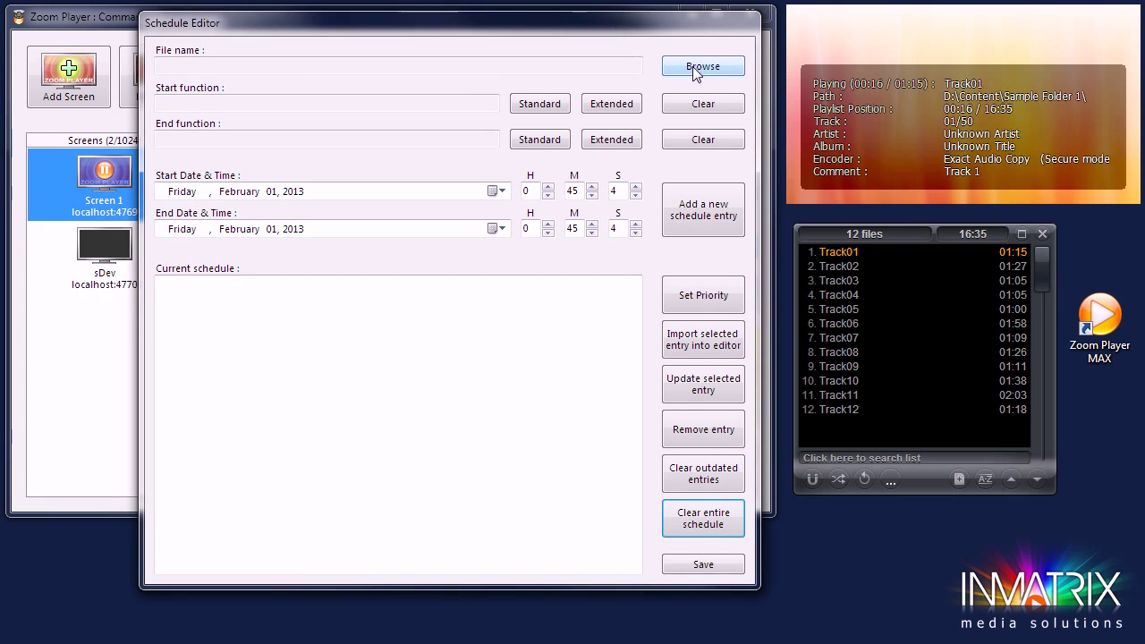
pyautogui.click(705, 67)
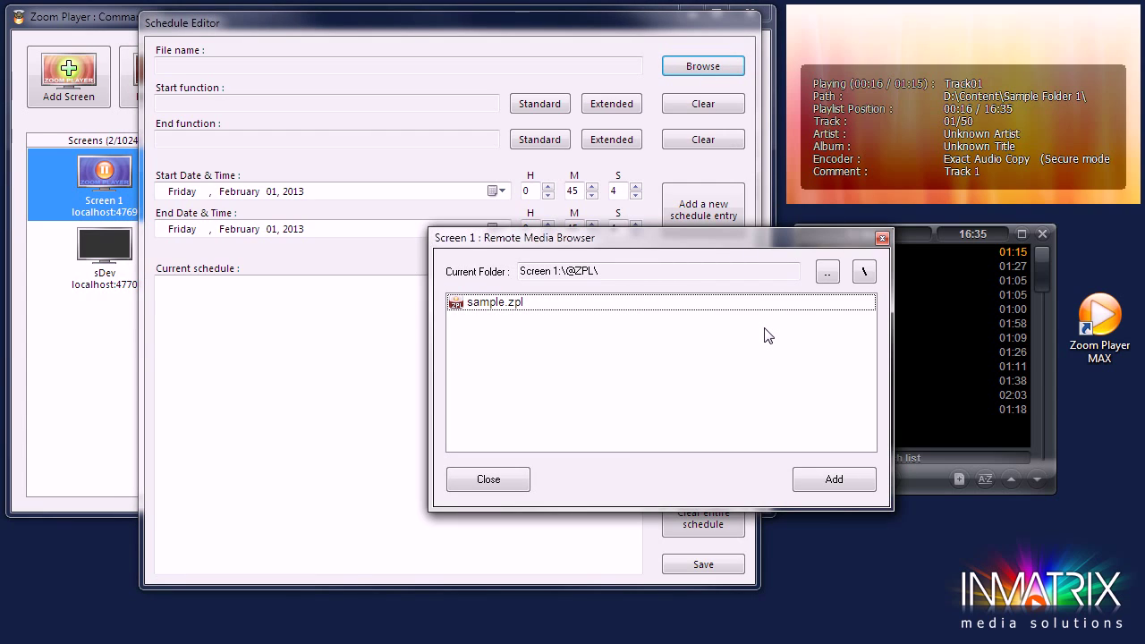
pyautogui.click(527, 307)
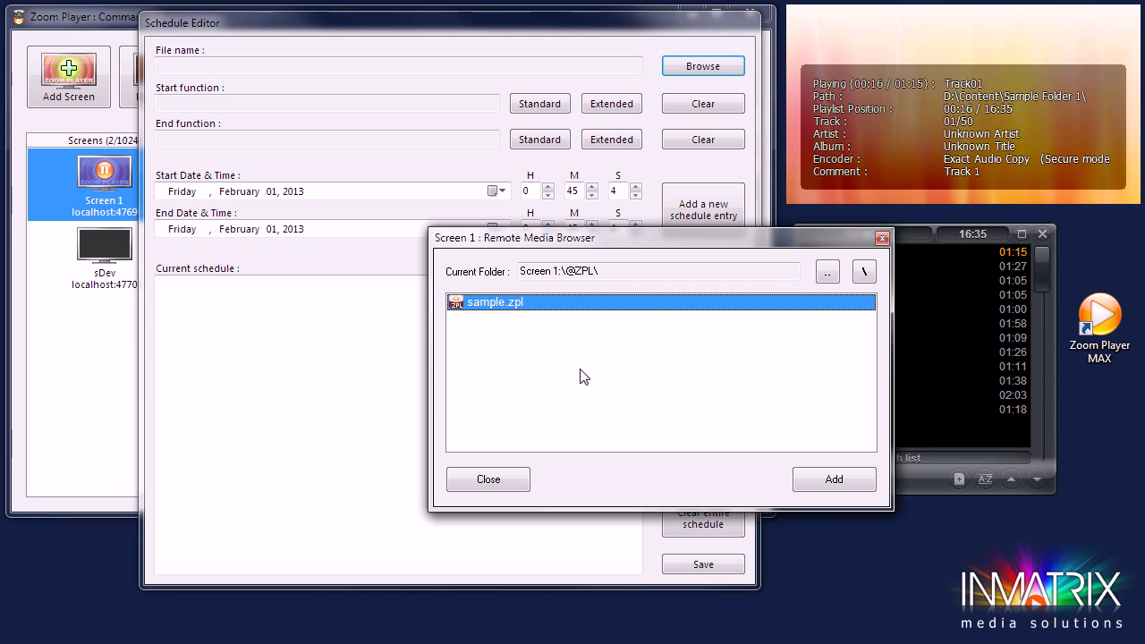
pyautogui.click(860, 475)
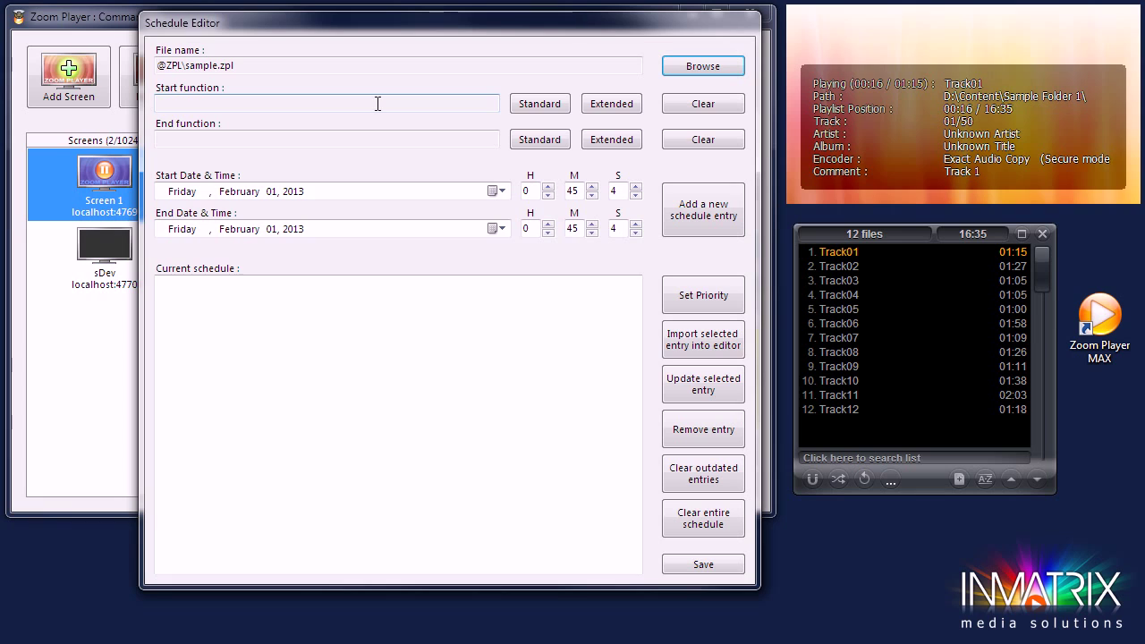
# Look through the standard start functions in the Control, Interface and Content categories without choosing one.
pyautogui.click(548, 104)
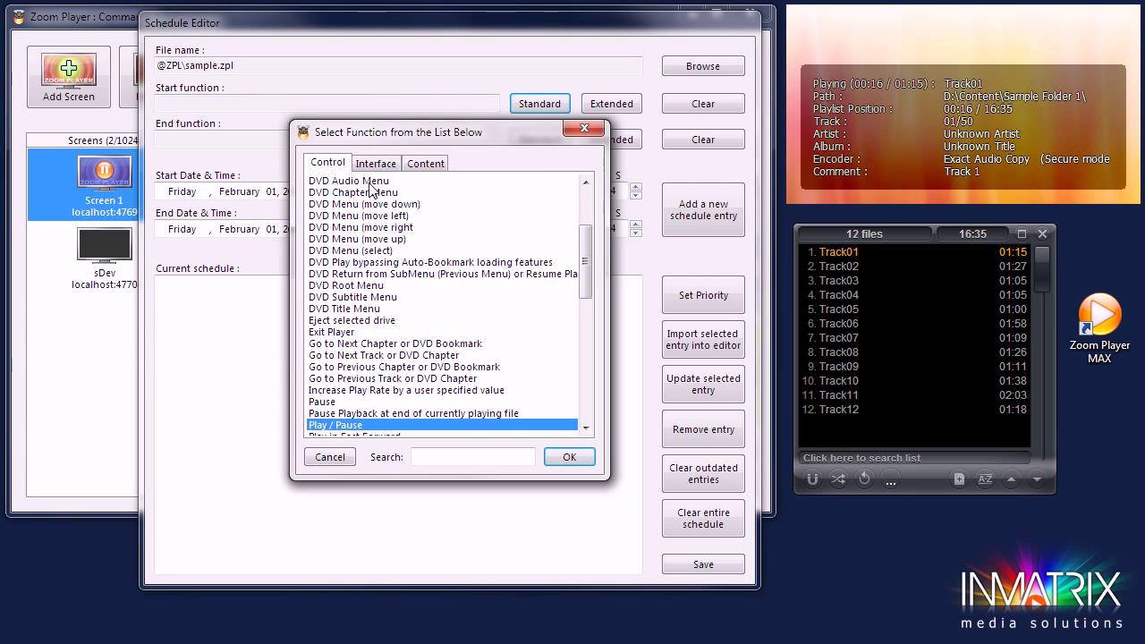
pyautogui.click(377, 164)
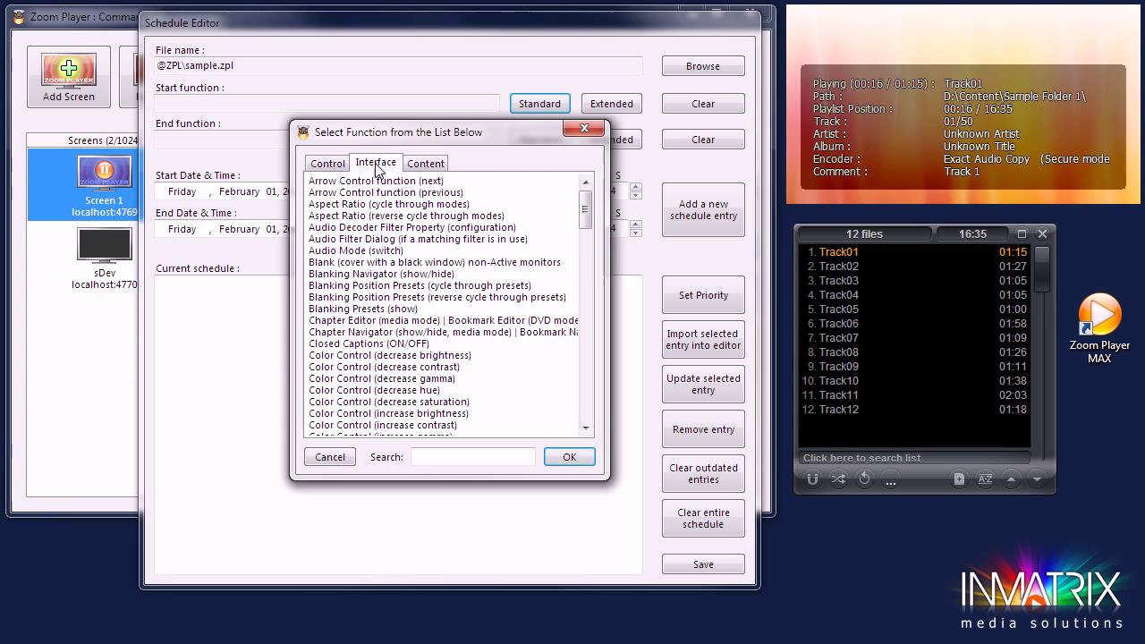
pyautogui.click(445, 164)
pyautogui.moveTo(586, 237); pyautogui.dragTo(583, 204)
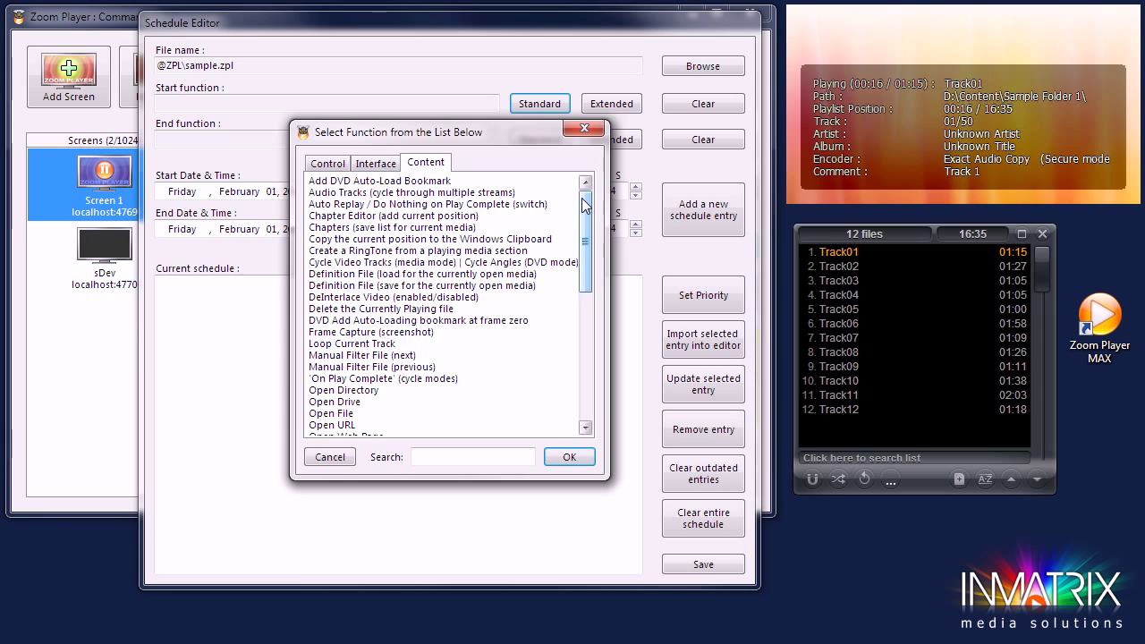
pyautogui.click(345, 457)
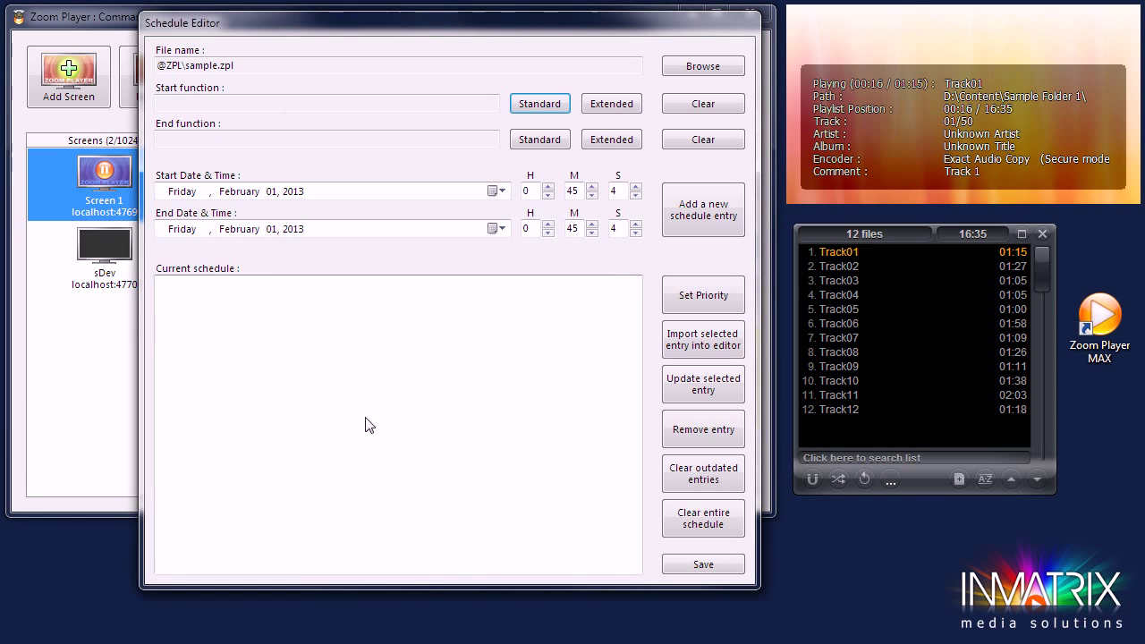
# Assign the extended function Set Audio Volume with a value of 50 as the start function.
pyautogui.click(613, 111)
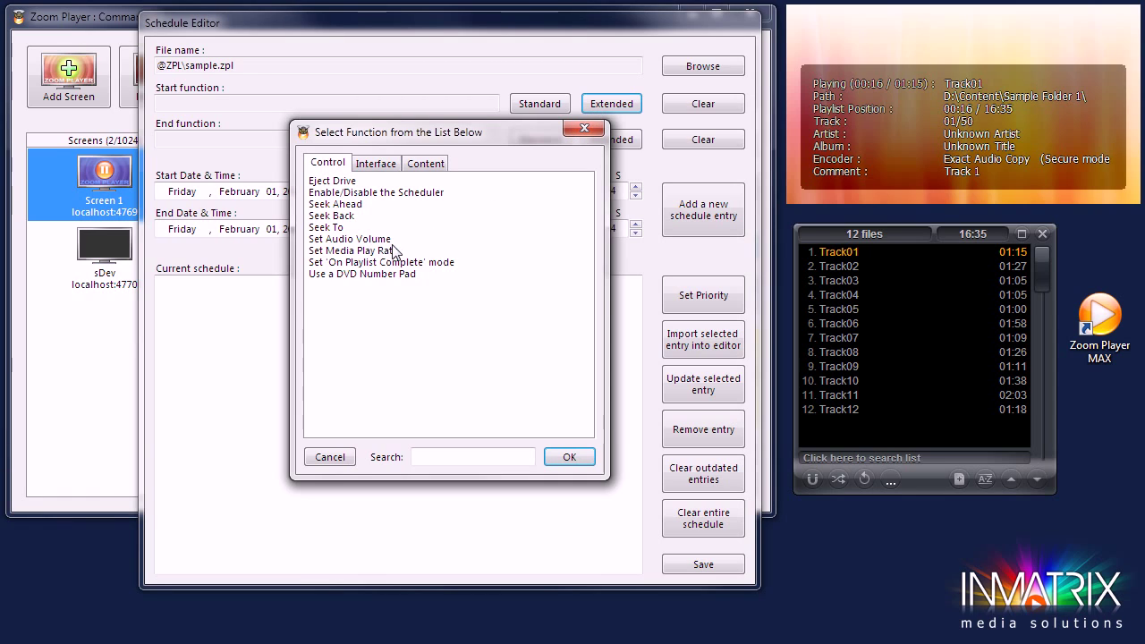
pyautogui.click(365, 240)
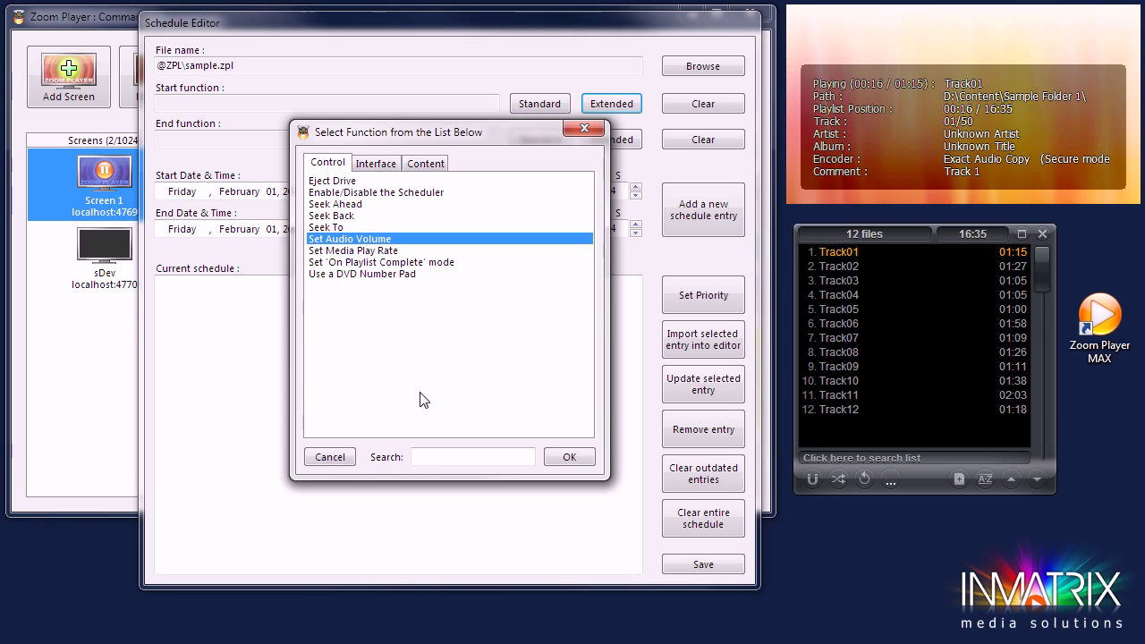
pyautogui.click(568, 458)
pyautogui.write('50')
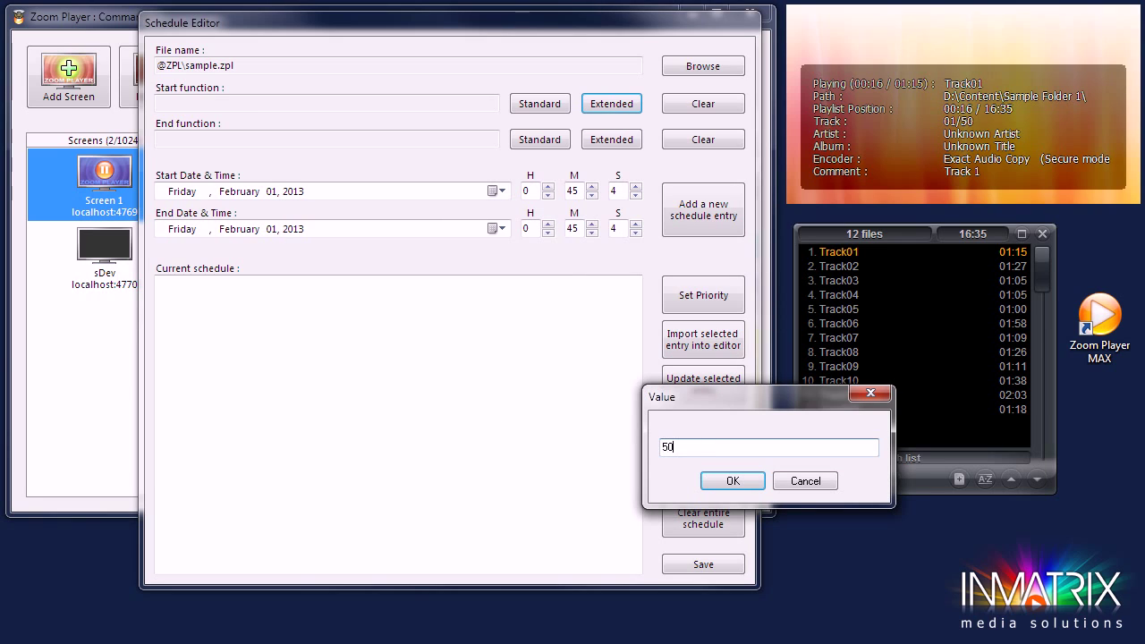
pyautogui.click(732, 477)
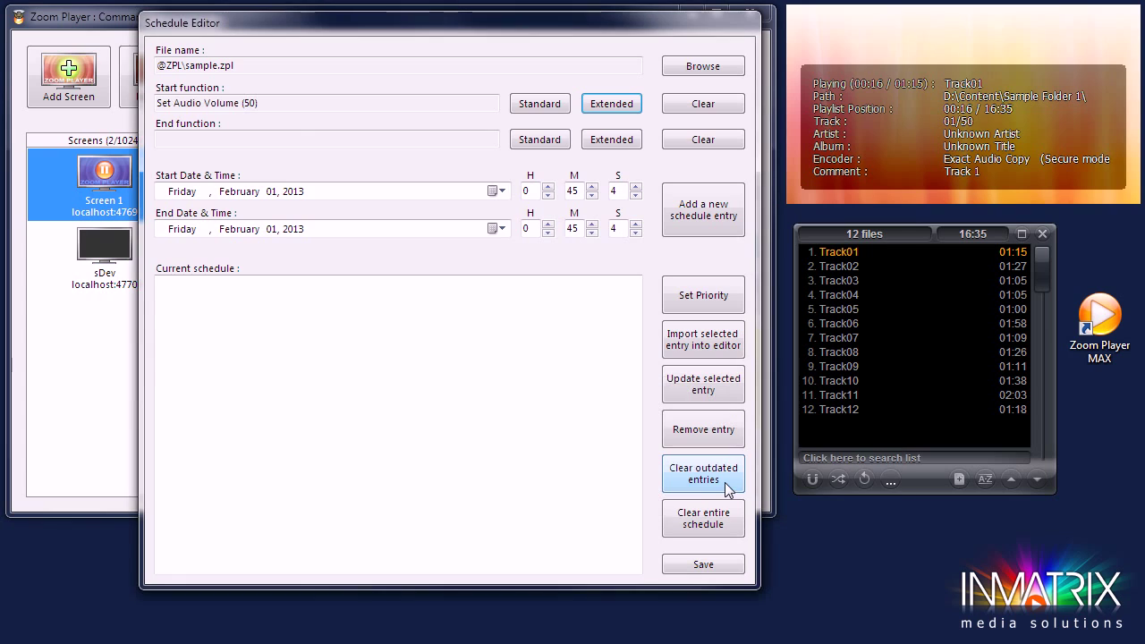
# Assign the extended function Set Audio Volume with a value of 35 as the end function.
pyautogui.click(611, 143)
pyautogui.click(355, 240)
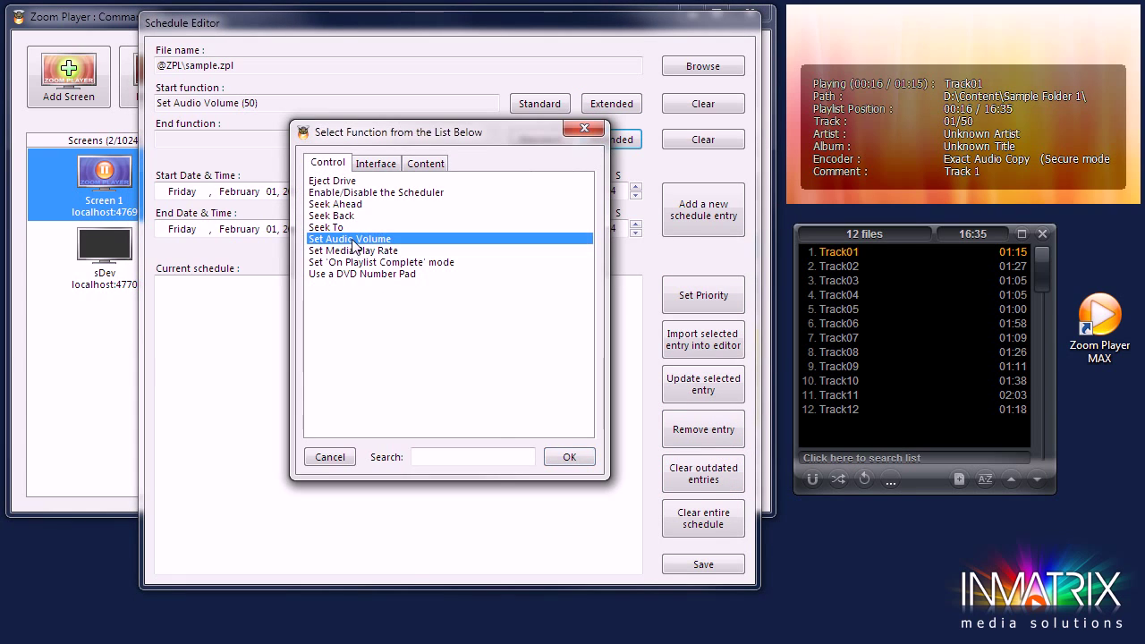
pyautogui.click(573, 459)
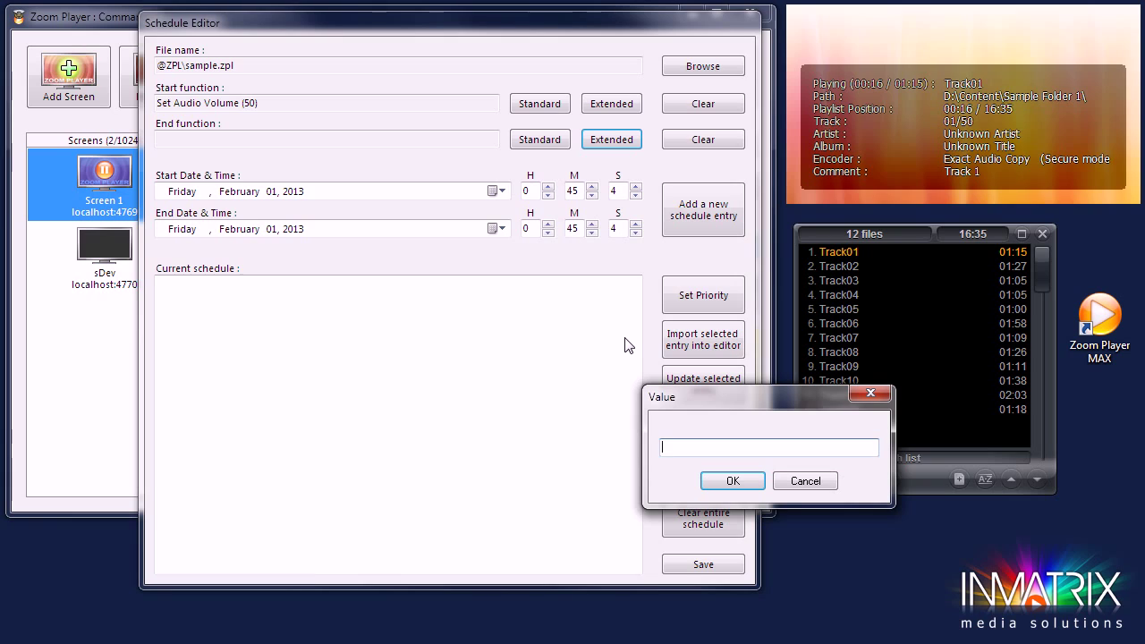
pyautogui.write('35')
pyautogui.click(727, 481)
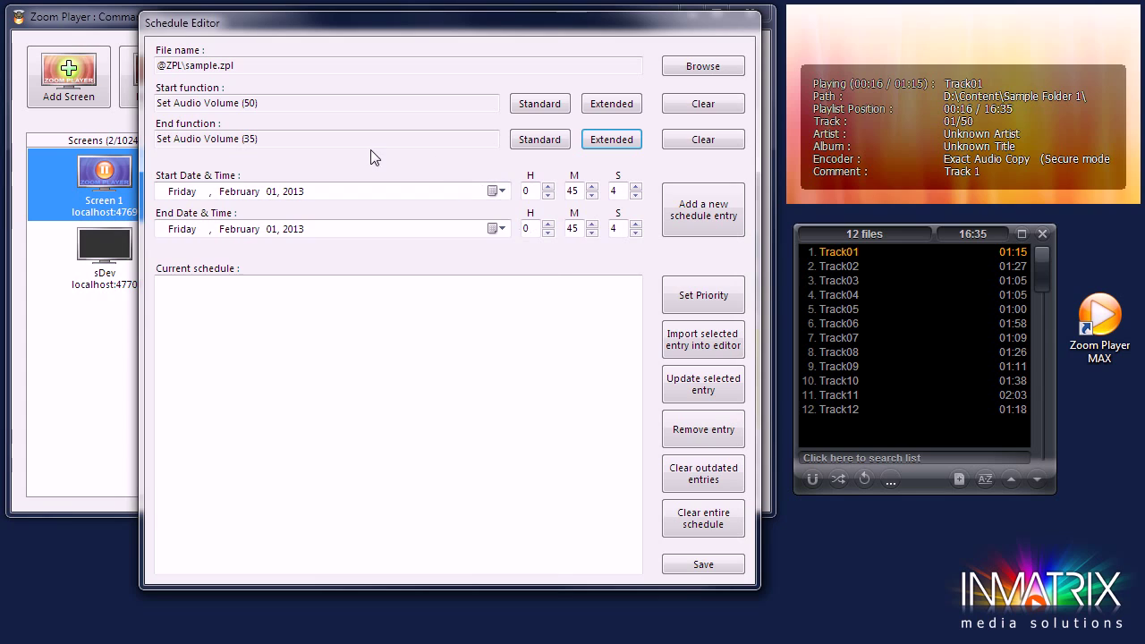
# Set the entry's start date to February 09, 2013 and its end date to February 16, 2013.
pyautogui.click(497, 190)
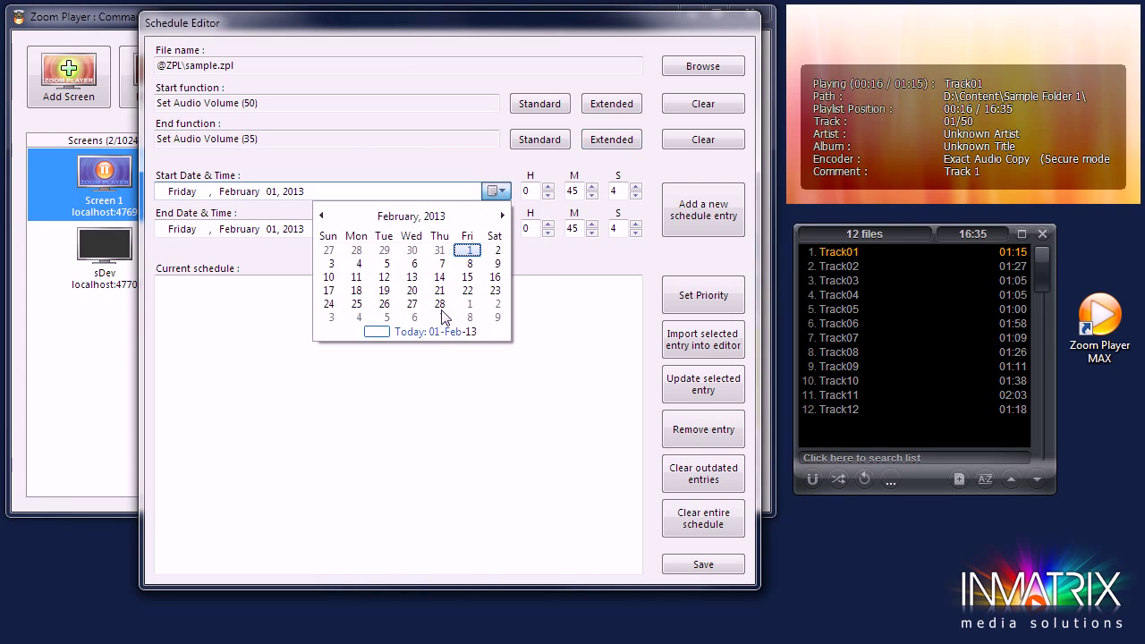
pyautogui.click(497, 265)
pyautogui.click(499, 229)
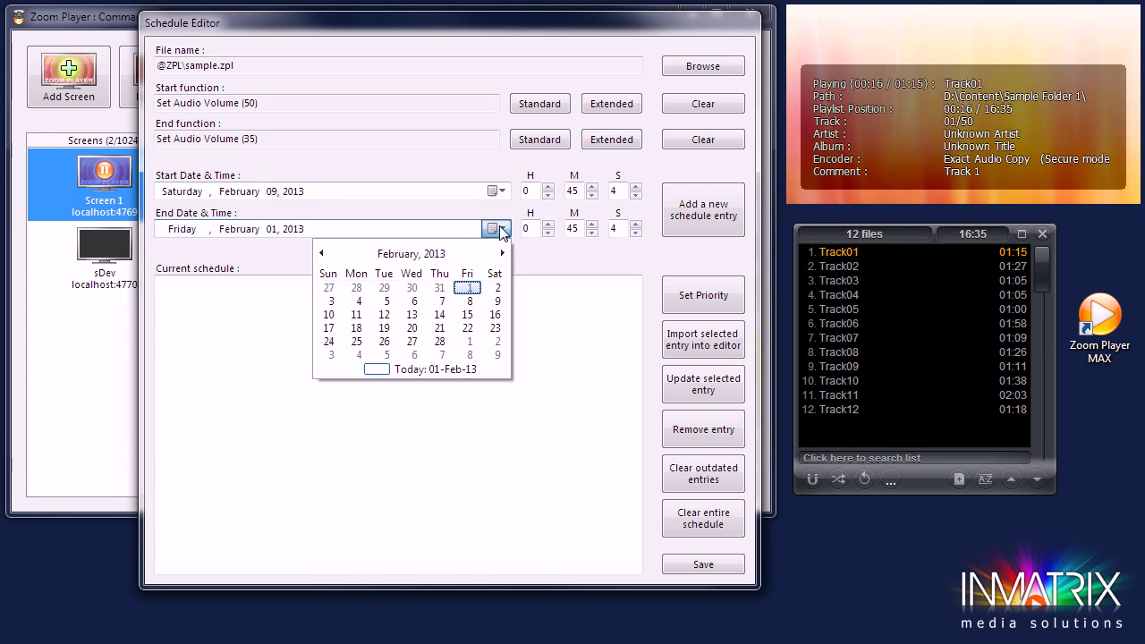
pyautogui.click(493, 316)
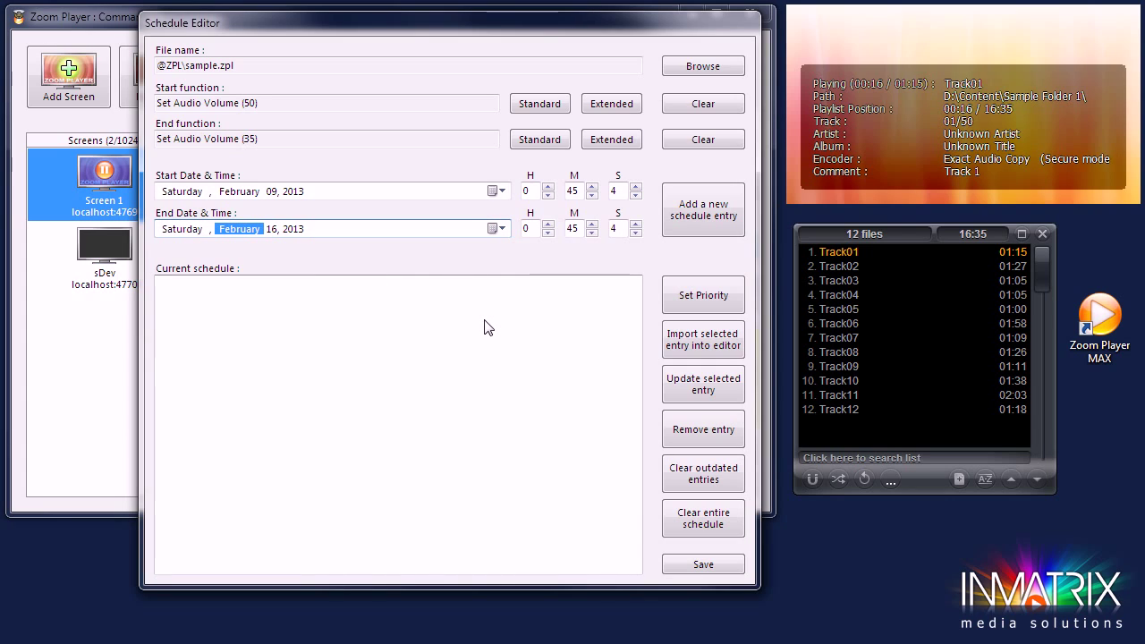
# Add the sample.zpl entry to the current schedule and widen the Schedule Editor window.
pyautogui.click(690, 216)
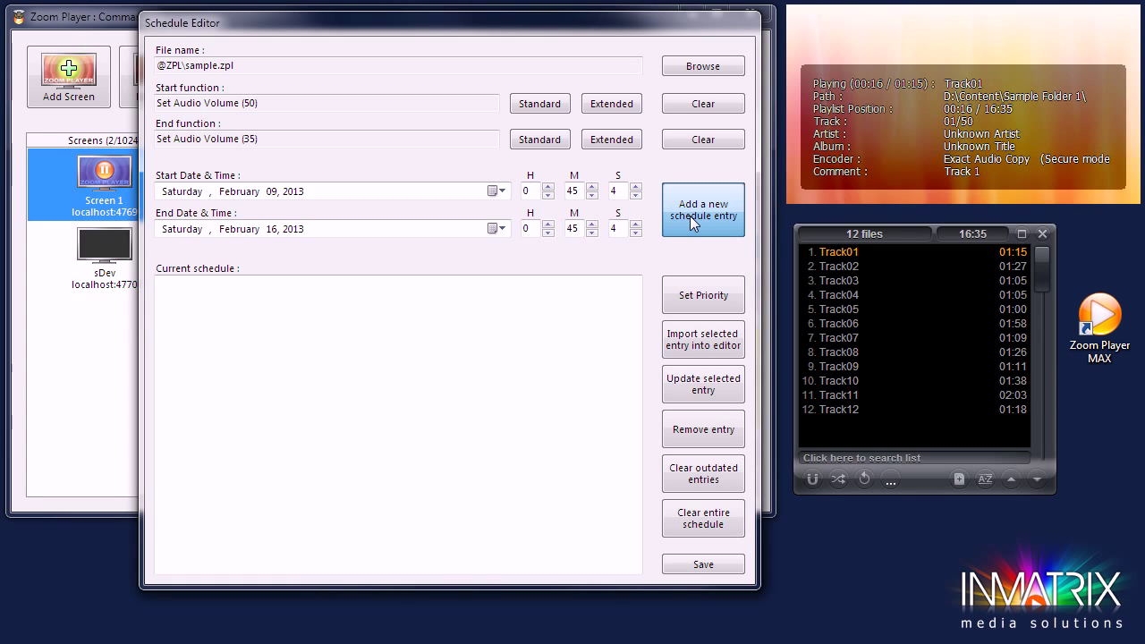
pyautogui.click(690, 216)
pyautogui.moveTo(759, 258); pyautogui.dragTo(946, 259)
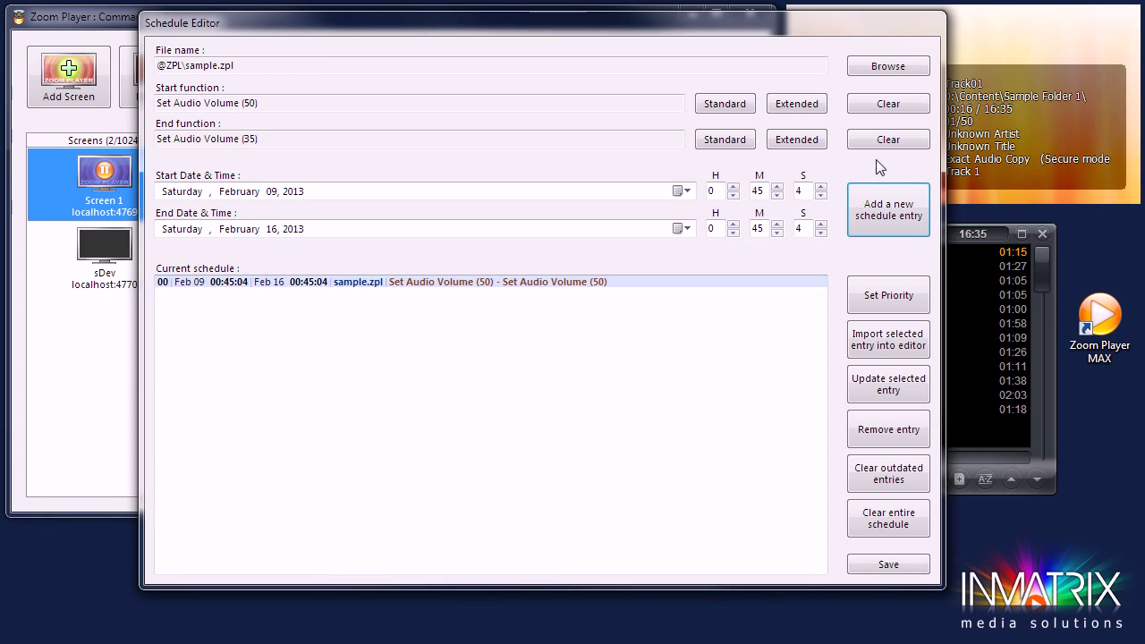
# Choose html5_Video_VP8.webm from Screen 1's root folder as the file, and clear the start and end functions.
pyautogui.click(898, 74)
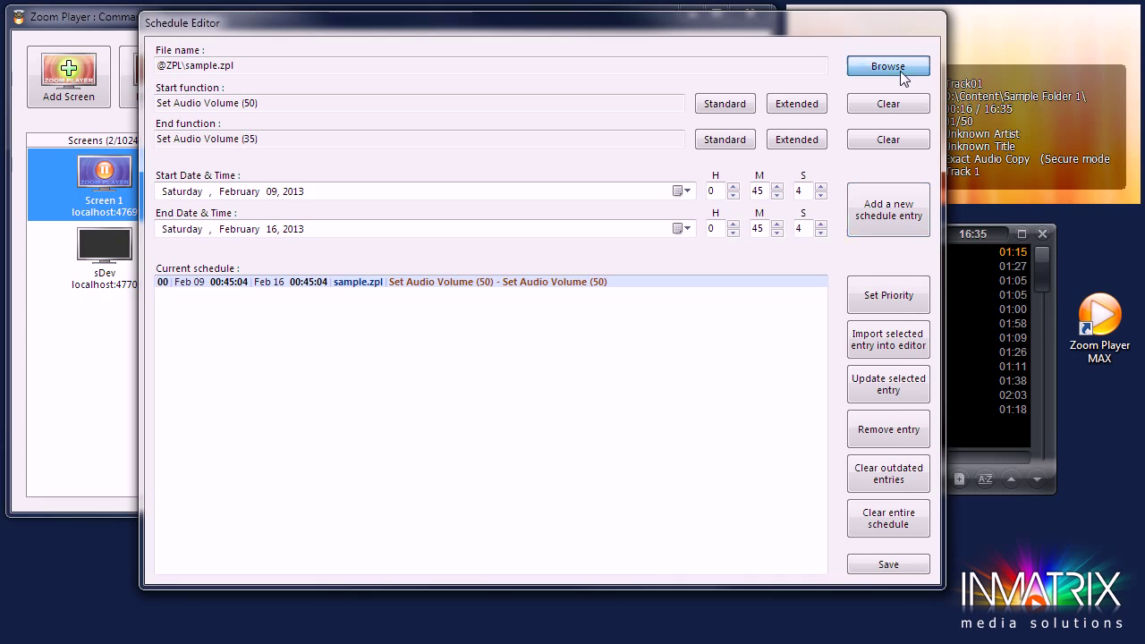
pyautogui.click(829, 273)
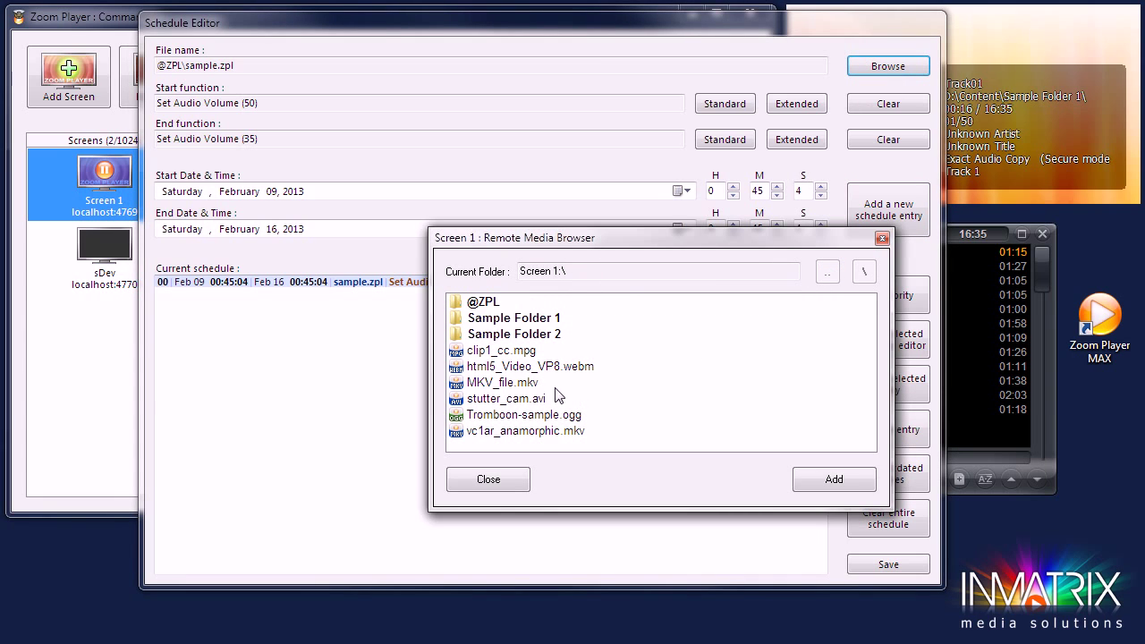
pyautogui.click(537, 367)
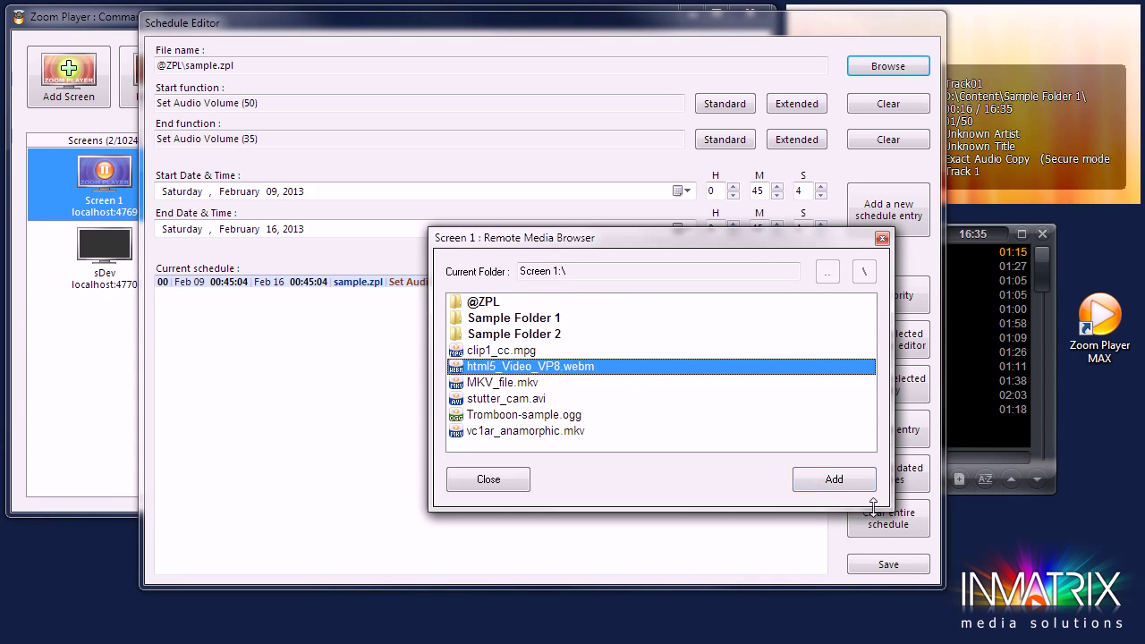
pyautogui.click(806, 479)
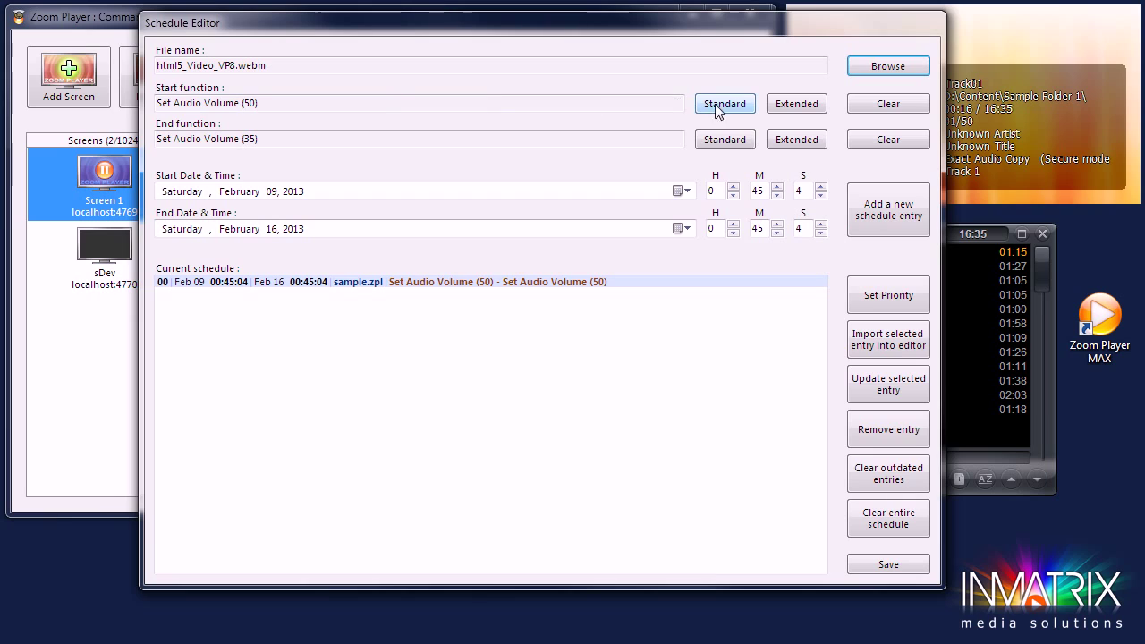
pyautogui.click(895, 105)
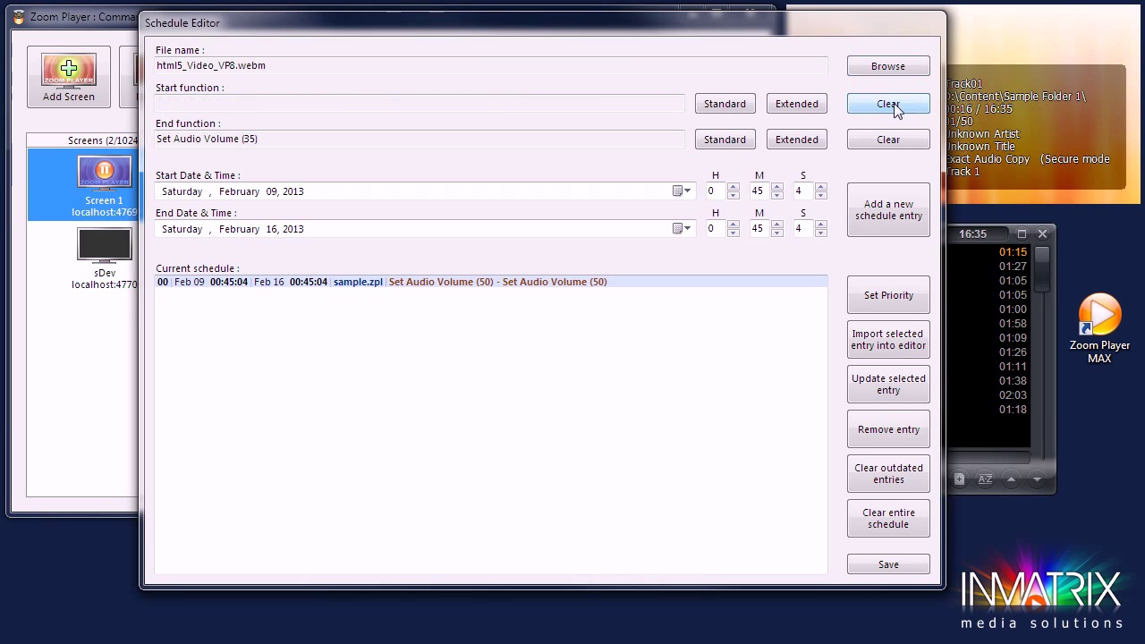
pyautogui.click(880, 143)
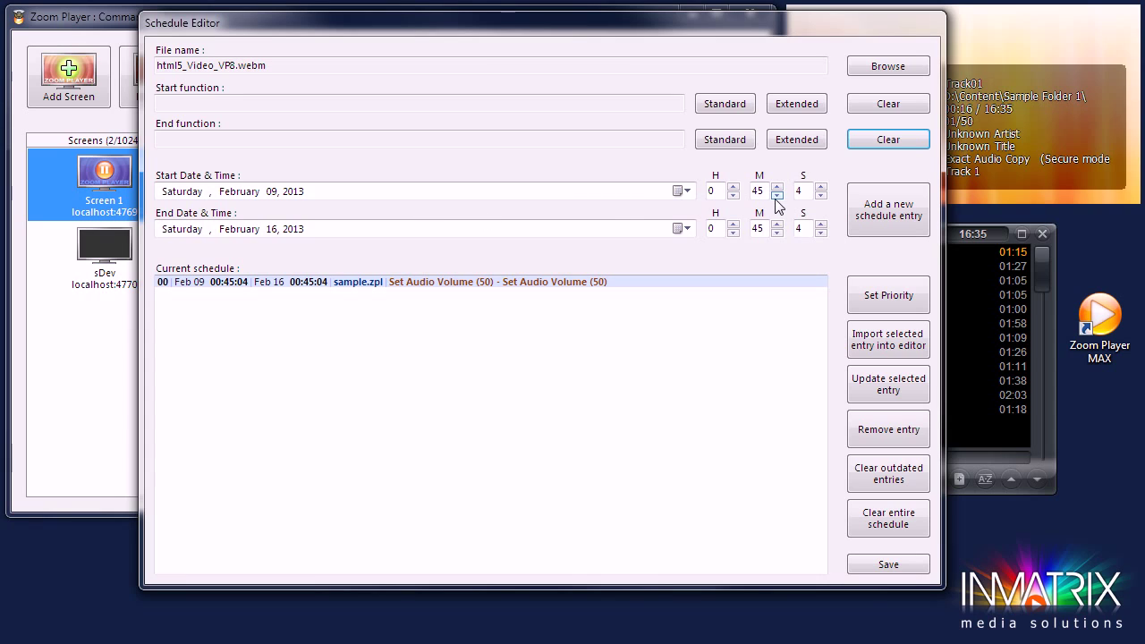
# Set the start date to February 13, 2013 and the end date to February 14, 2013.
pyautogui.click(684, 191)
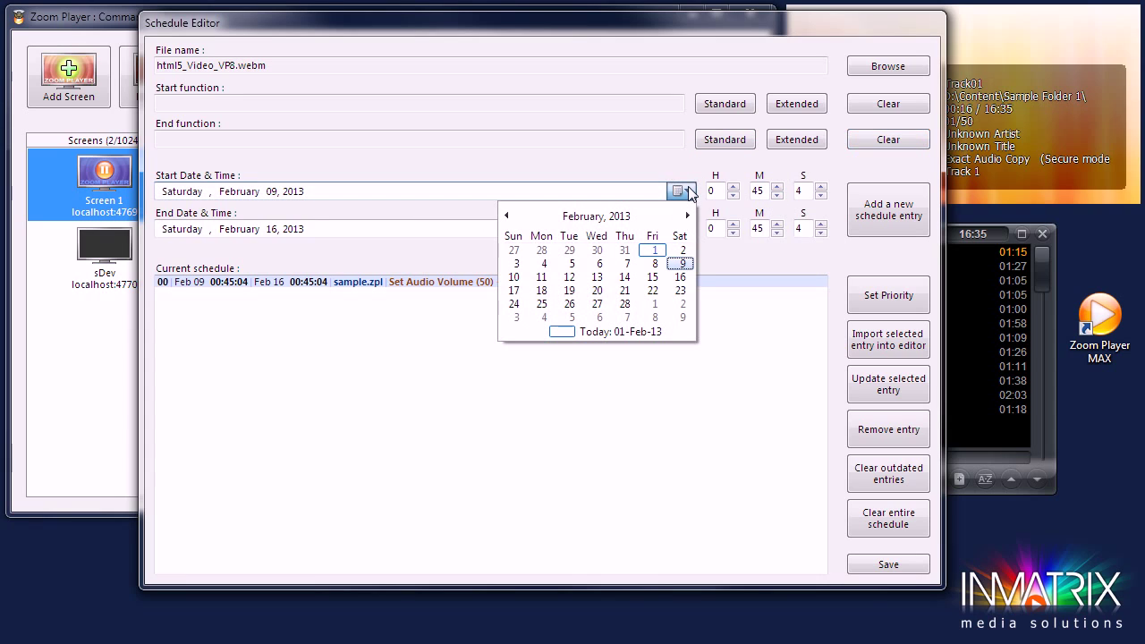
pyautogui.click(597, 276)
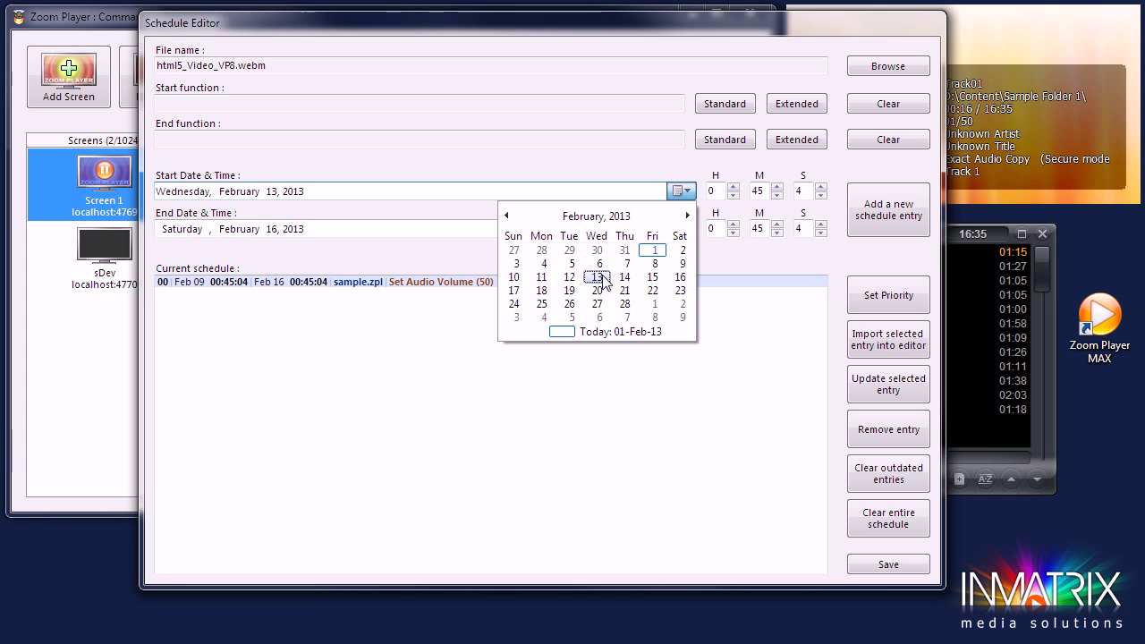
pyautogui.click(684, 229)
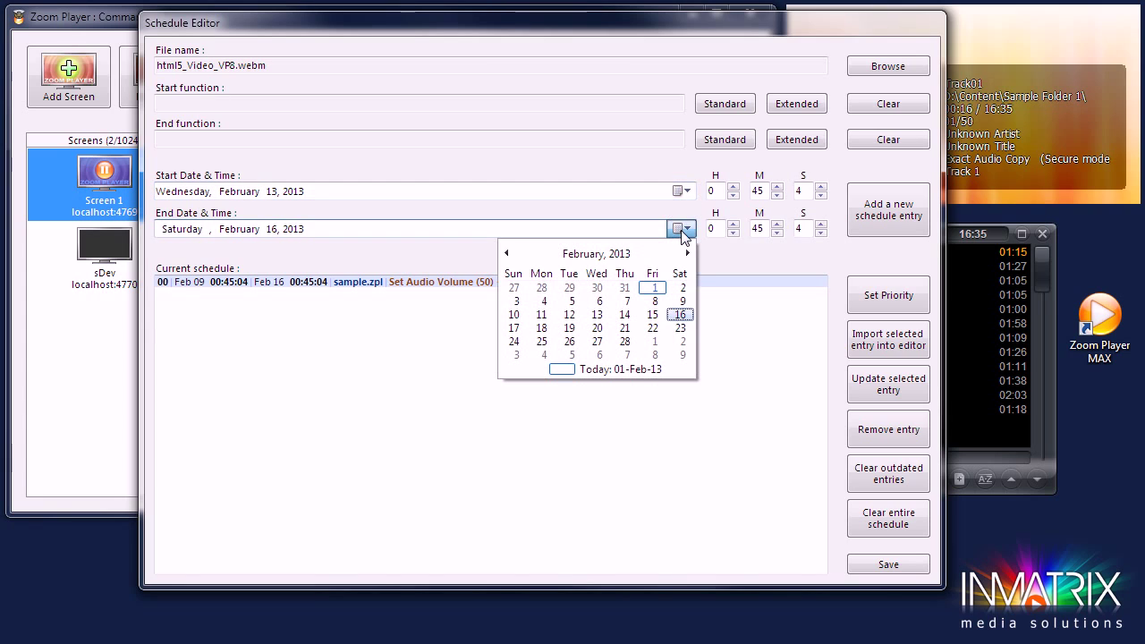
pyautogui.click(625, 314)
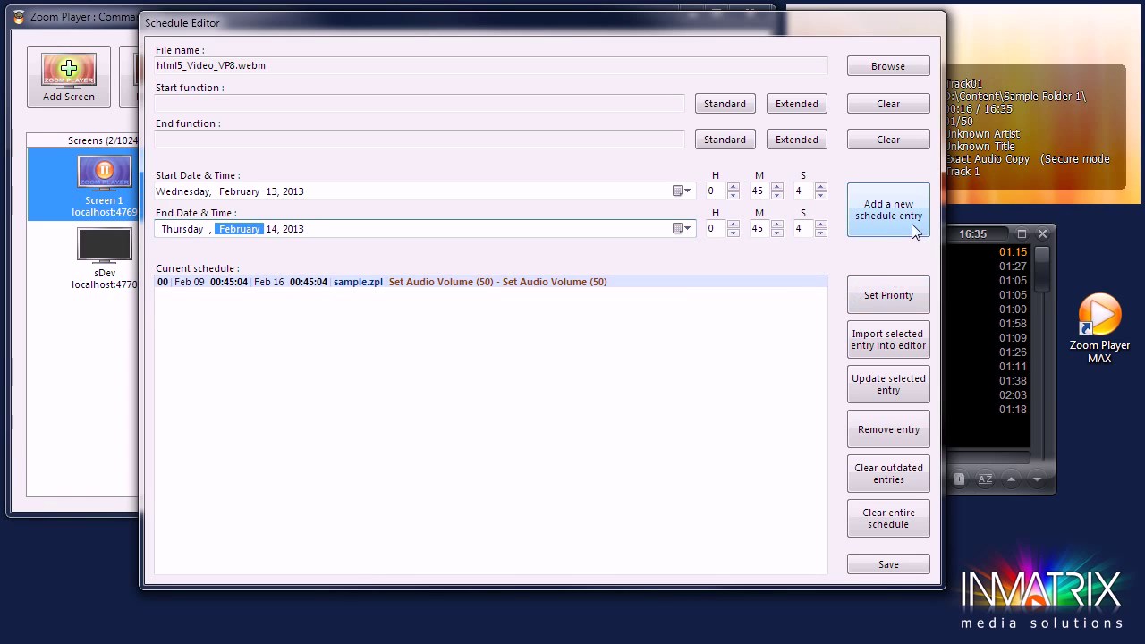
# Add the html5_Video_VP8.webm entry to the schedule, accepting it as an override of the overlapping entry.
pyautogui.click(890, 216)
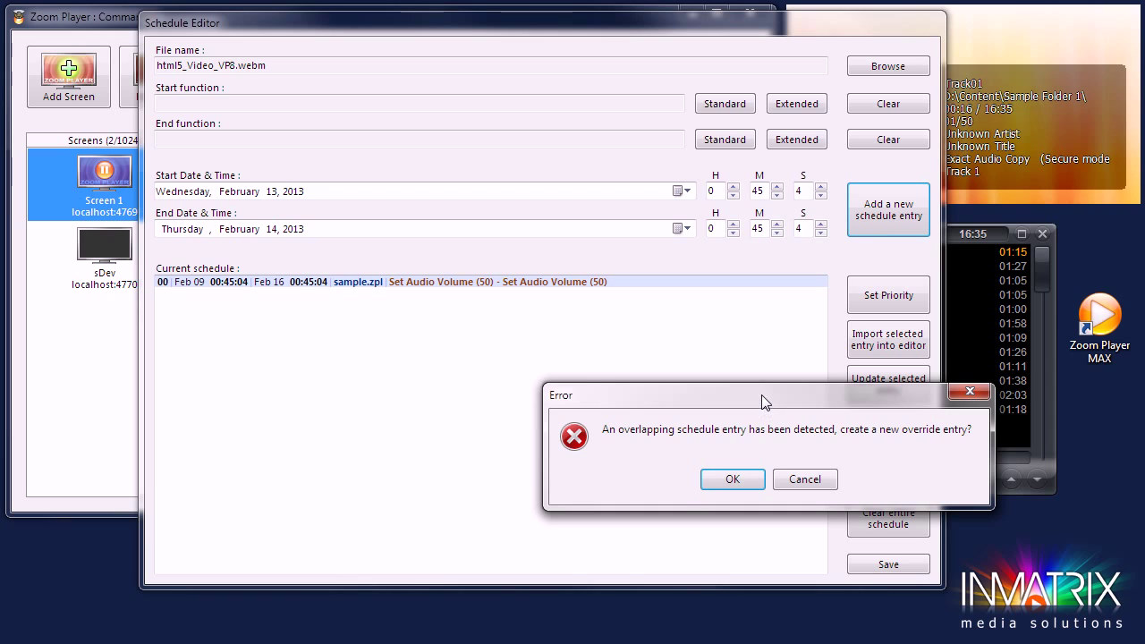
pyautogui.moveTo(761, 395); pyautogui.dragTo(651, 300)
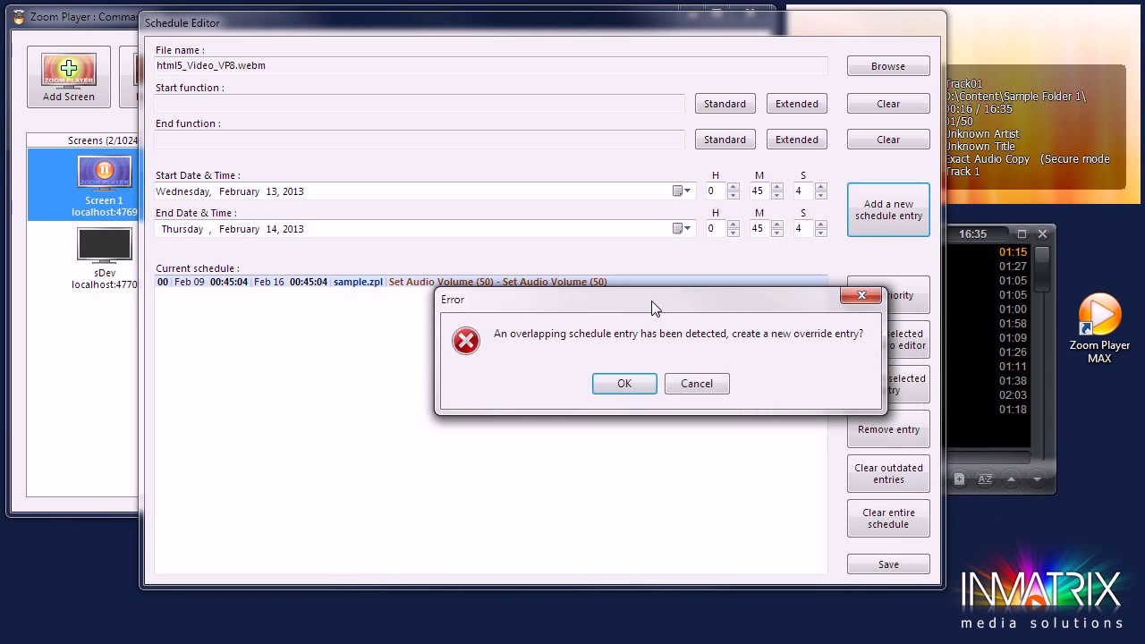
pyautogui.click(626, 389)
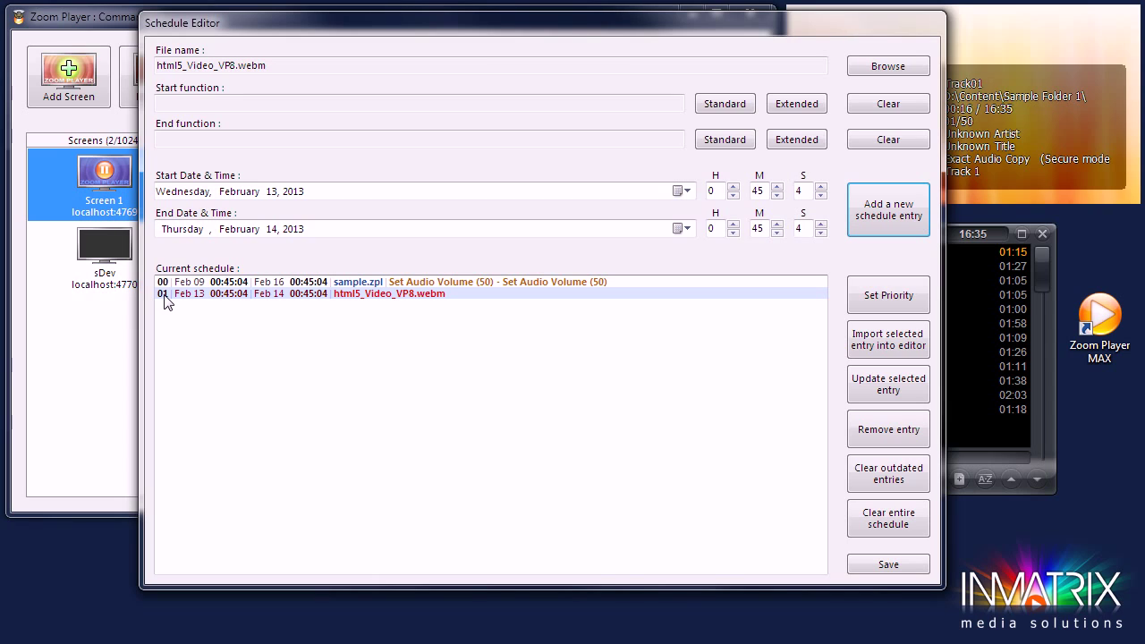
# Set the priority of the html5_Video_VP8.webm schedule entry to 10 and keep that entry selected.
pyautogui.click(902, 306)
pyautogui.write('10')
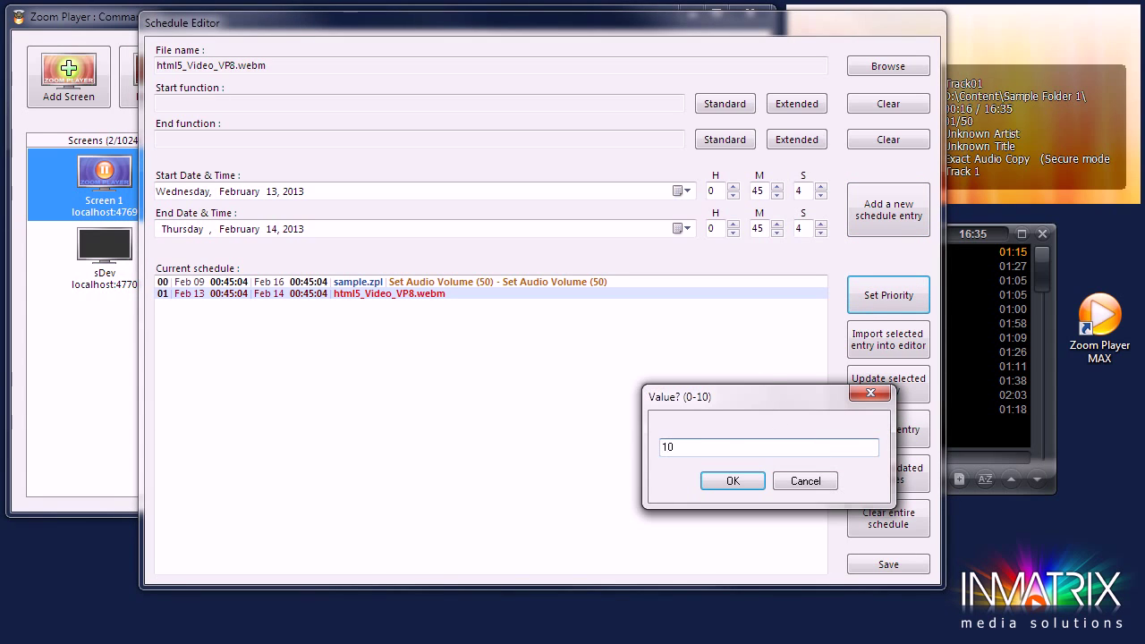
pyautogui.click(720, 482)
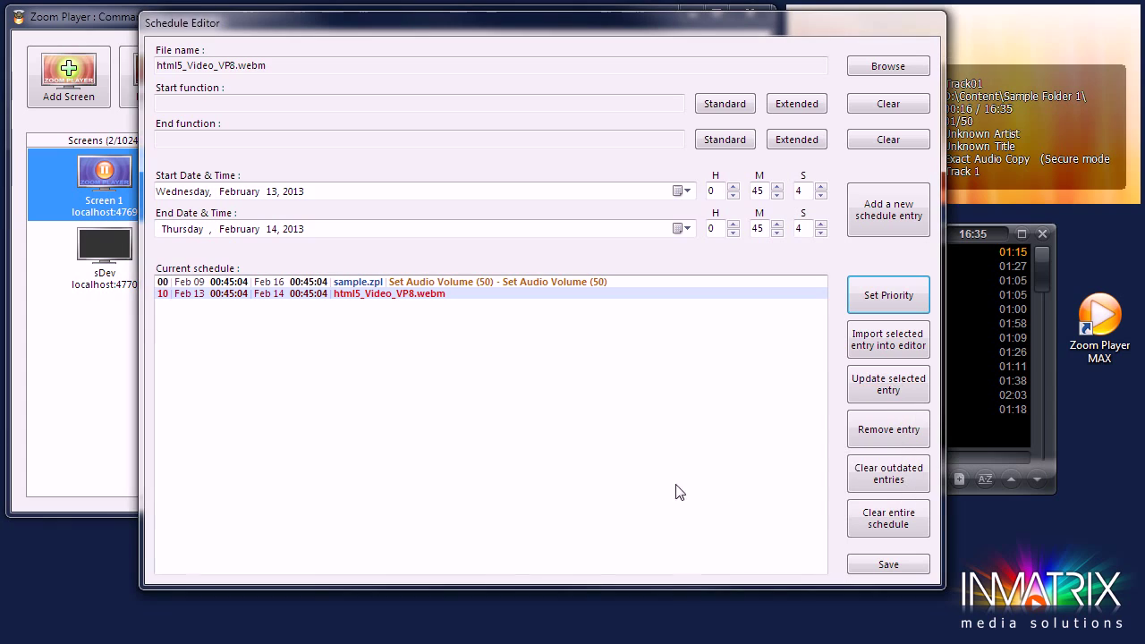
pyautogui.click(189, 295)
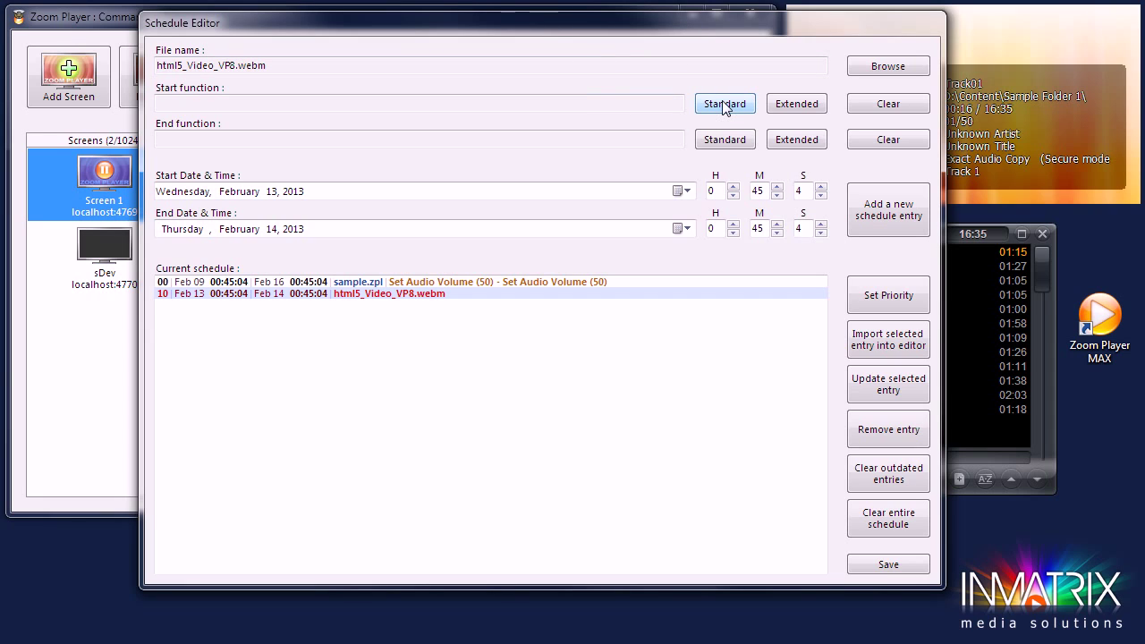
# Save the edited schedule and enable the scheduler for Screen 1.
pyautogui.click(903, 576)
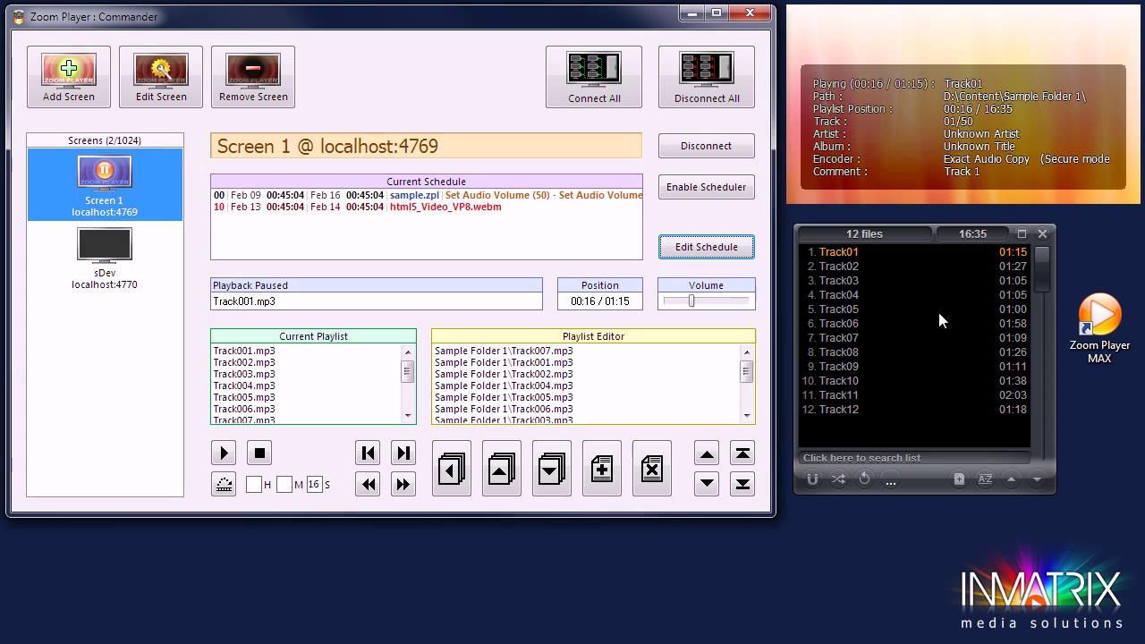
pyautogui.click(714, 190)
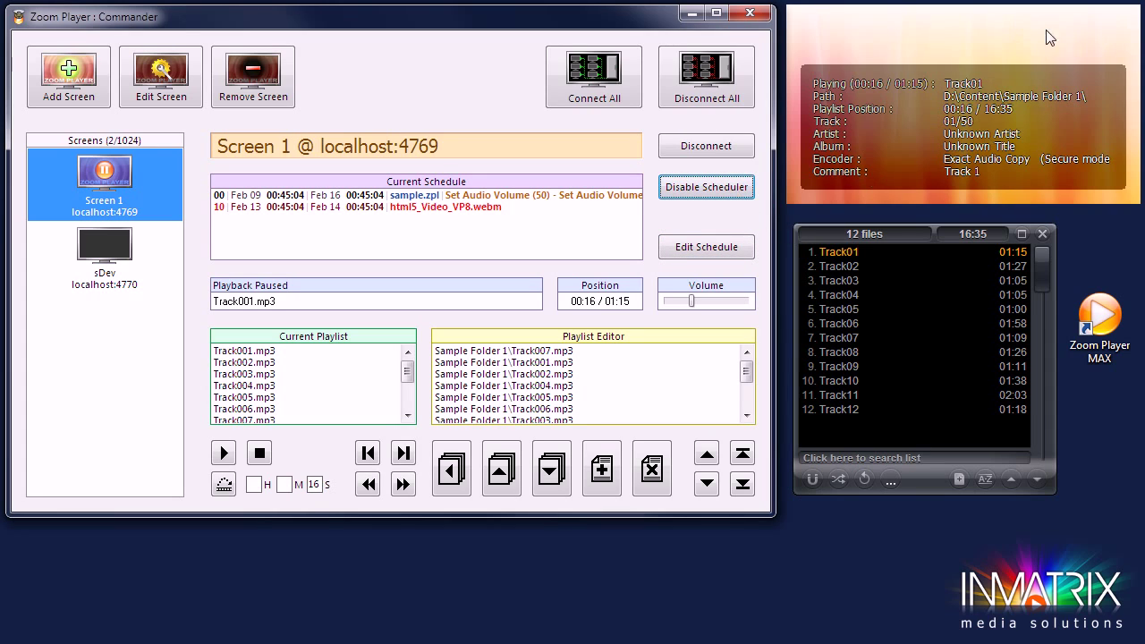
# Reopen Screen 1's schedule for editing, choose Tromboon-sample.ogg from the root folder as the file, and set the end hour to 1.
pyautogui.click(706, 251)
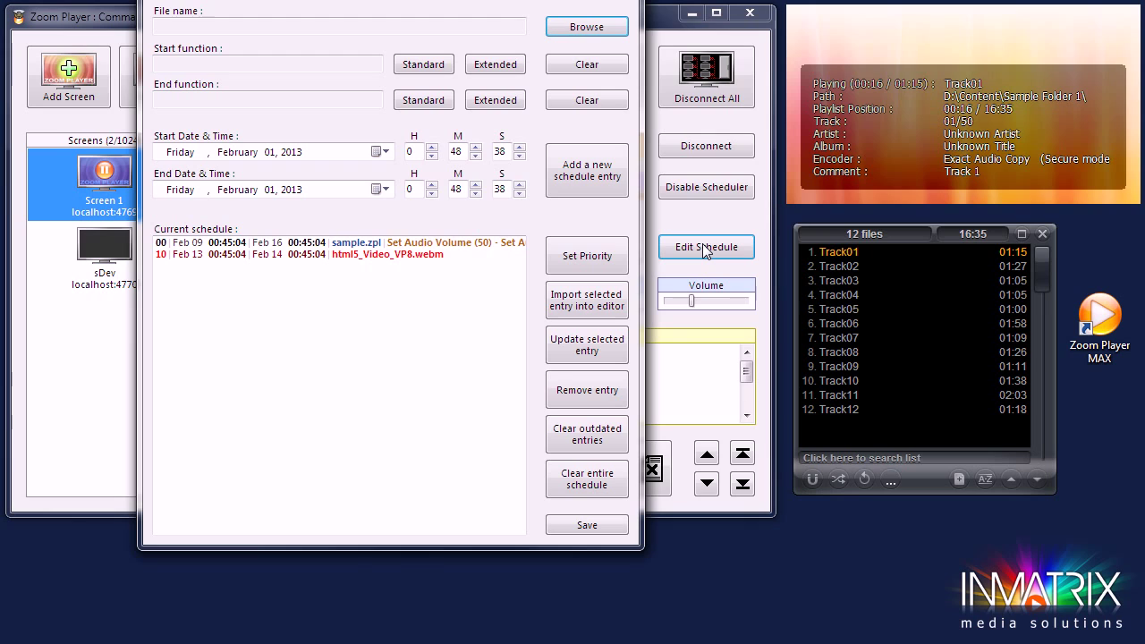
pyautogui.click(597, 26)
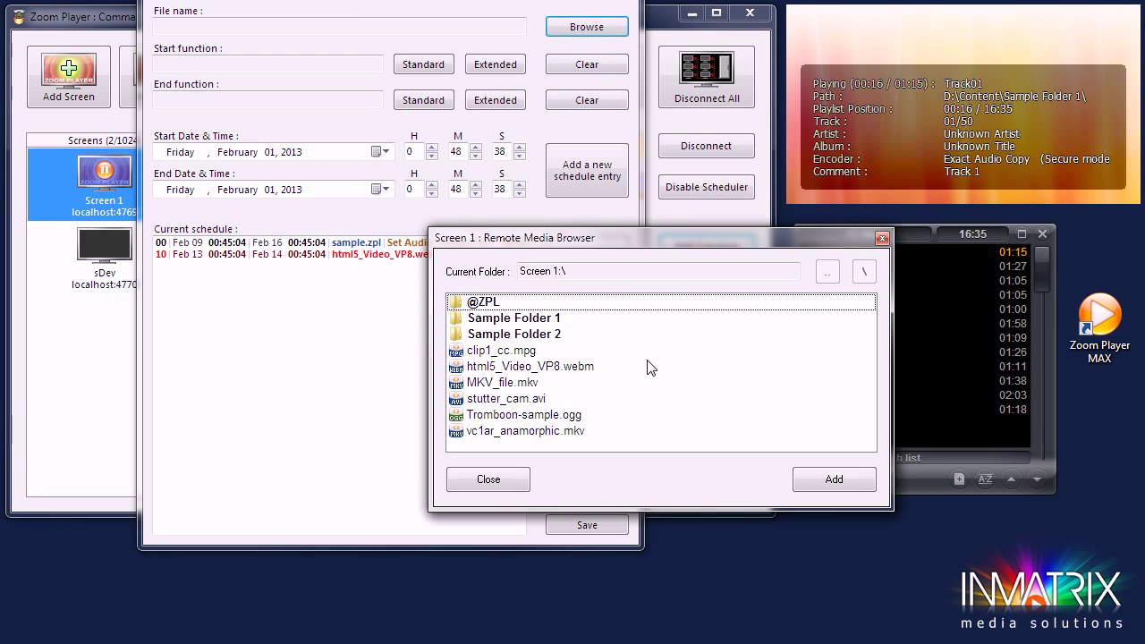
pyautogui.doubleClick(544, 416)
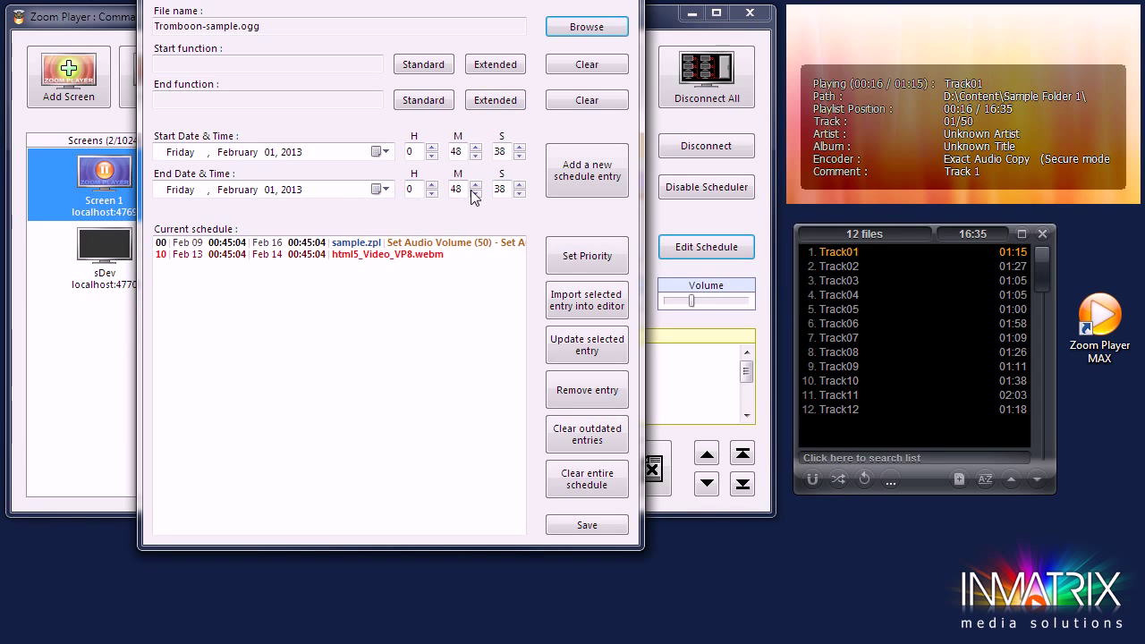
pyautogui.click(431, 183)
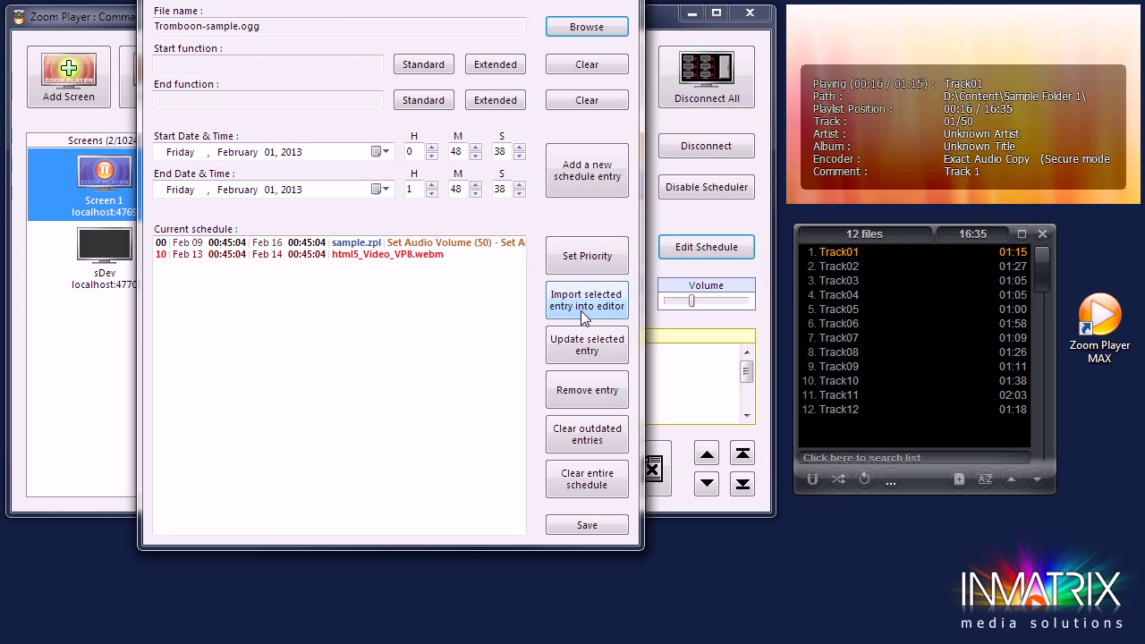
pyautogui.click(425, 258)
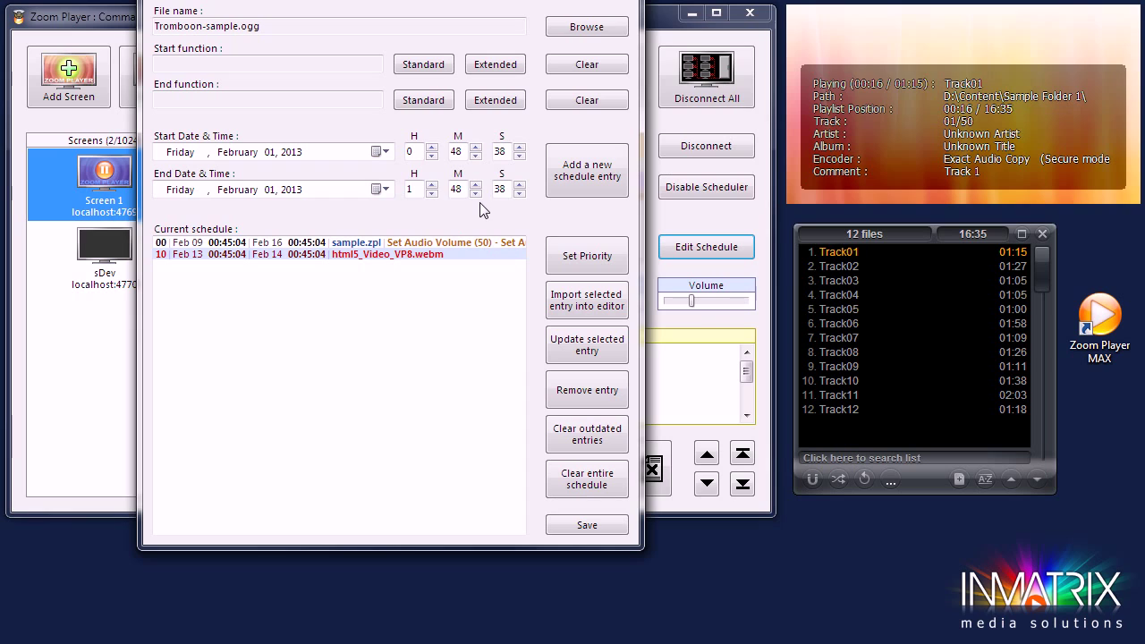
# Set both the start and end dates to January 31, 2013, and add the Tromboon-sample.ogg entry to the schedule.
pyautogui.click(385, 152)
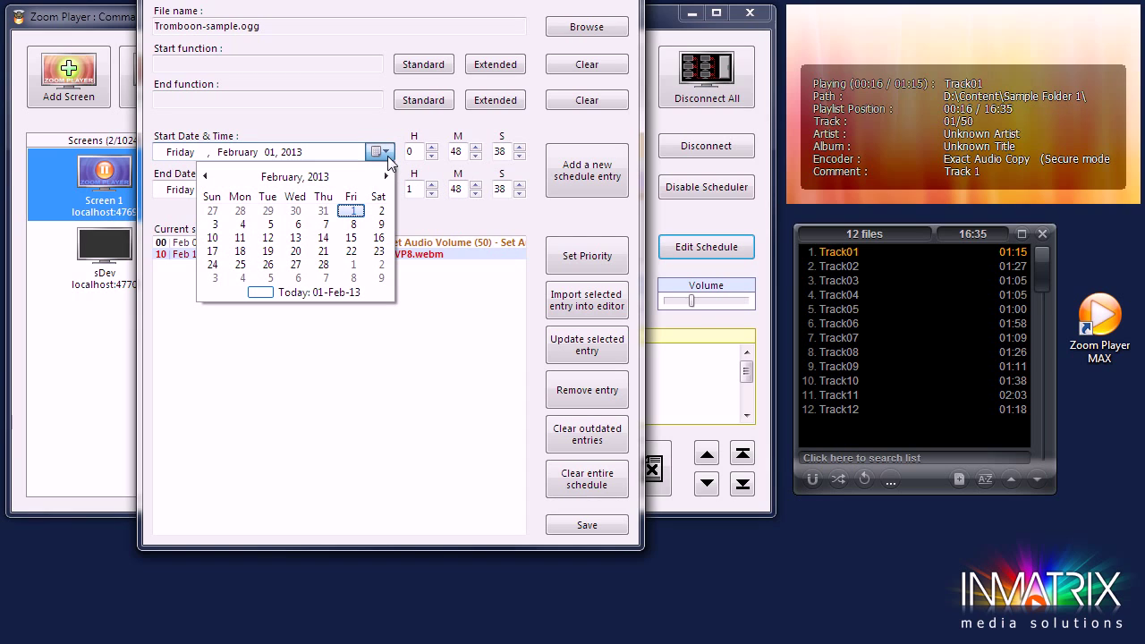
pyautogui.click(205, 177)
pyautogui.click(324, 265)
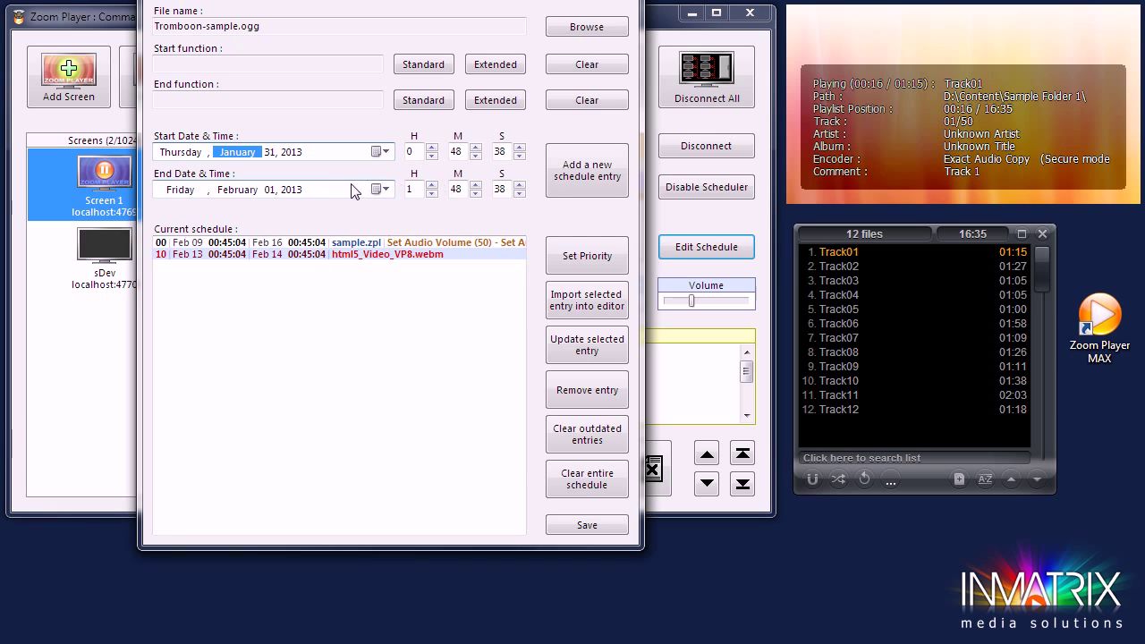
pyautogui.click(382, 189)
pyautogui.click(205, 215)
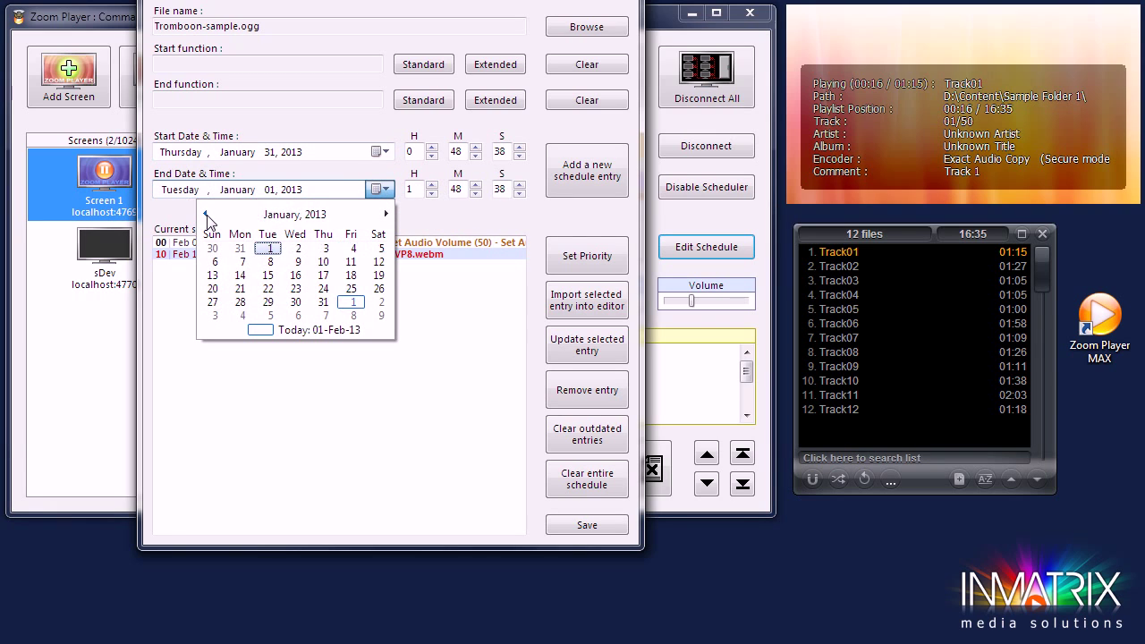
pyautogui.click(205, 215)
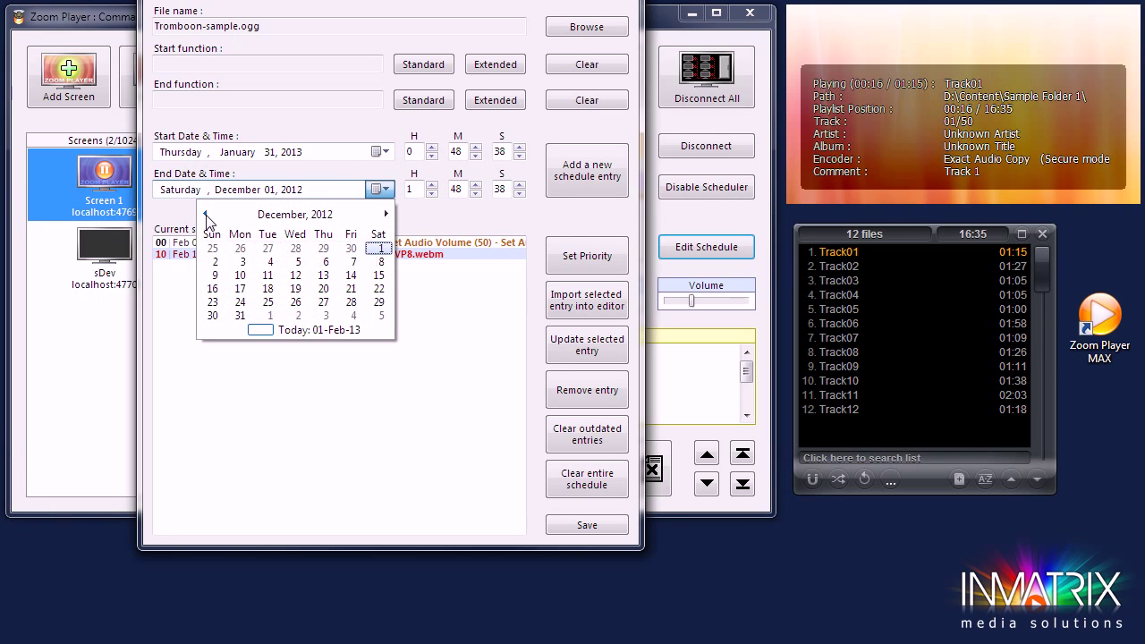
pyautogui.click(242, 316)
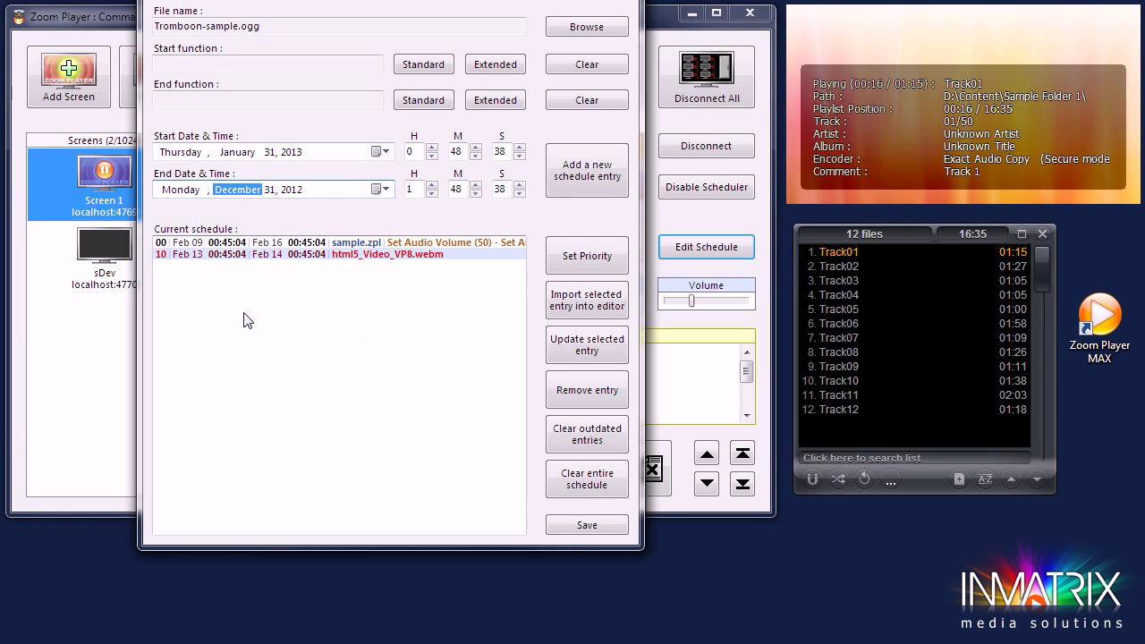
pyautogui.click(382, 189)
pyautogui.click(386, 214)
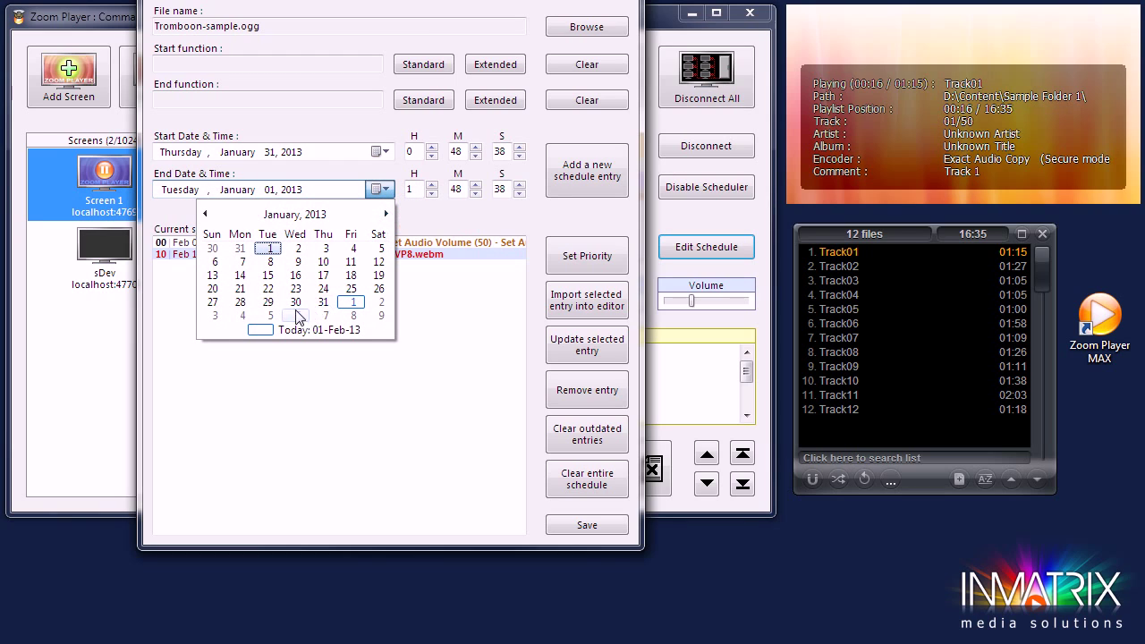
pyautogui.click(324, 302)
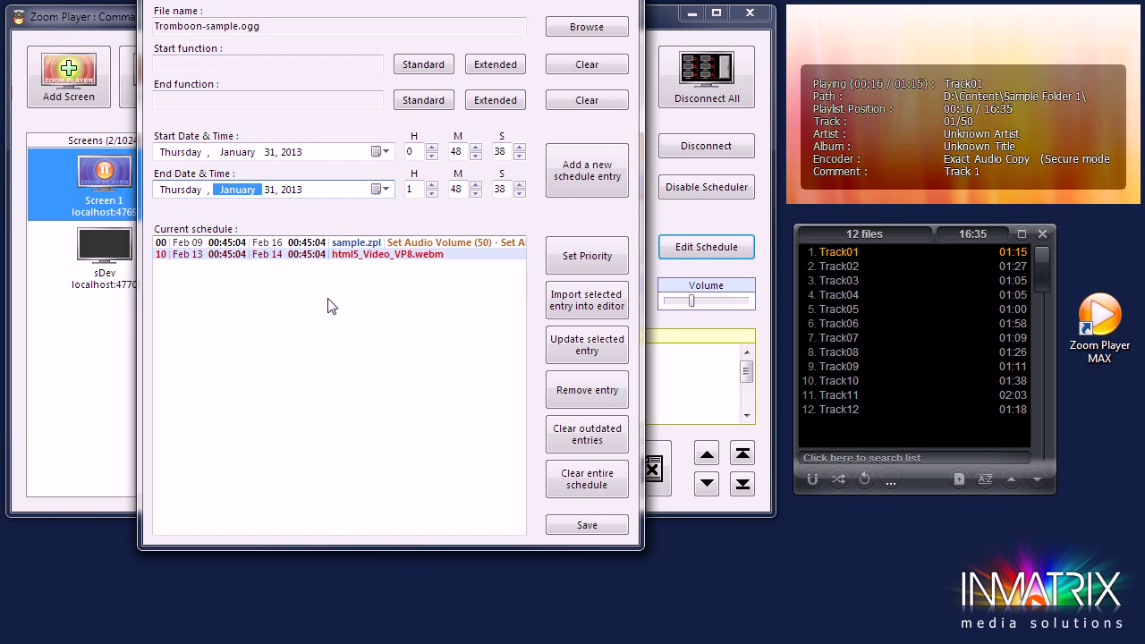
pyautogui.click(589, 174)
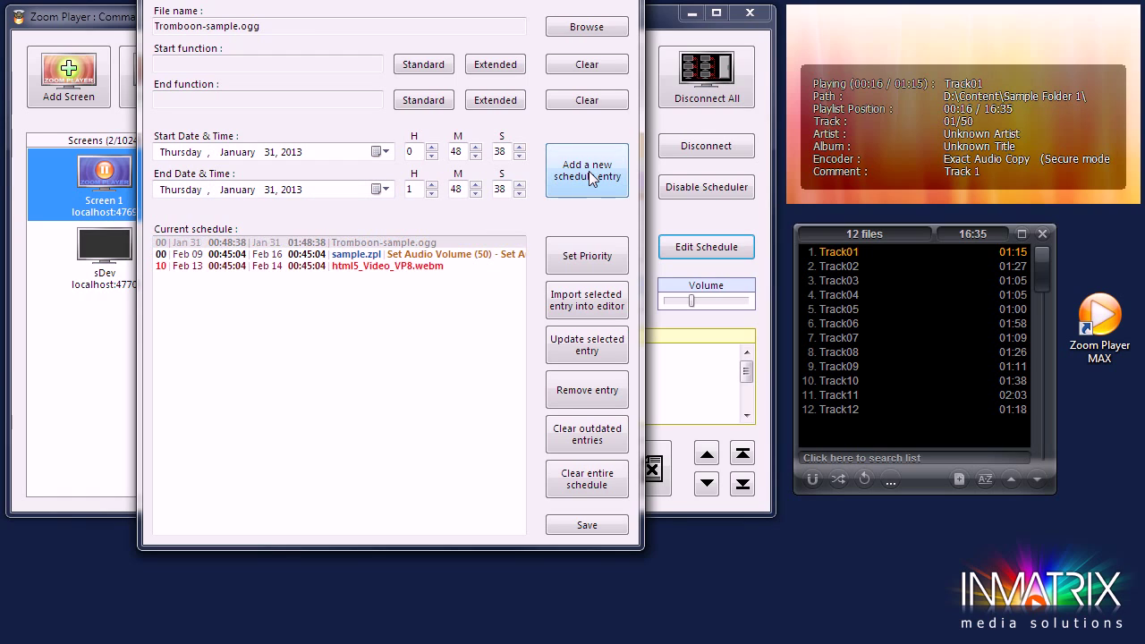
# Select the sample.zpl schedule entry, and load the html5_Video_VP8.webm entry into the editor to view its settings.
pyautogui.click(405, 258)
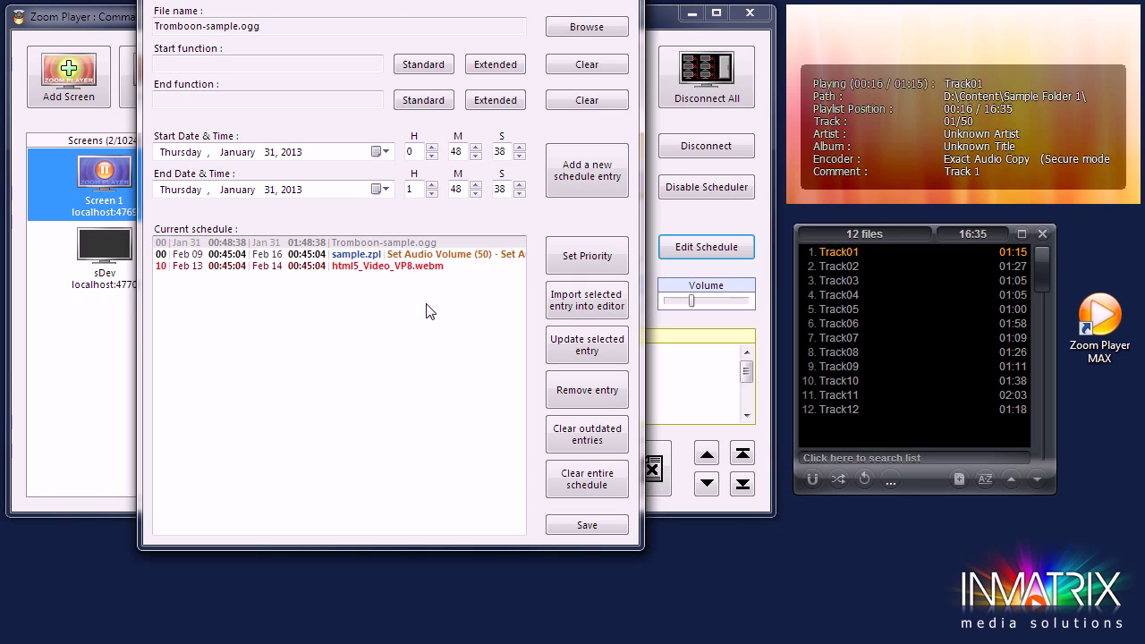
pyautogui.doubleClick(425, 257)
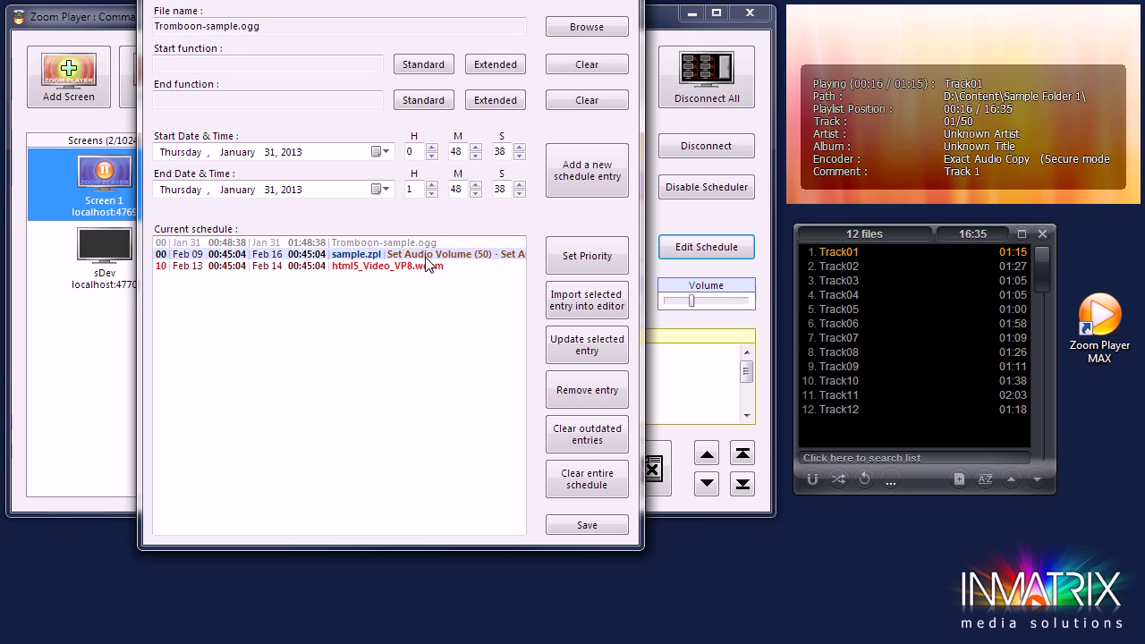
pyautogui.doubleClick(380, 268)
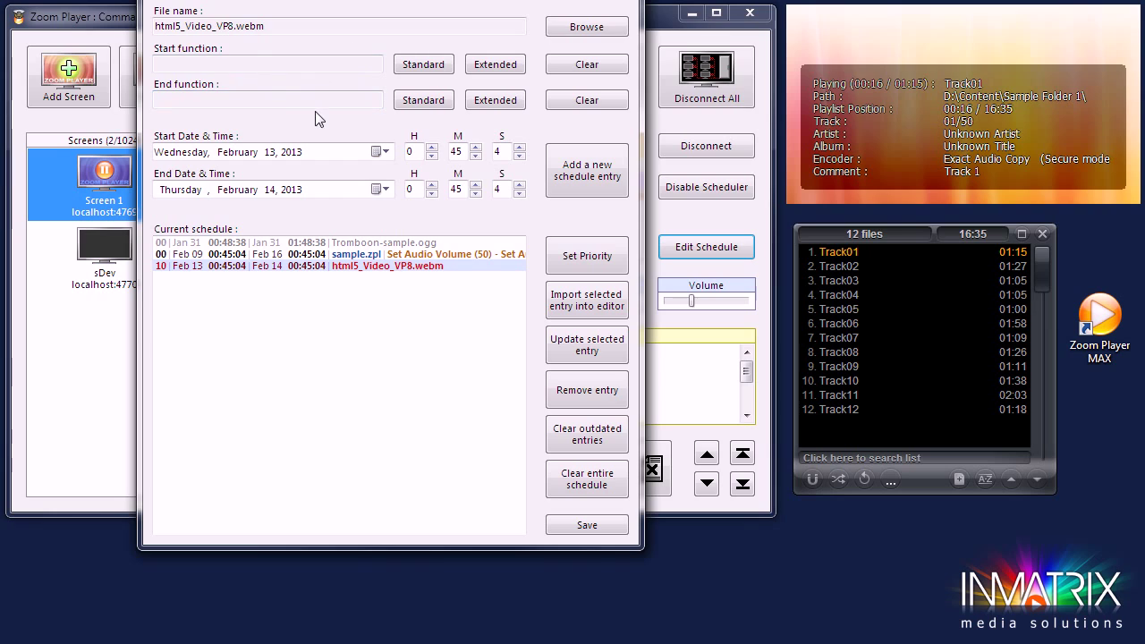
# Load the Tromboon-sample.ogg entry into the editor and update it with February 1, 2013 as both start and end date.
pyautogui.doubleClick(339, 244)
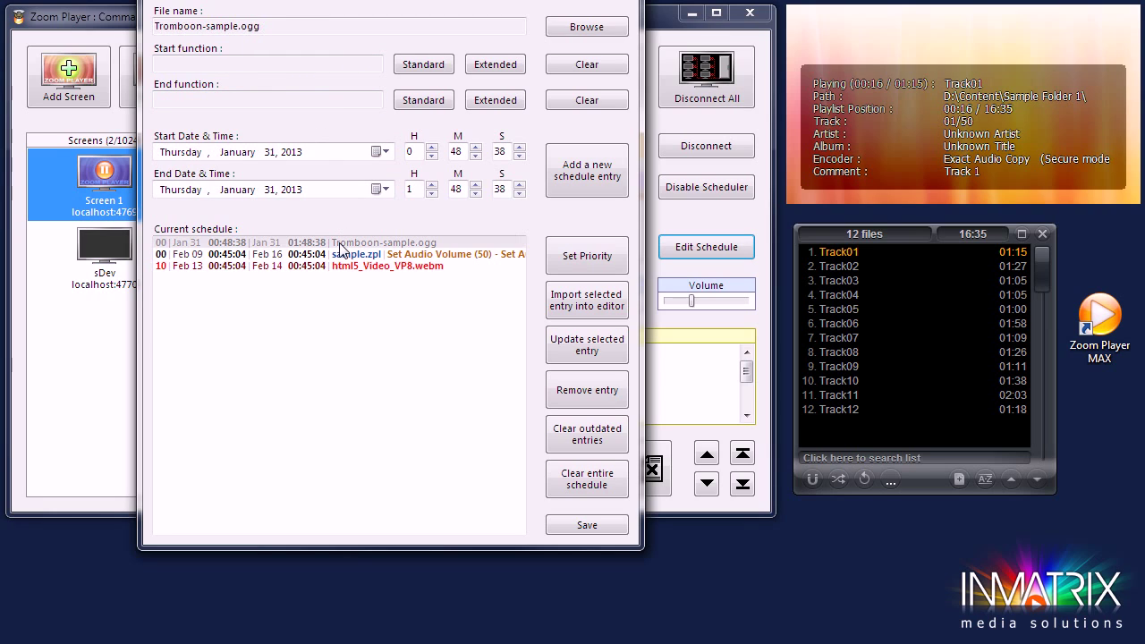
pyautogui.click(381, 151)
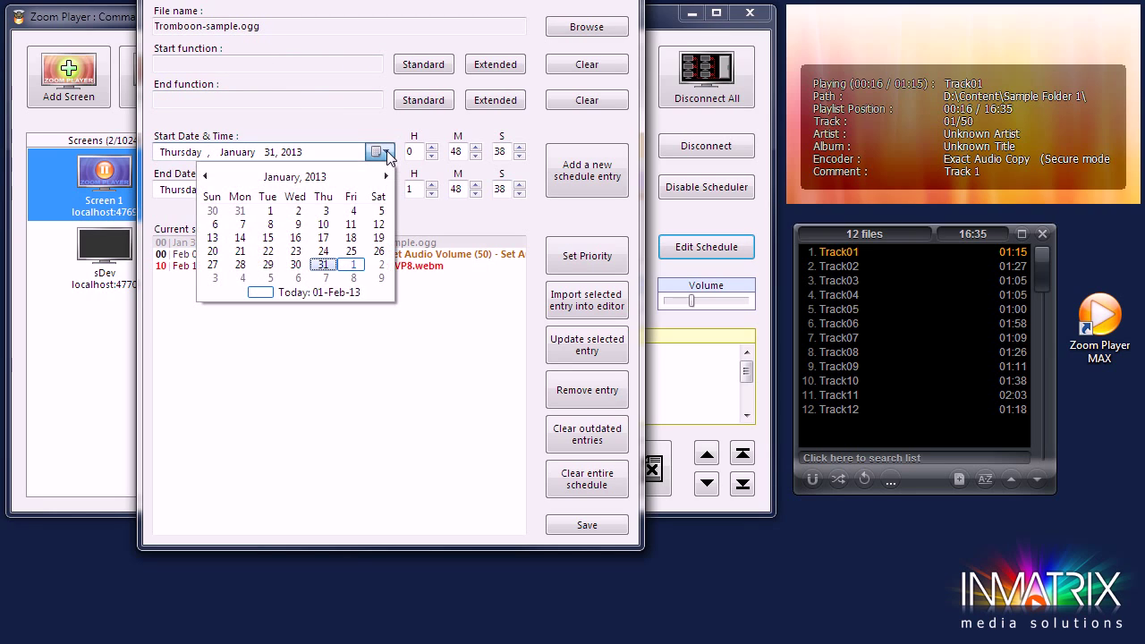
pyautogui.click(385, 177)
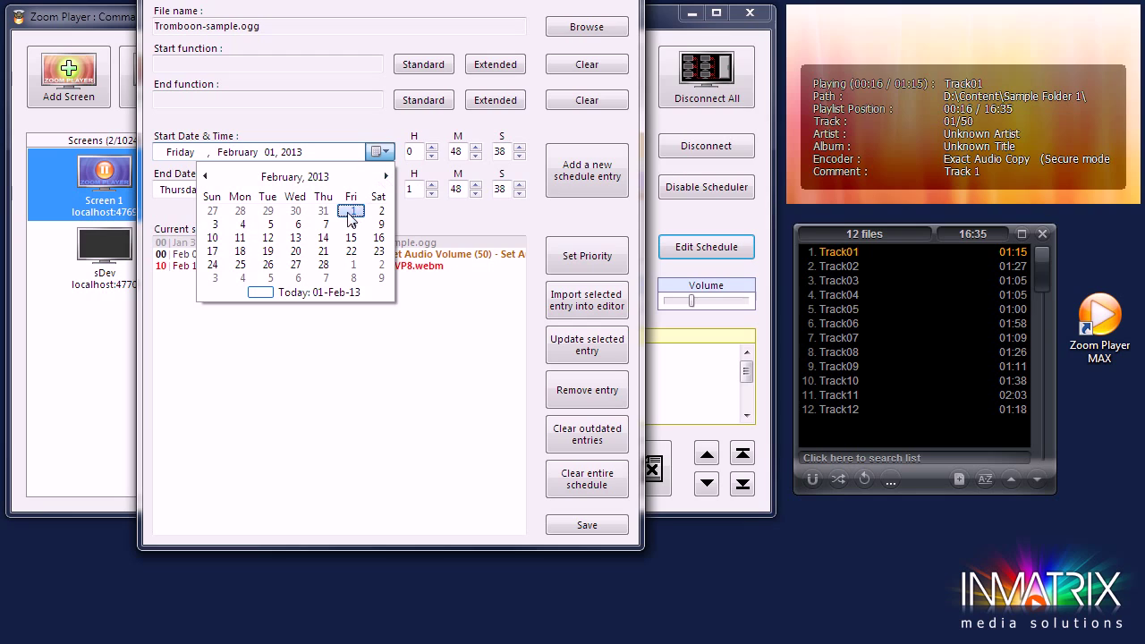
pyautogui.click(351, 210)
pyautogui.click(380, 190)
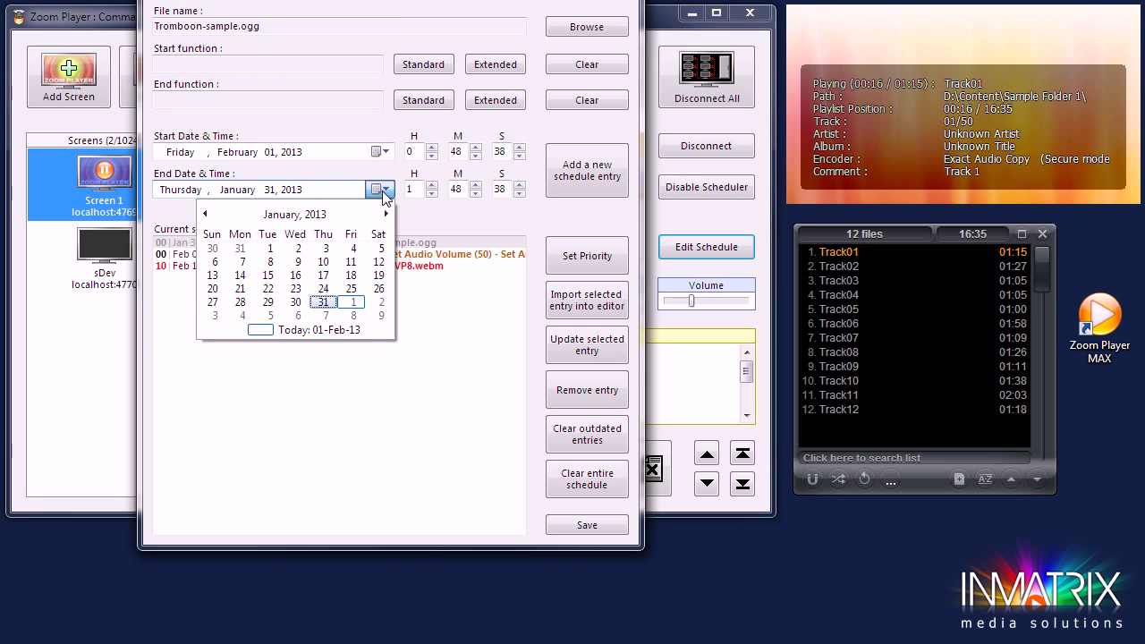
pyautogui.click(354, 302)
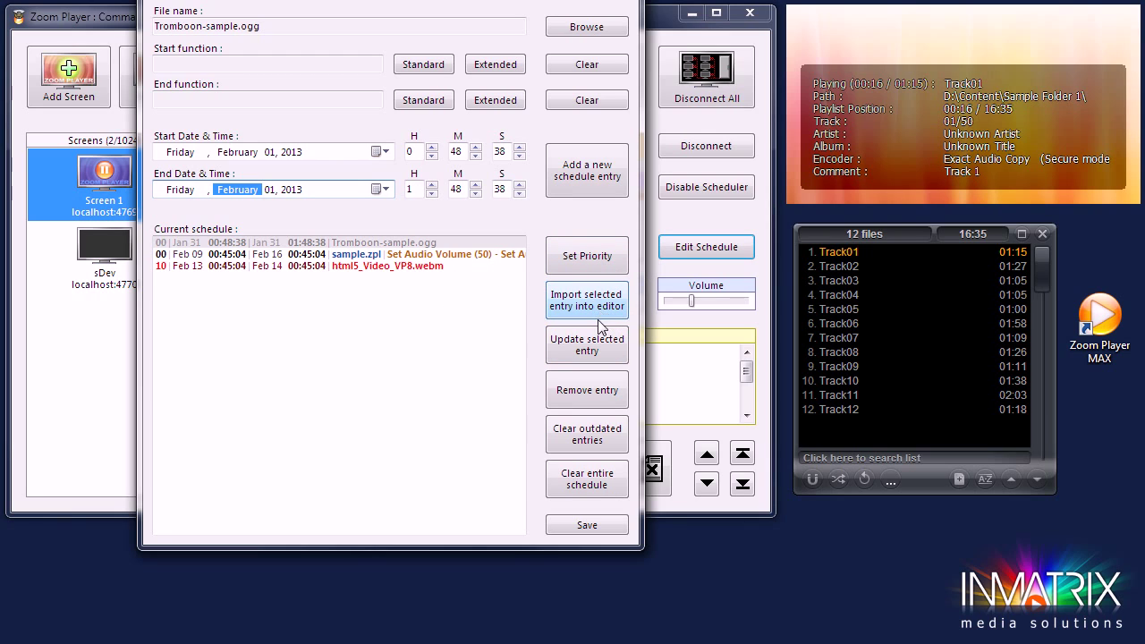
pyautogui.click(600, 351)
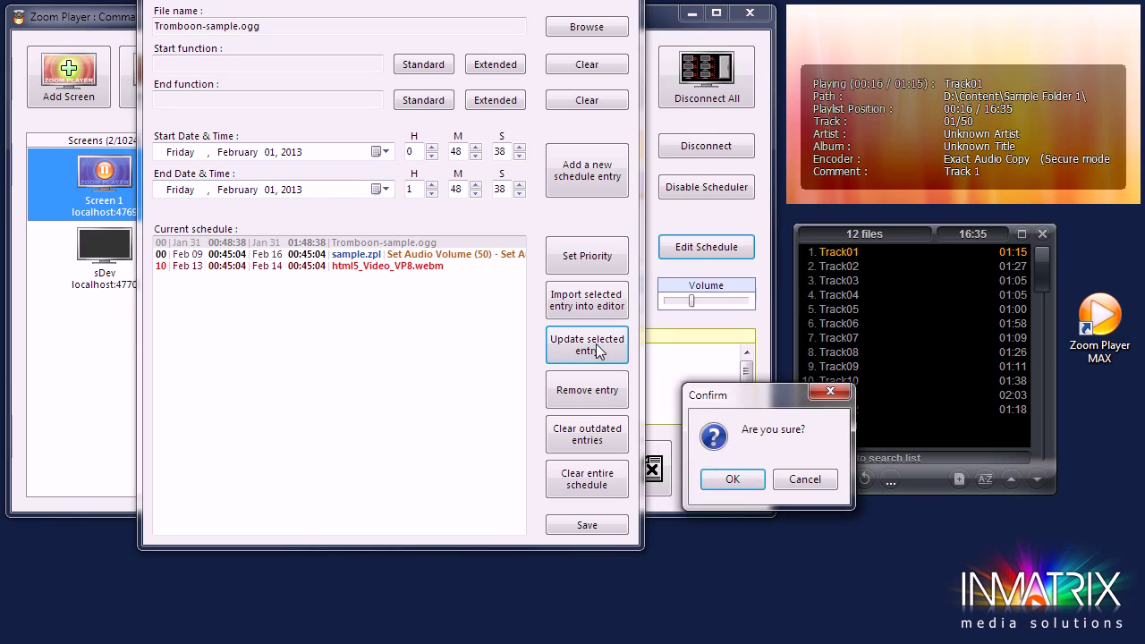
pyautogui.click(729, 485)
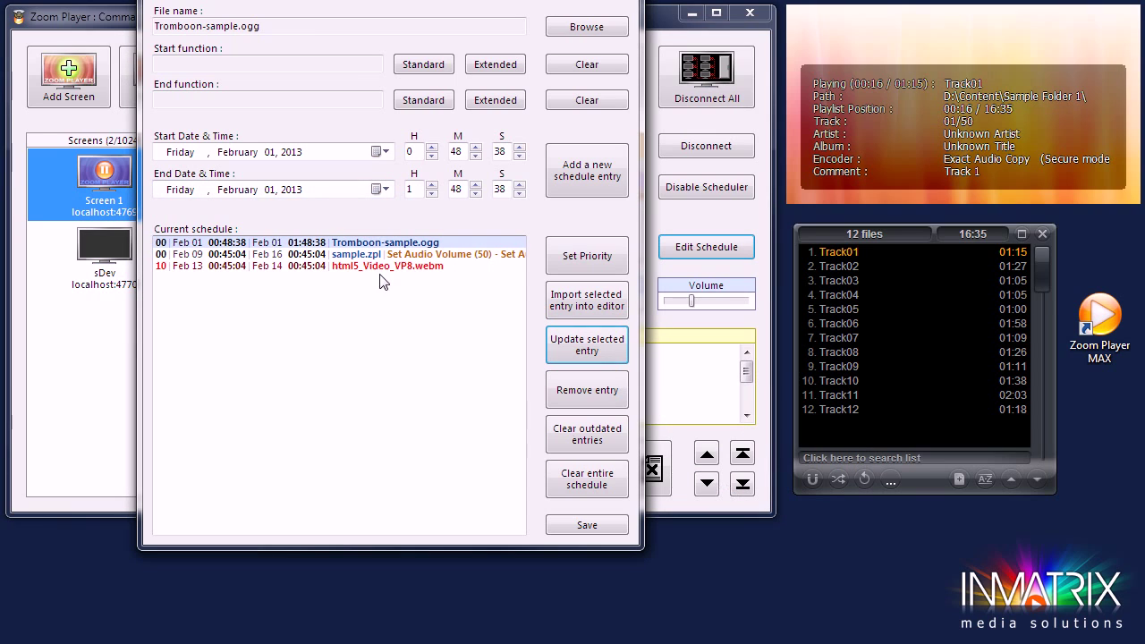
# Save the schedule with the updated Tromboon-sample.ogg entry, and pause the scheduled clip in the player.
pyautogui.click(381, 242)
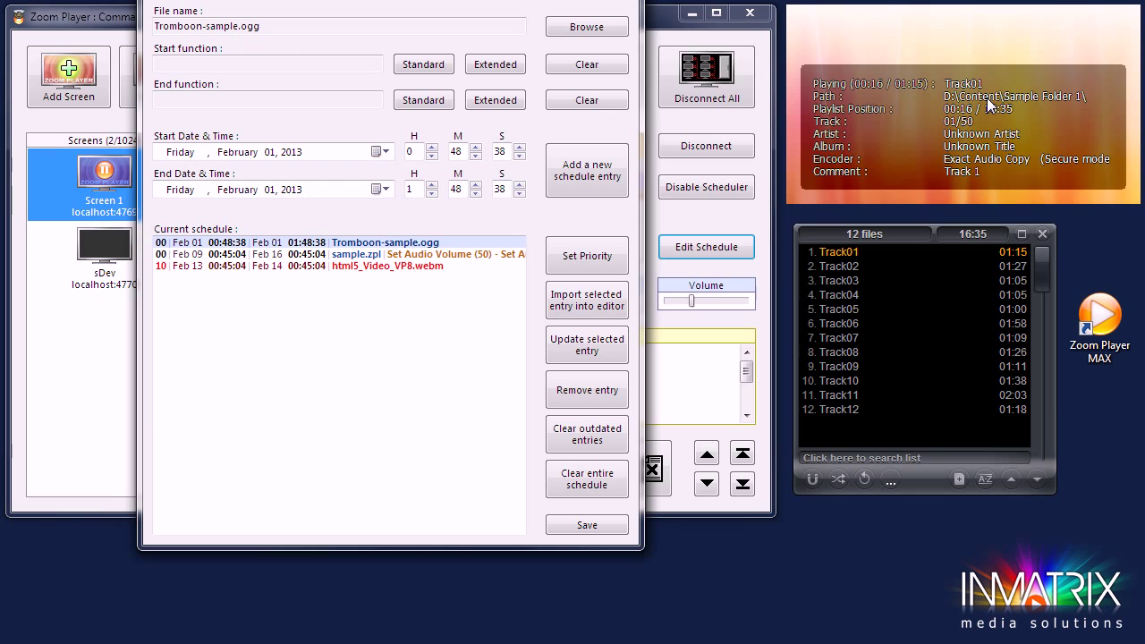
pyautogui.click(585, 525)
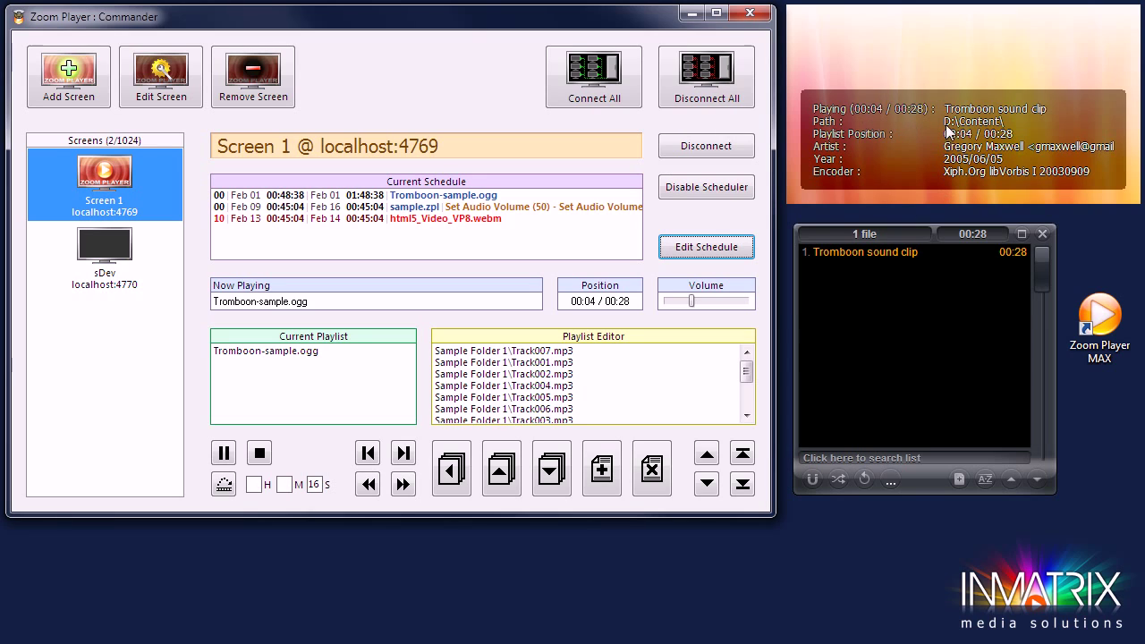
pyautogui.click(1002, 136)
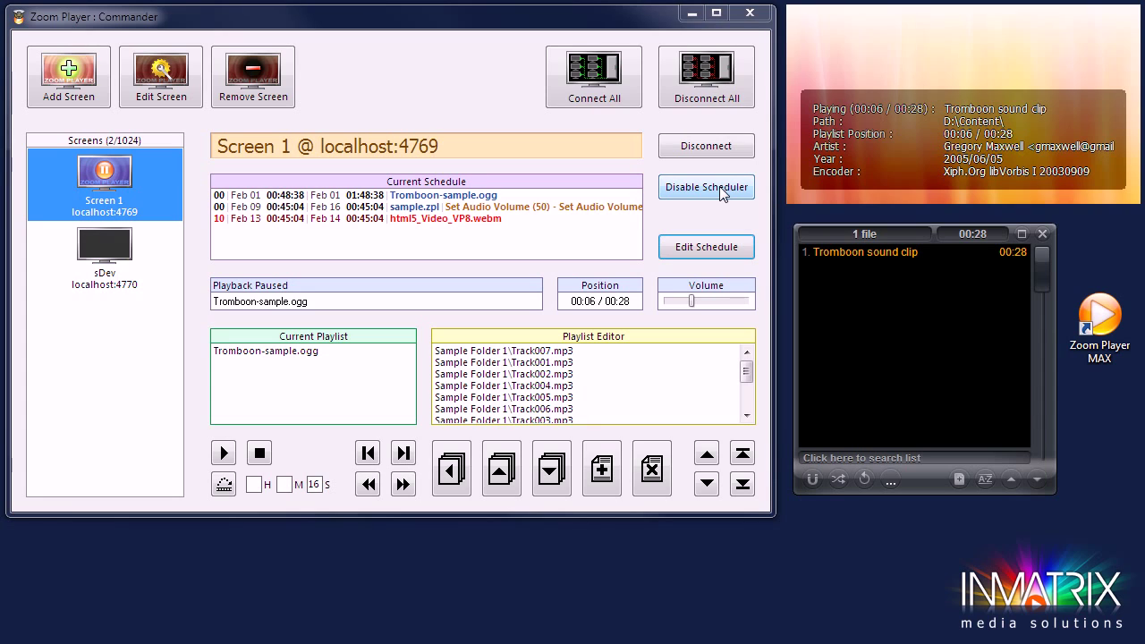
# Review Screen 1's properties and close them without saving.
pyautogui.click(176, 94)
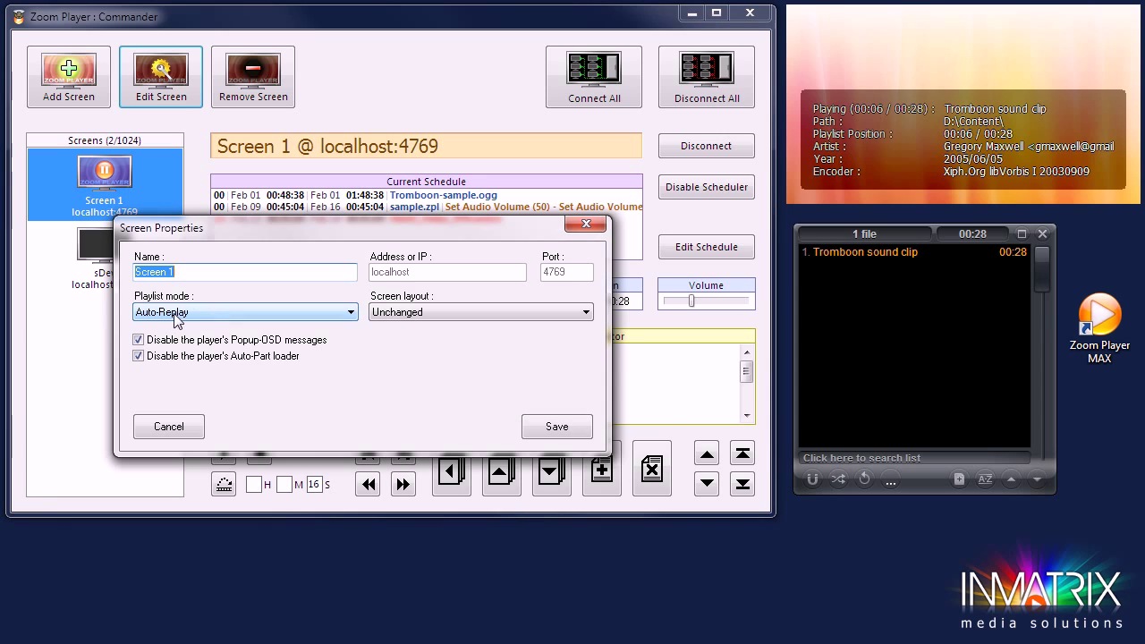
pyautogui.click(180, 427)
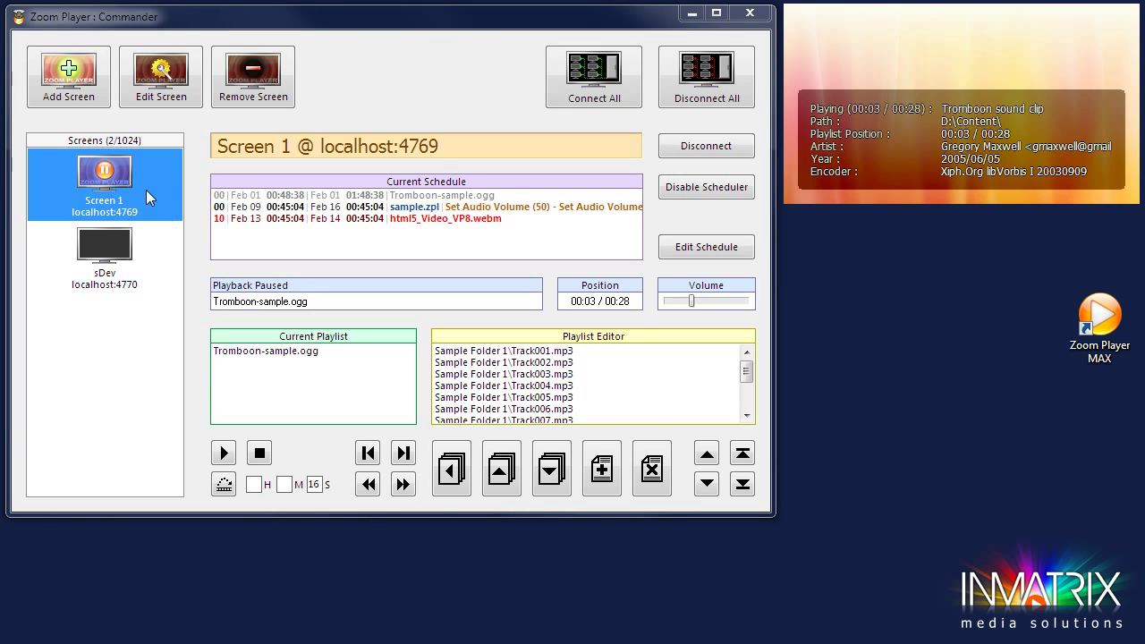
# Switch to the sDev screen and back to Screen 1, play Tromboon-sample.ogg briefly, and pause it.
pyautogui.click(105, 260)
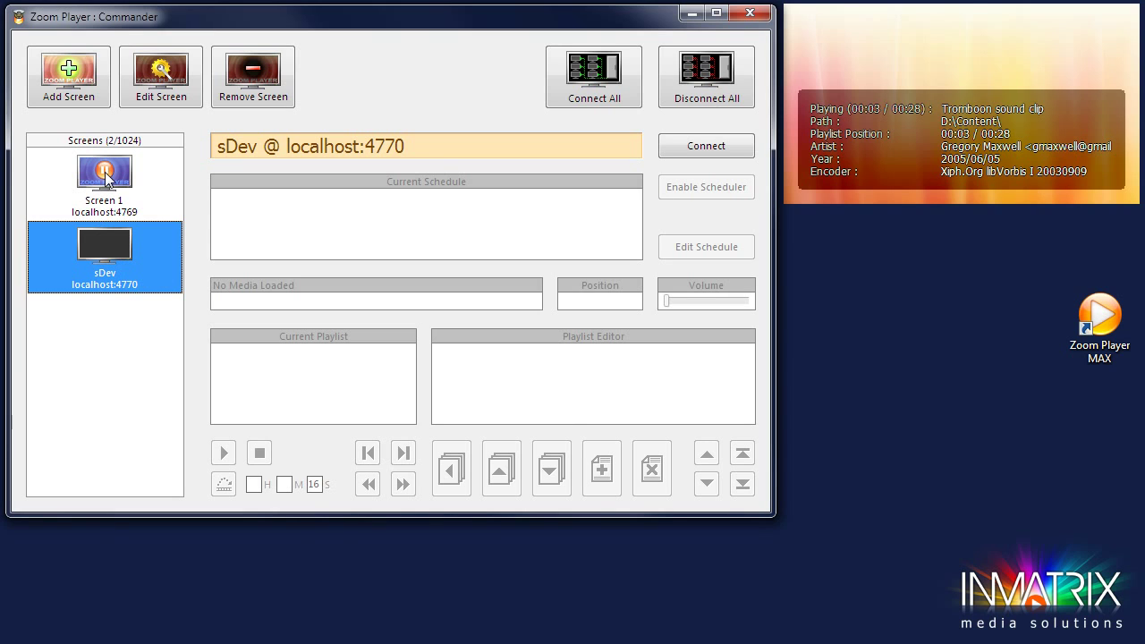
pyautogui.click(105, 179)
pyautogui.click(224, 452)
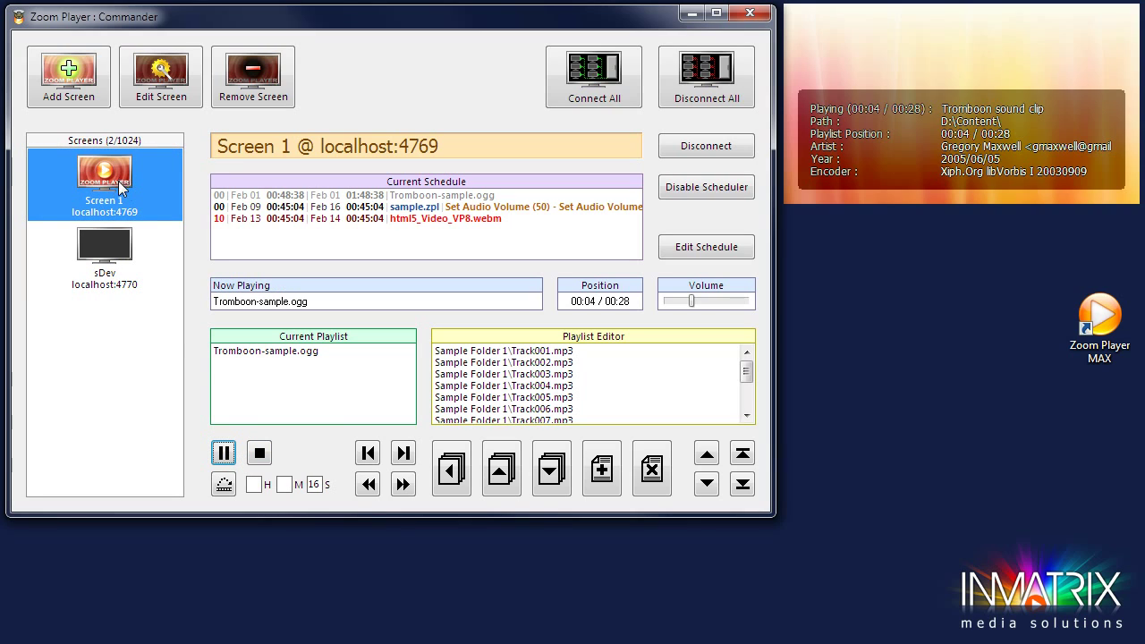
pyautogui.click(224, 453)
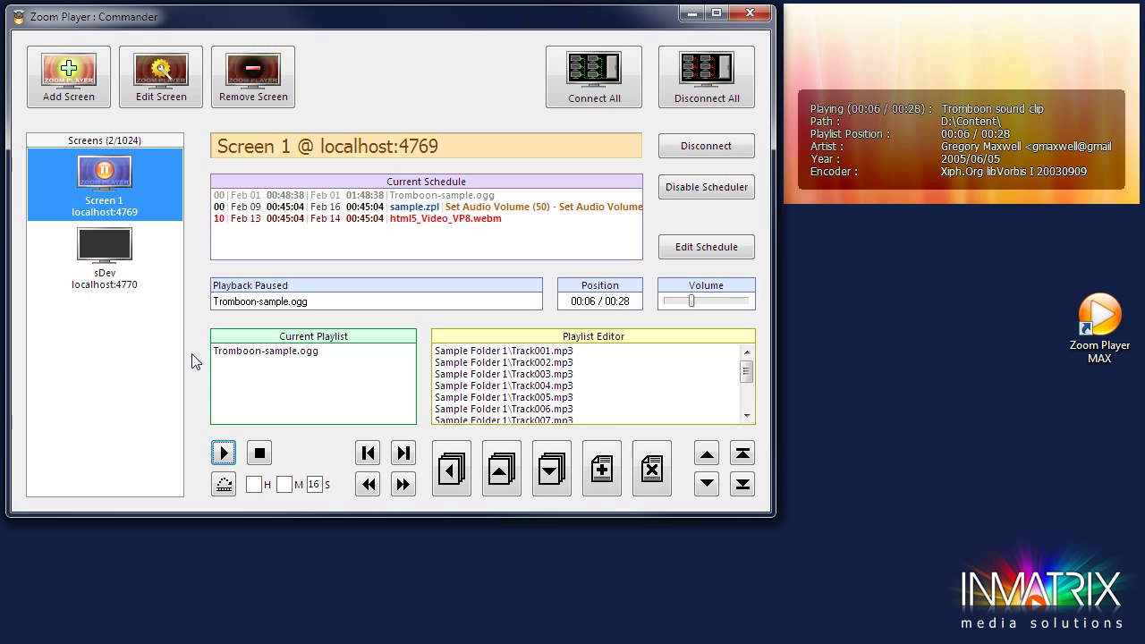
# Try the Custom Position layout in the sDev screen's properties, return it to Unchanged, and close them without saving.
pyautogui.click(112, 277)
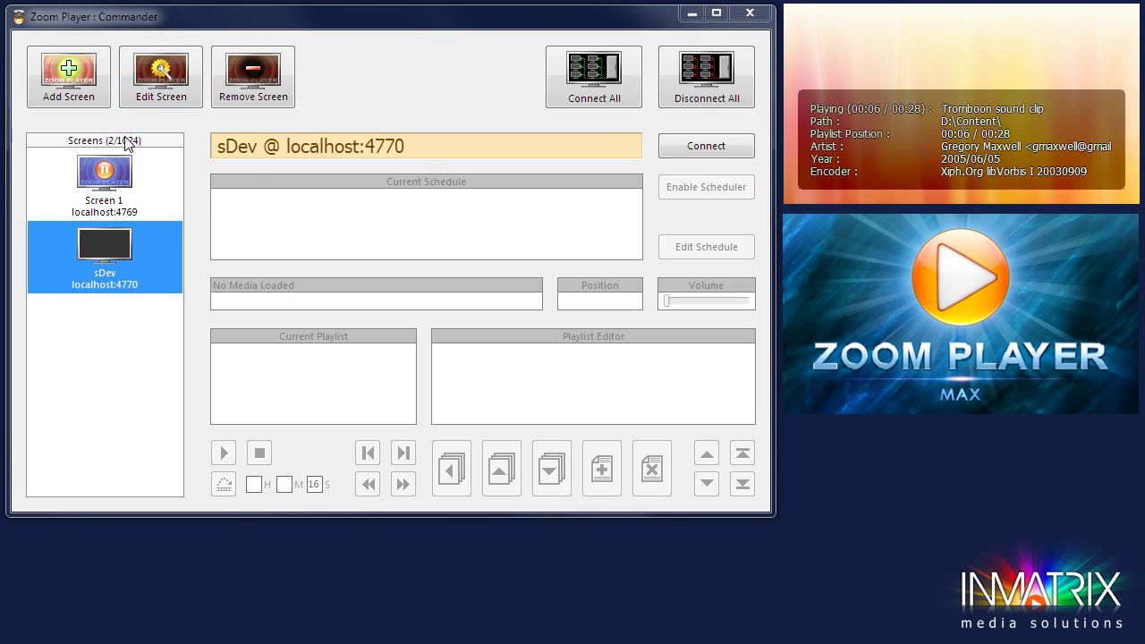
pyautogui.click(152, 100)
pyautogui.click(442, 311)
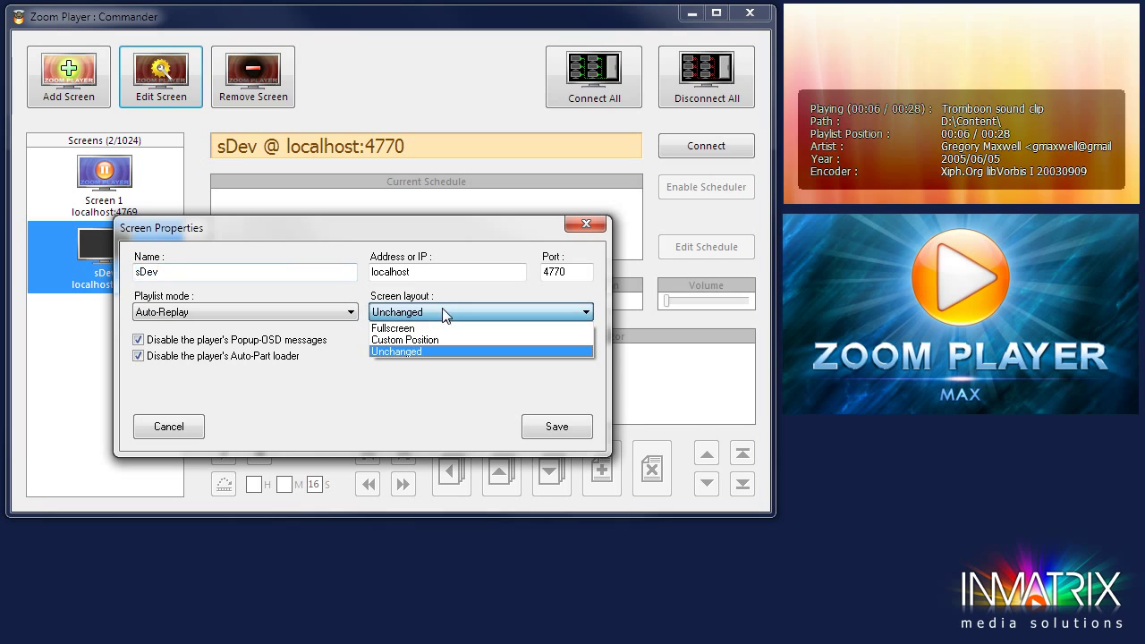
pyautogui.click(443, 341)
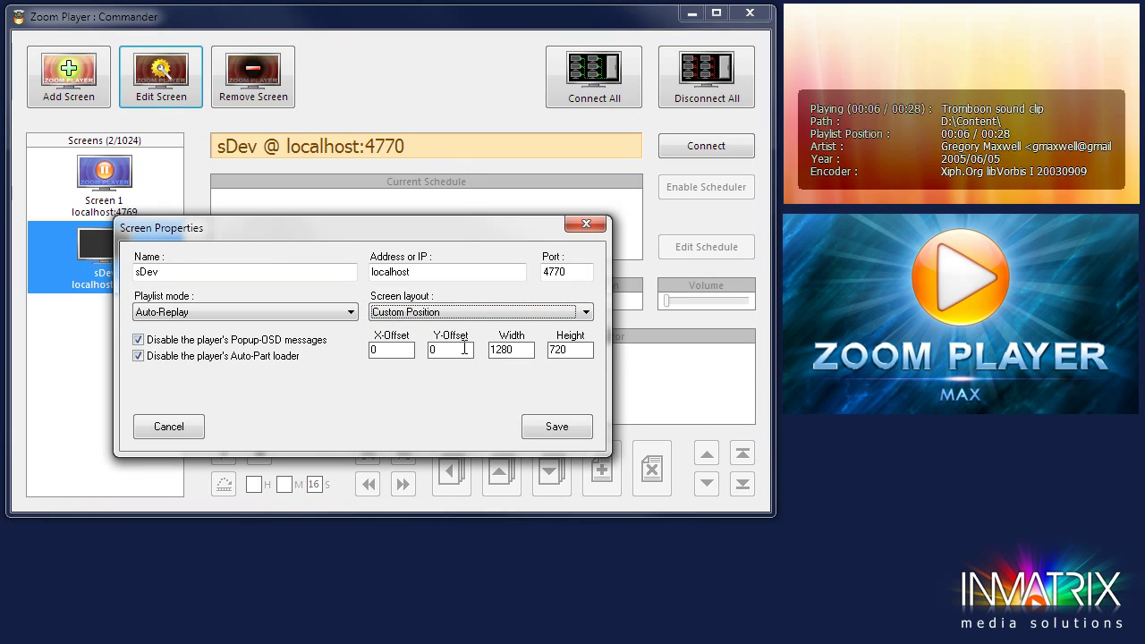
pyautogui.click(465, 313)
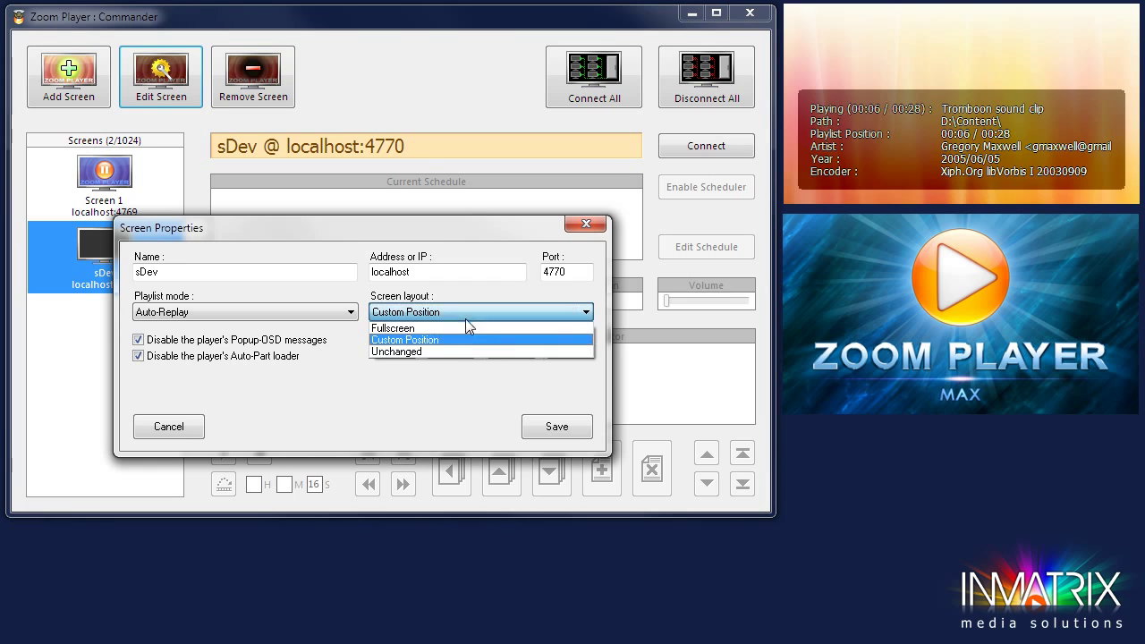
pyautogui.click(456, 350)
pyautogui.click(175, 428)
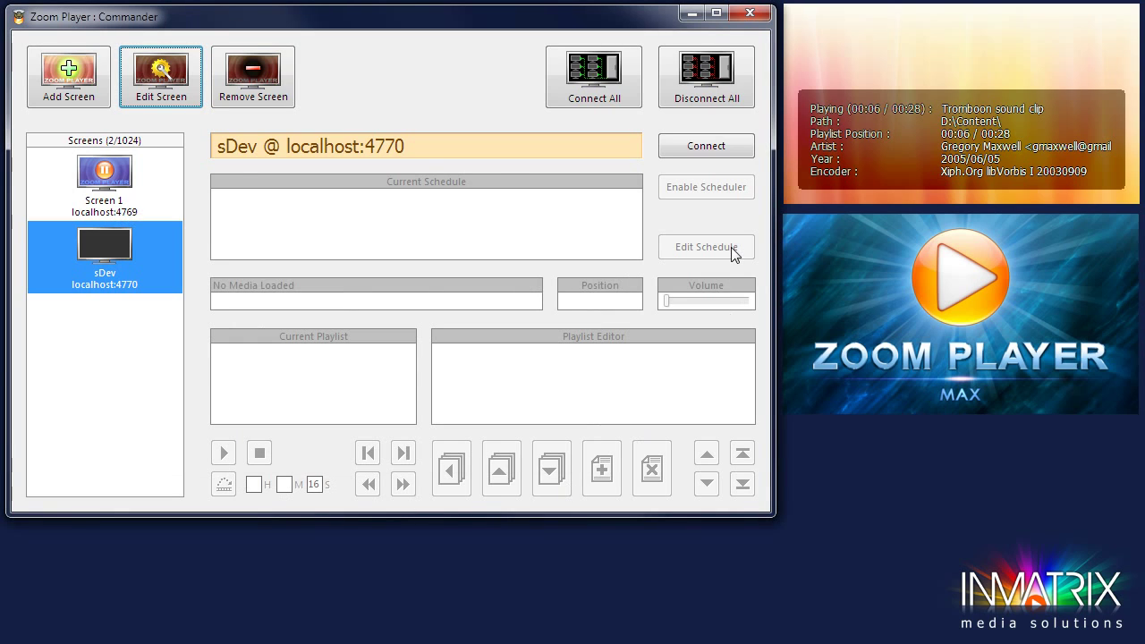
# Connect to the sDev screen, and switch to Screen 1 and back to sDev.
pyautogui.click(59, 247)
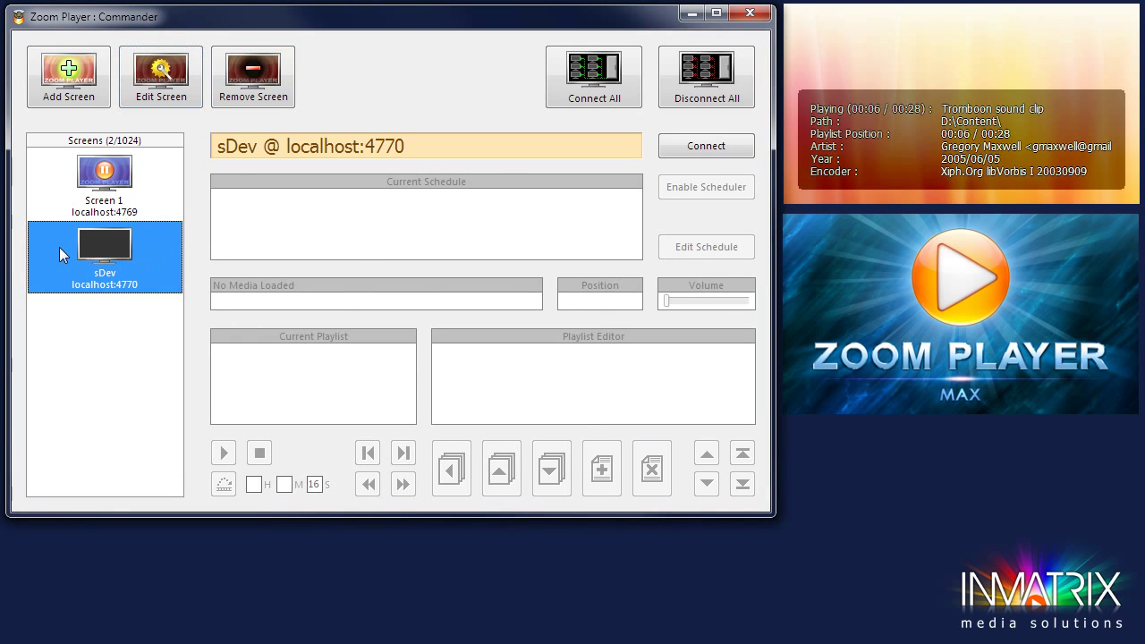
pyautogui.click(700, 146)
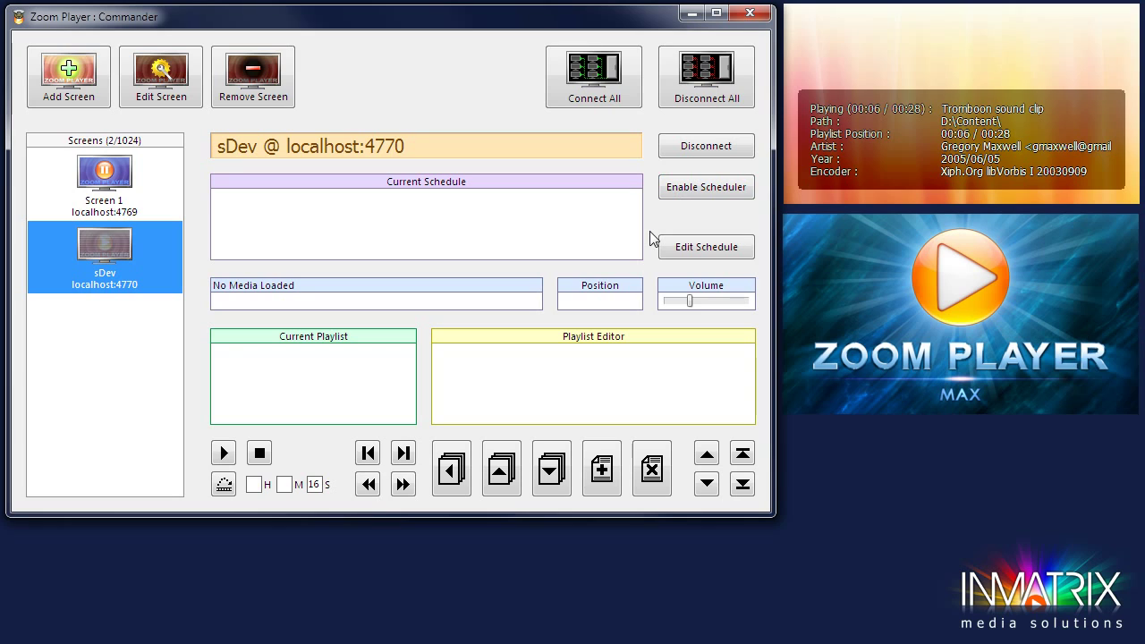
pyautogui.click(119, 208)
pyautogui.click(108, 256)
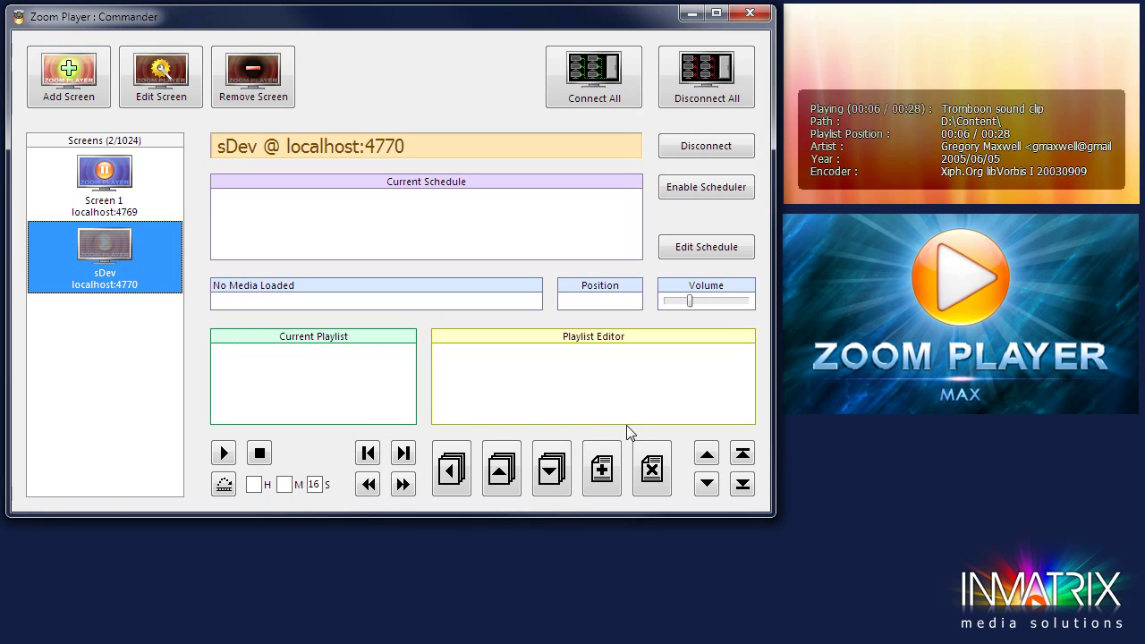
# Add Track001.mp3 from Sample Folder 1 to sDev's playlist editor using the remote media browser.
pyautogui.click(602, 470)
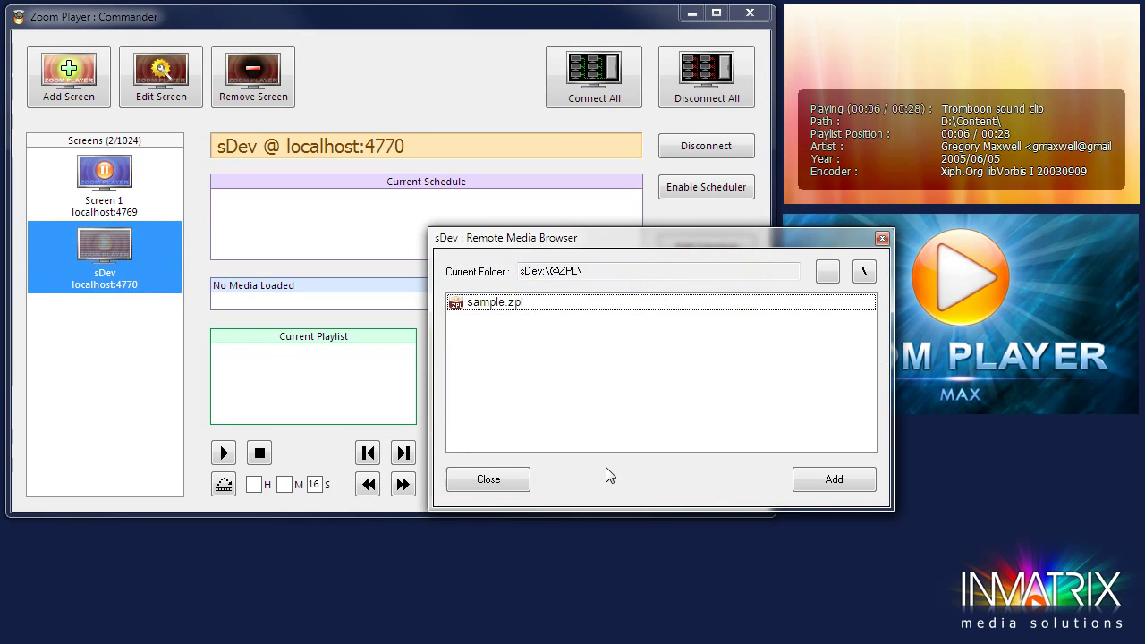
pyautogui.click(827, 271)
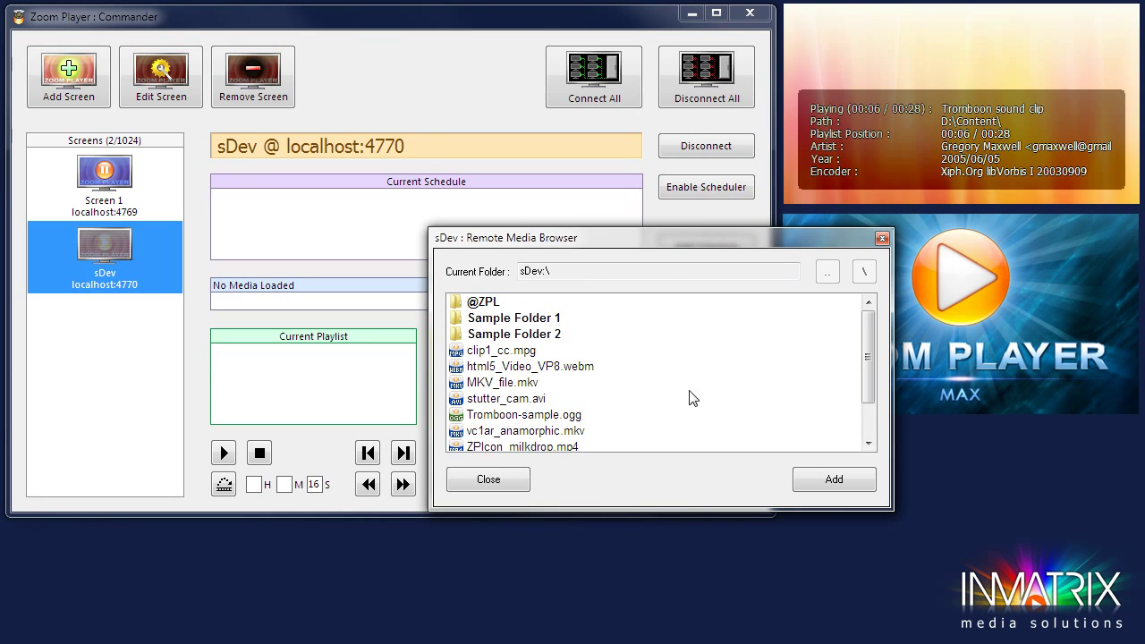
pyautogui.doubleClick(512, 319)
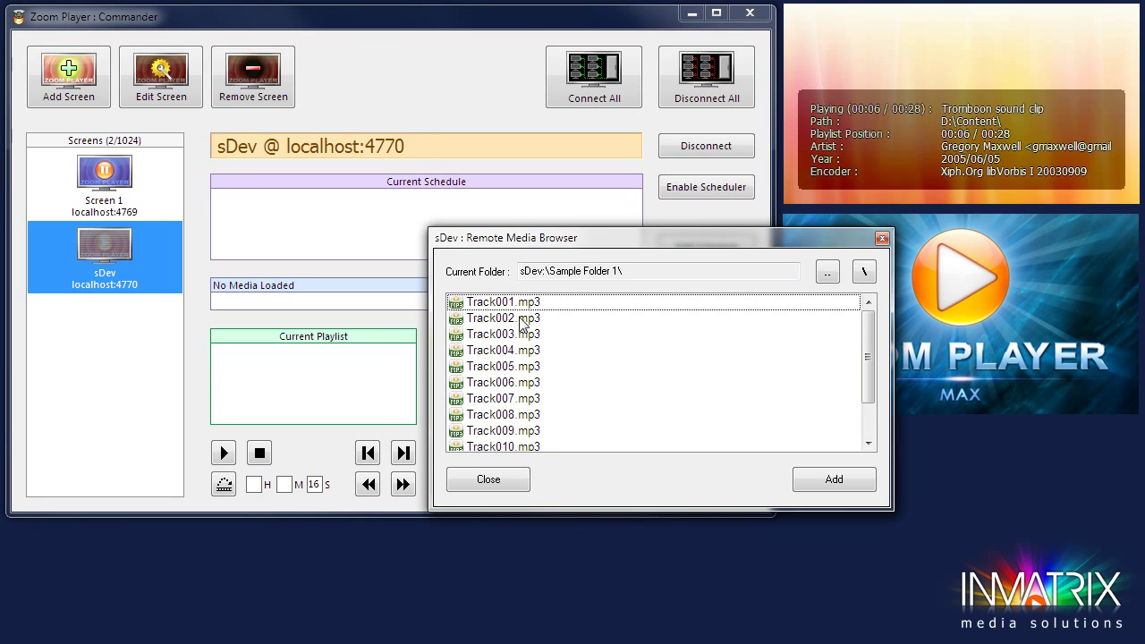
pyautogui.click(524, 305)
pyautogui.click(834, 479)
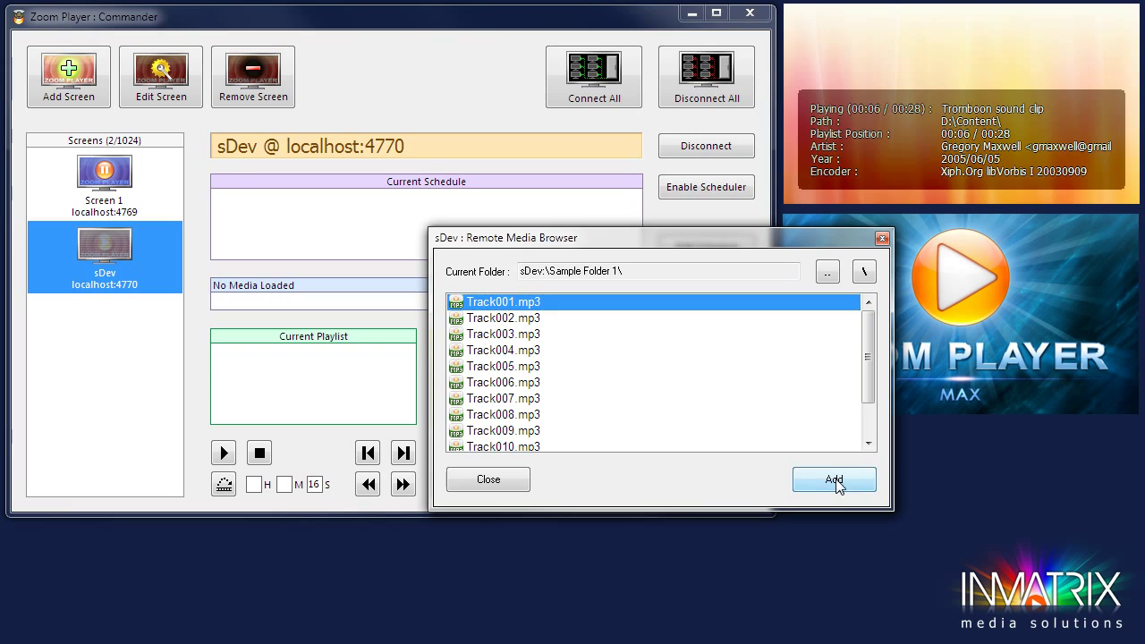
pyautogui.click(489, 479)
# Send the edited playlist with Track001.mp3 to sDev for playback, and pause the track.
pyautogui.click(519, 378)
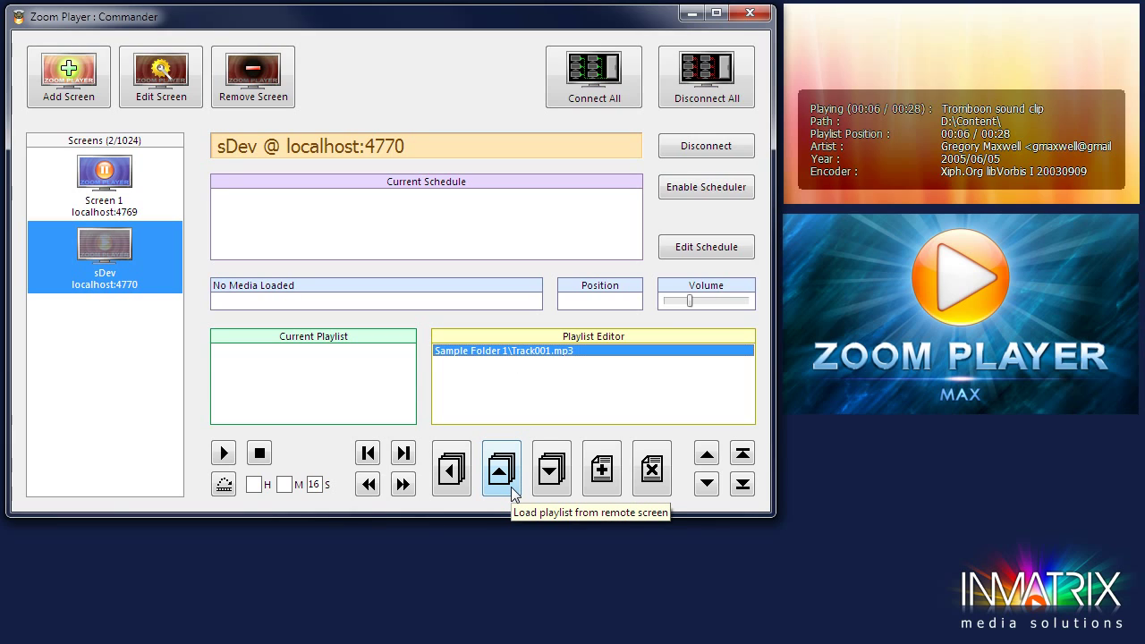
pyautogui.click(451, 469)
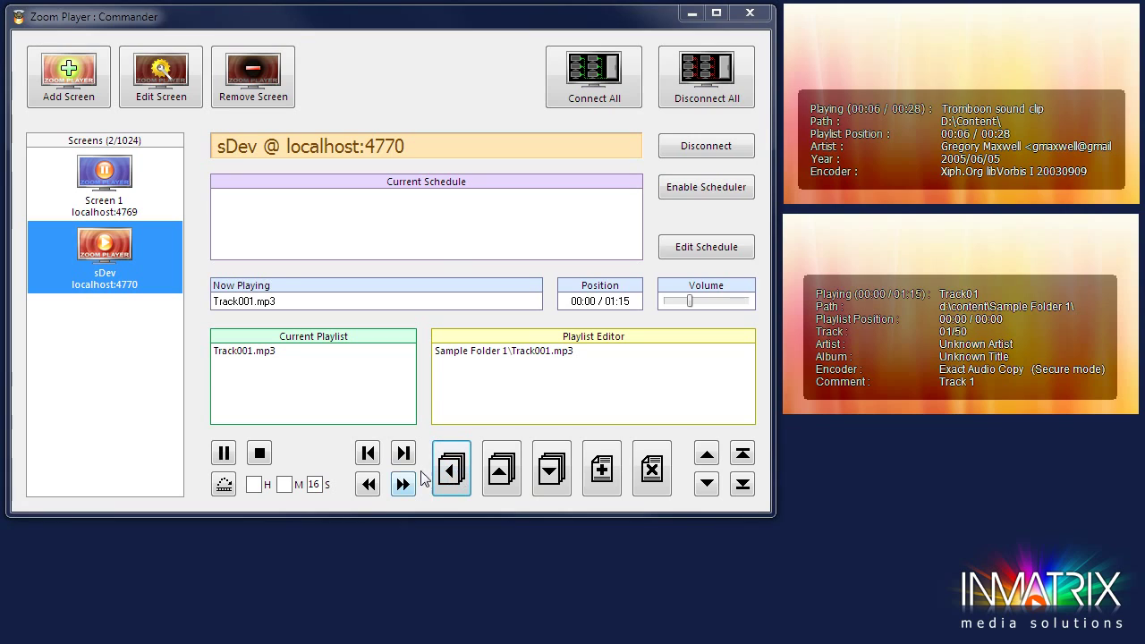
pyautogui.click(225, 454)
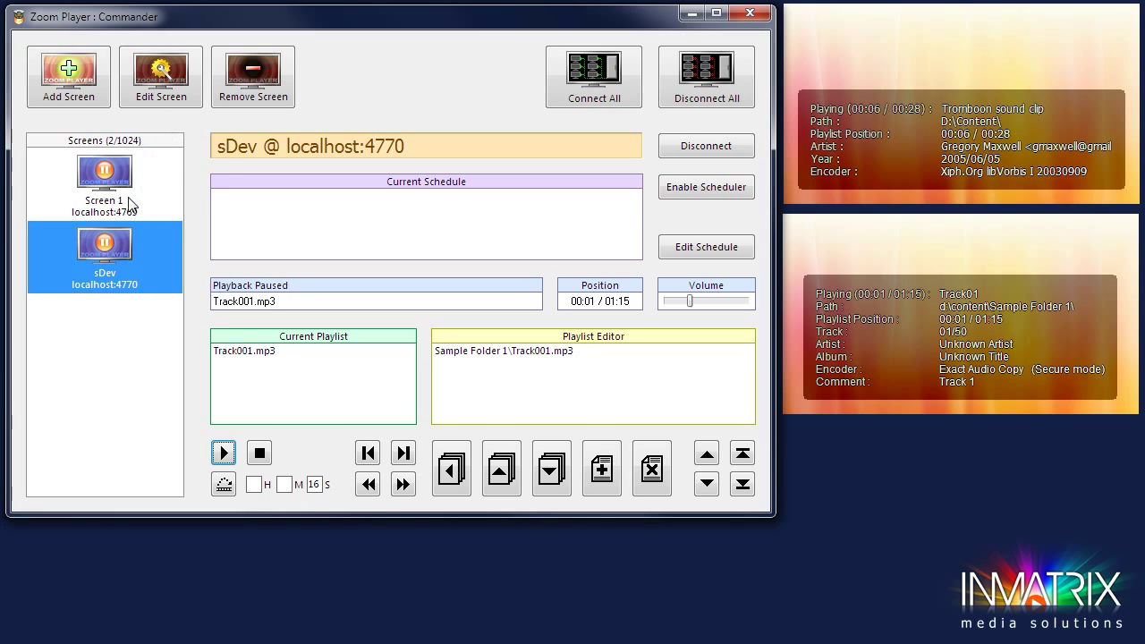
# Try the Fullscreen layout on monitor 2 in sDev's properties, return it to Unchanged, and close them without saving.
pyautogui.click(174, 104)
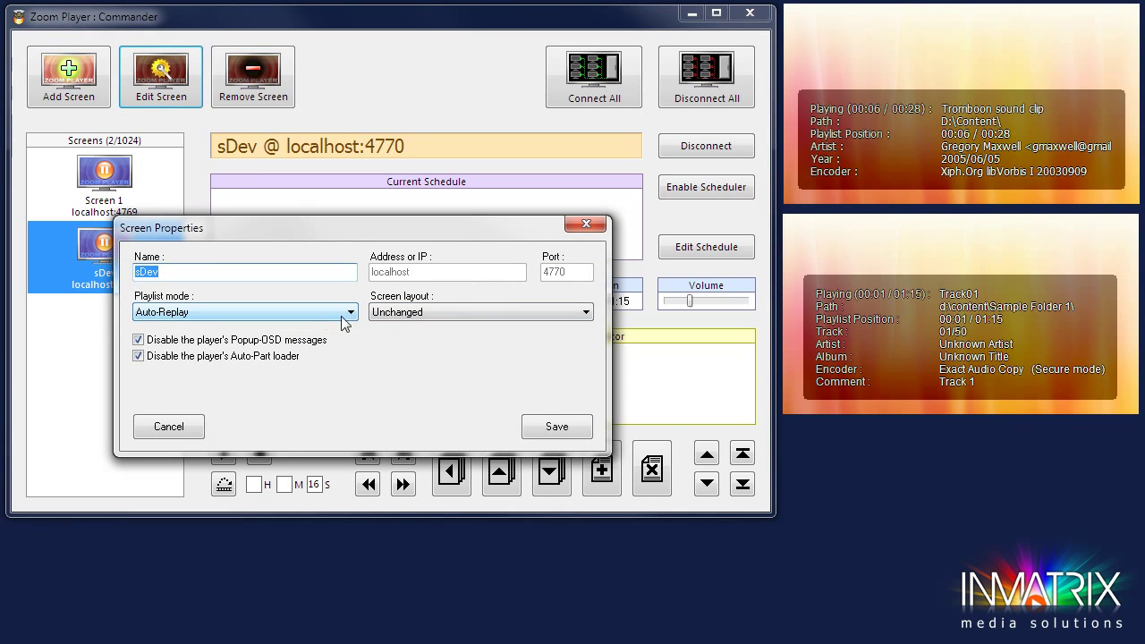
pyautogui.click(414, 312)
pyautogui.click(409, 324)
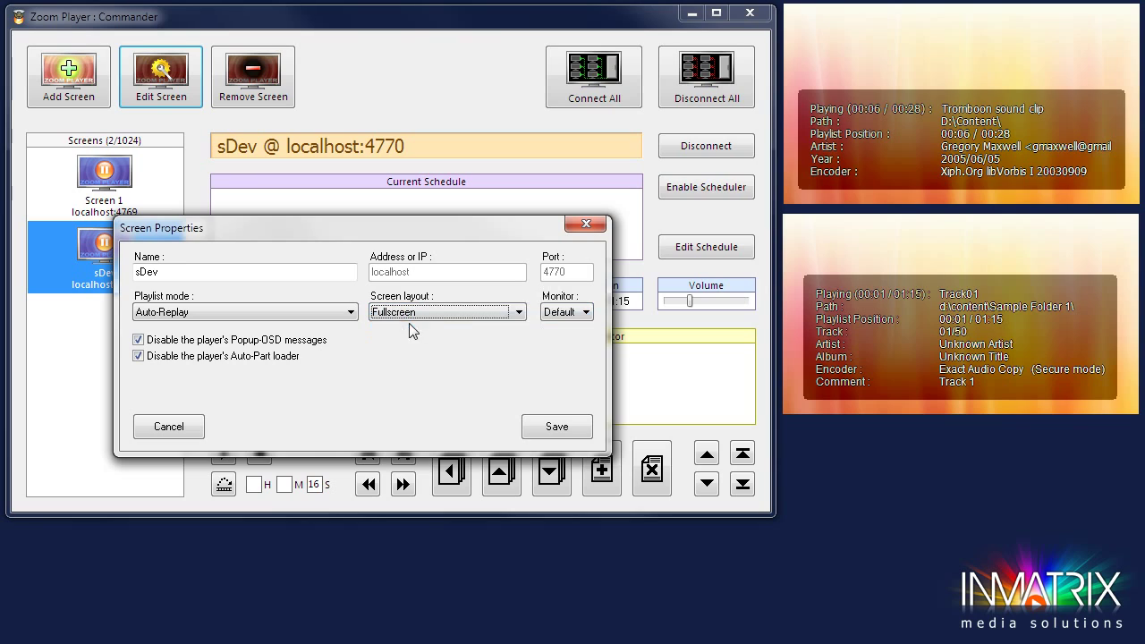
pyautogui.click(577, 312)
pyautogui.click(574, 341)
pyautogui.click(585, 312)
pyautogui.click(563, 354)
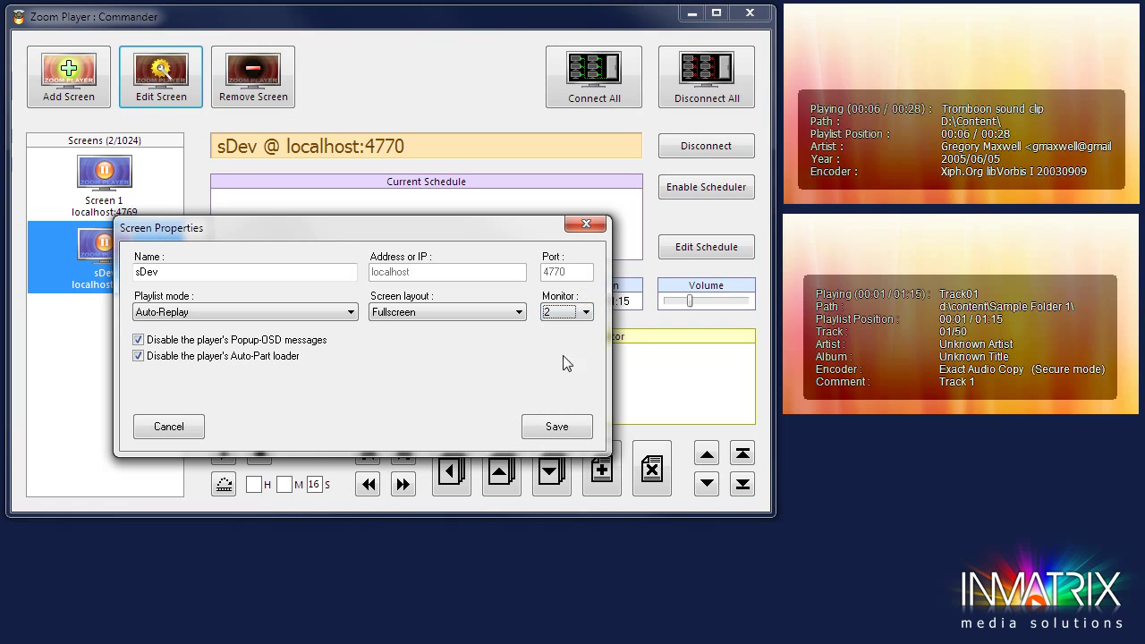
pyautogui.click(439, 312)
pyautogui.click(422, 354)
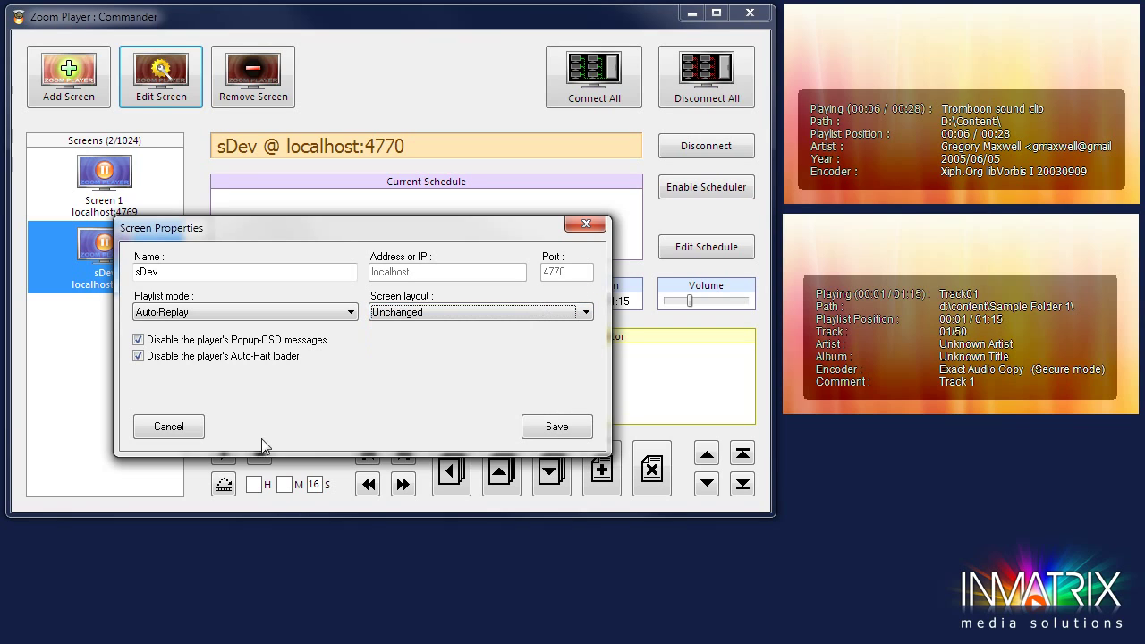
pyautogui.click(170, 426)
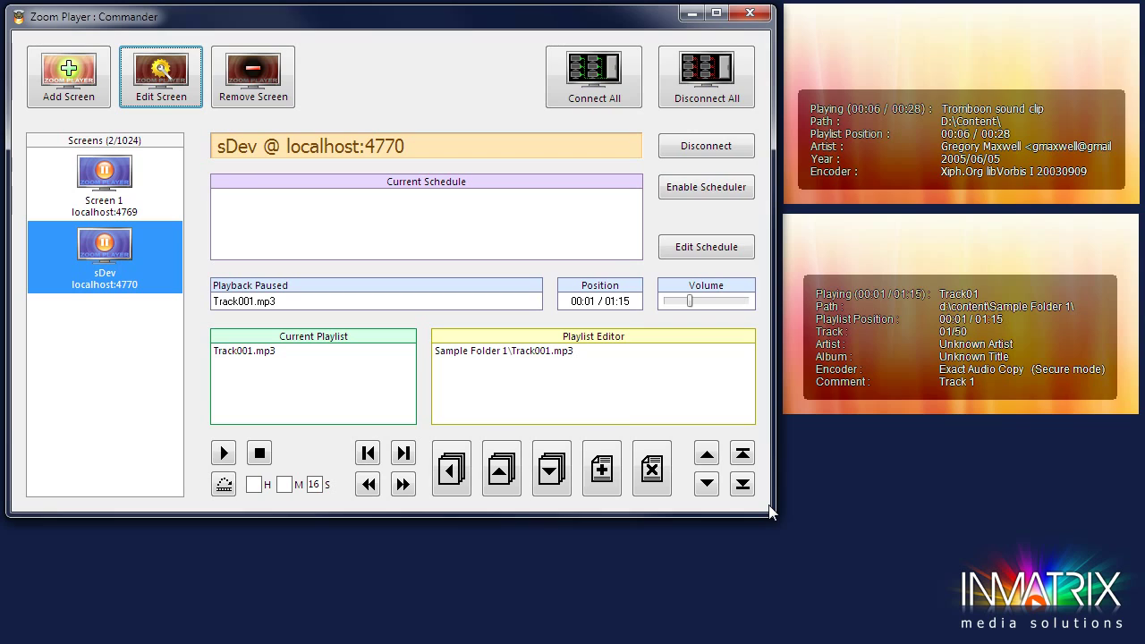